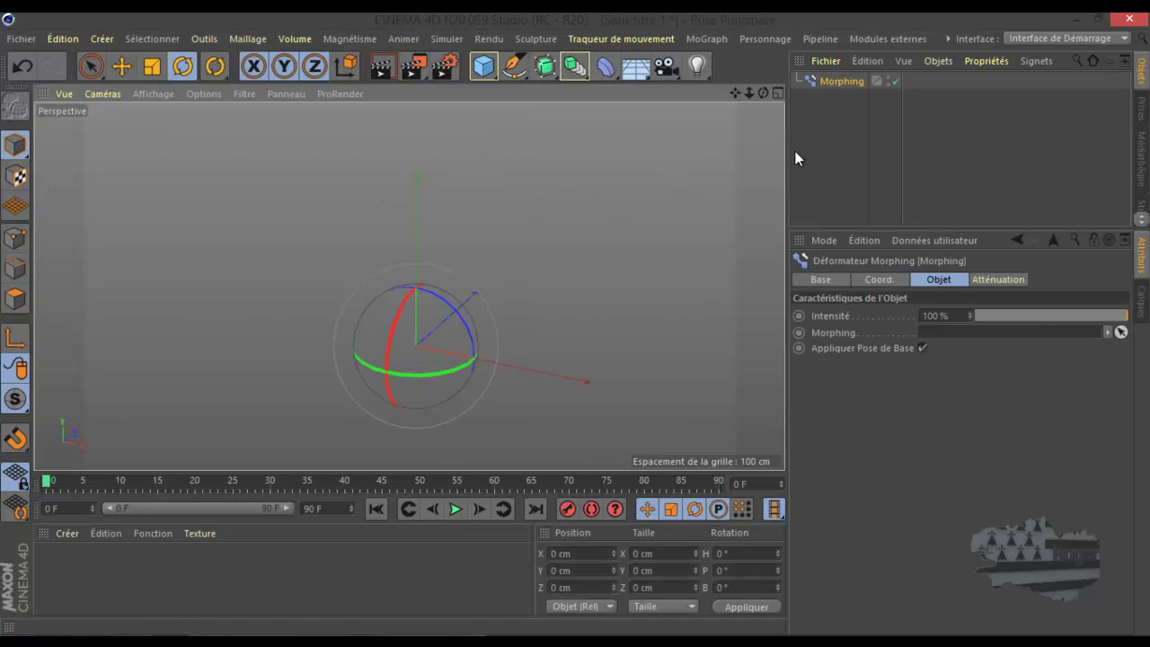
# Add a cube primitive to the scene and set its Z size to 20 cm
pyautogui.click(122, 65)
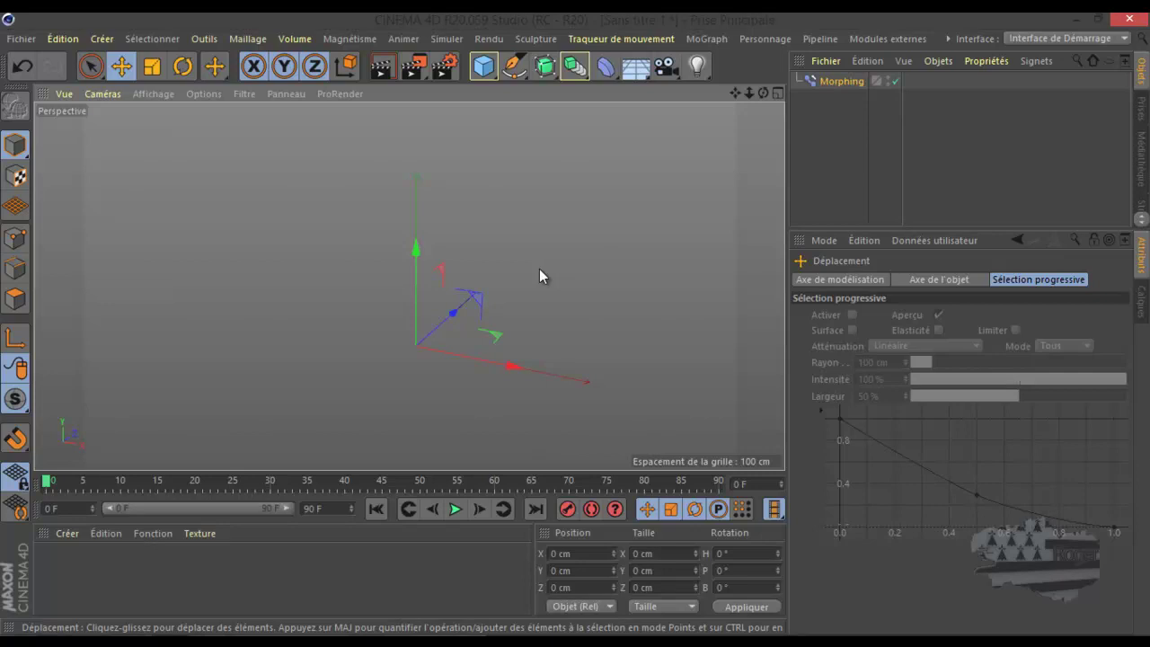
pyautogui.click(484, 66)
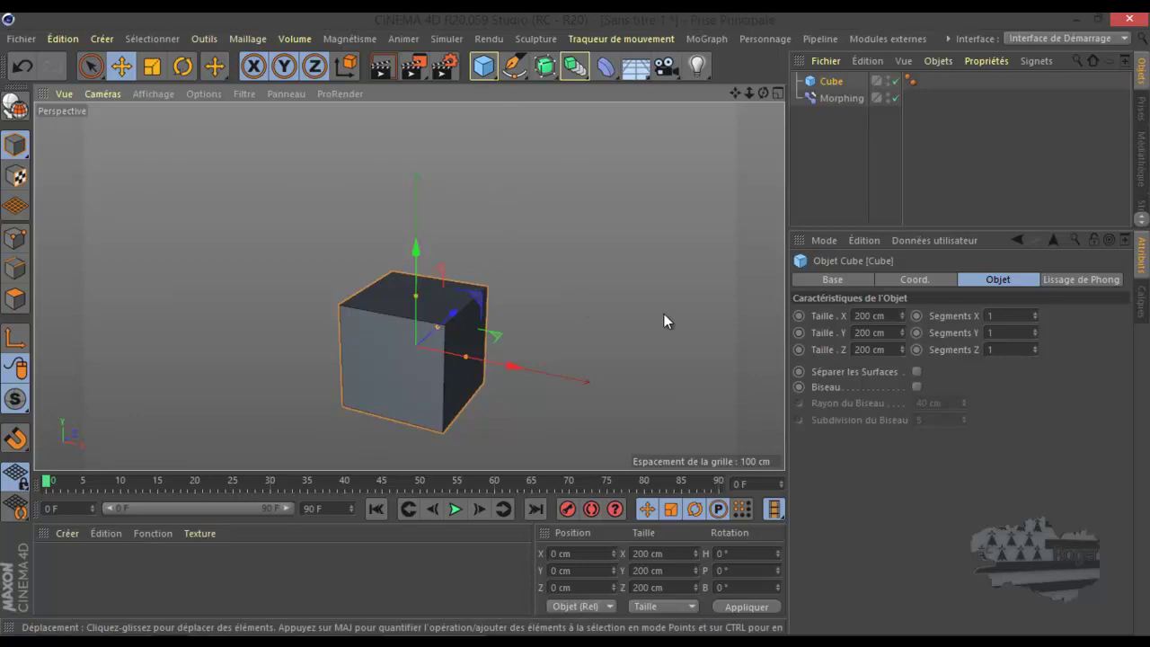
pyautogui.click(867, 349)
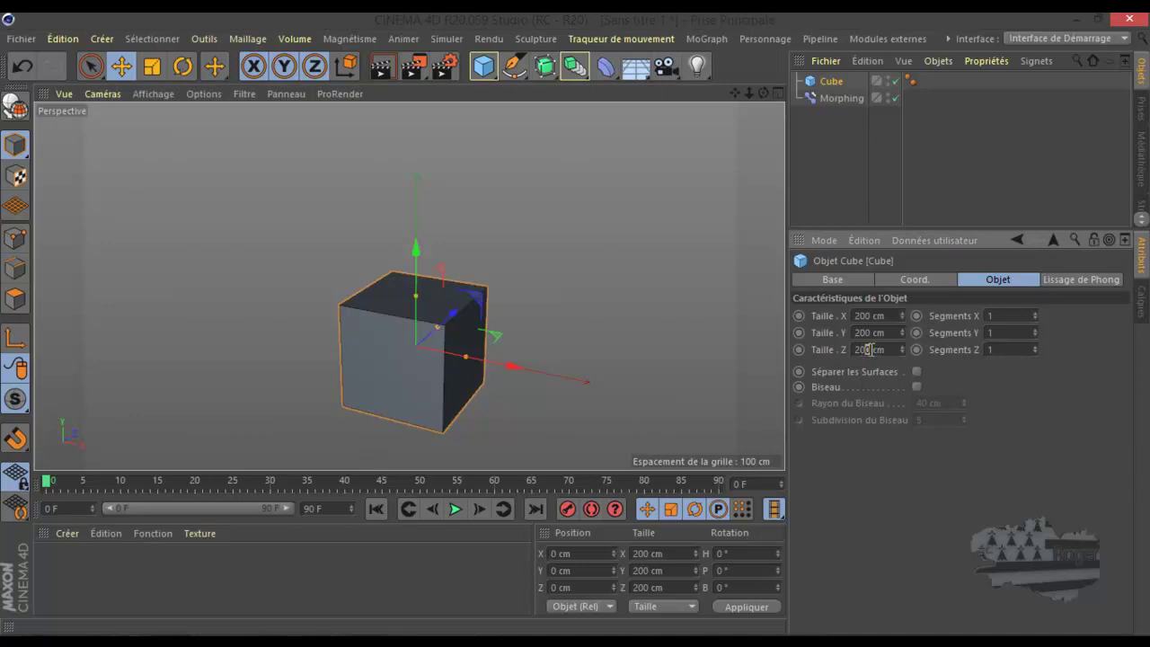
pyautogui.press('Delete')
pyautogui.press('Return')
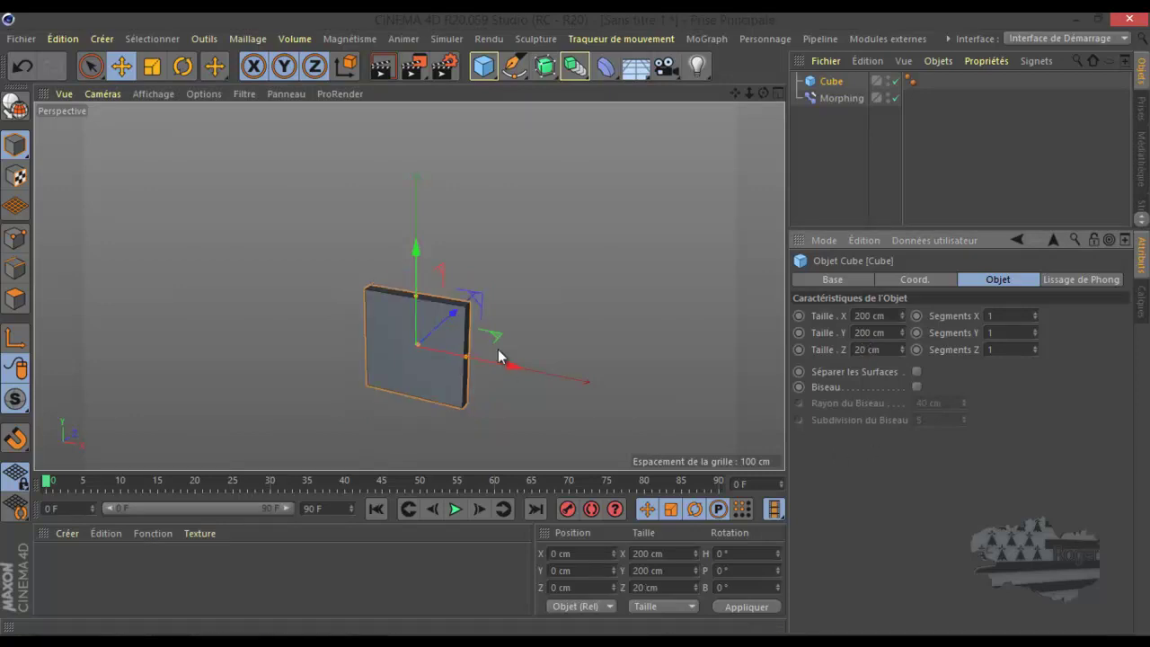
# Thin the cube further by setting its Z size to 10 cm
pyautogui.scroll(3, 493, 342)
pyautogui.moveTo(867, 348); pyautogui.dragTo(844, 348)
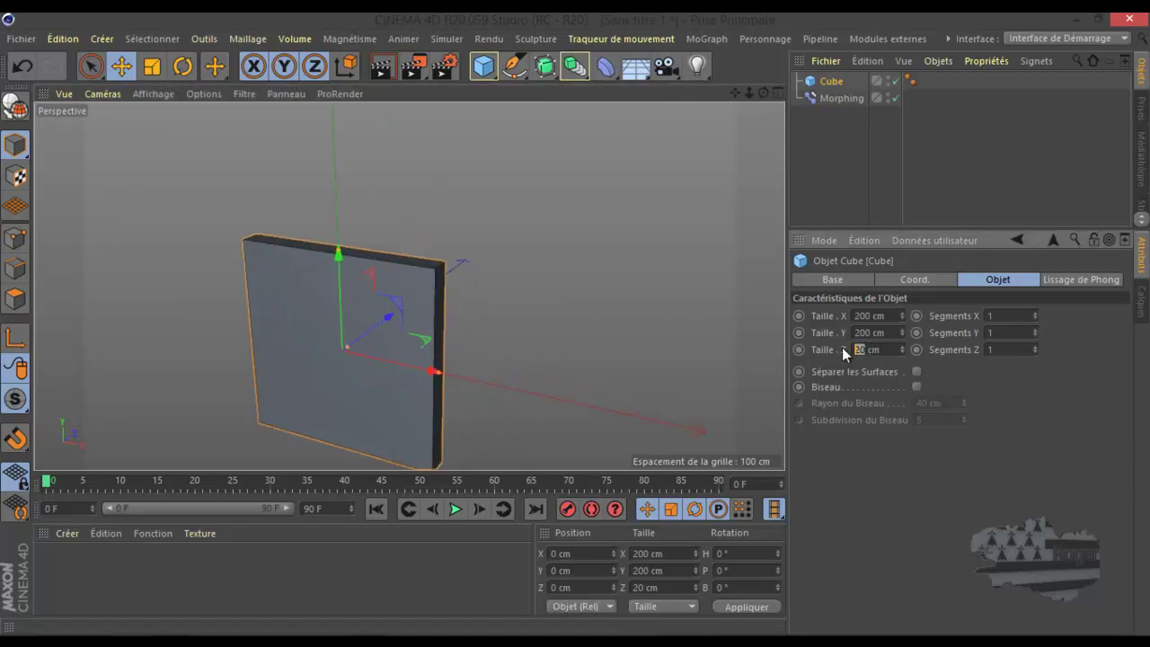
pyautogui.write('10')
pyautogui.press('Return')
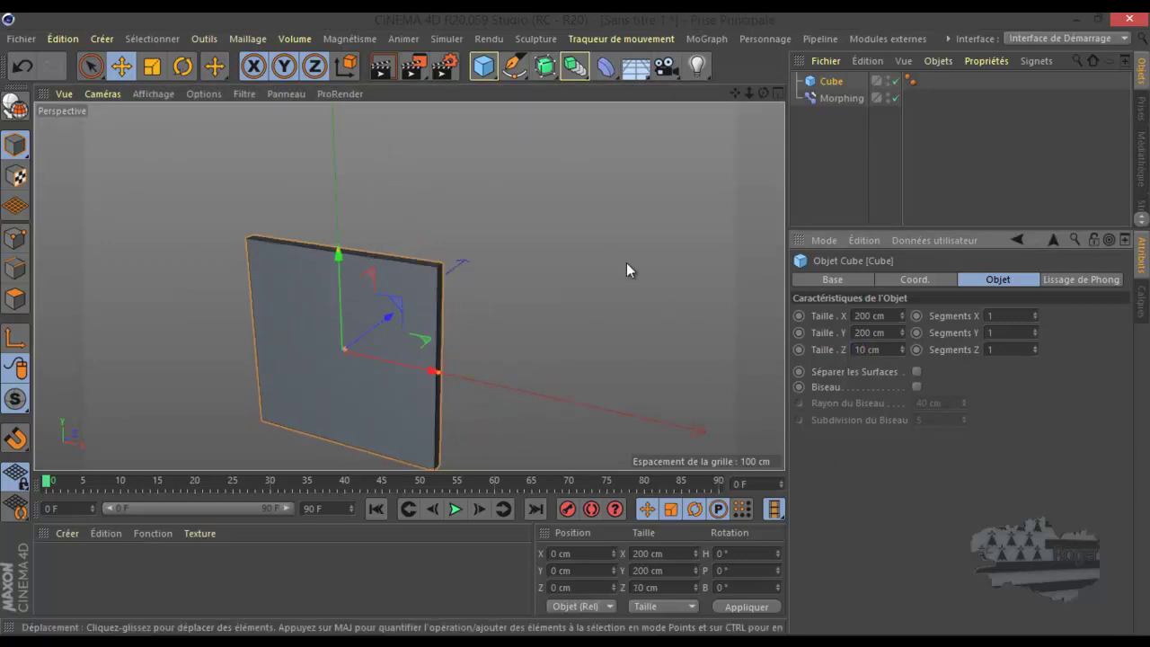
pyautogui.scroll(-2, 622, 215)
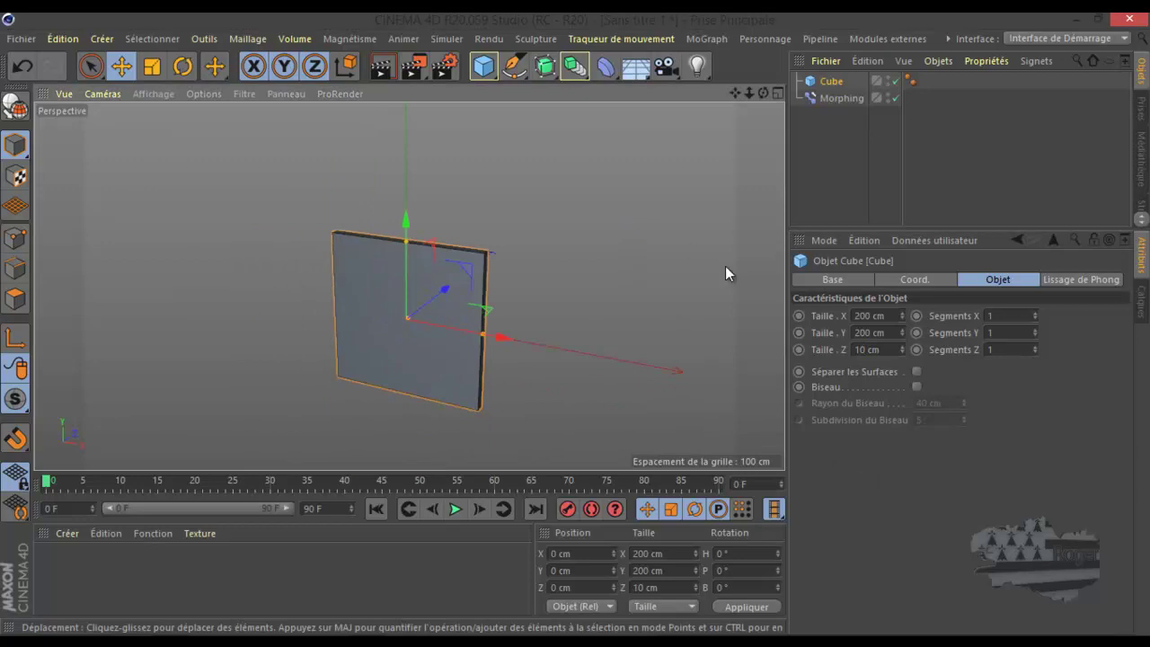
pyautogui.moveTo(870, 316); pyautogui.dragTo(844, 317)
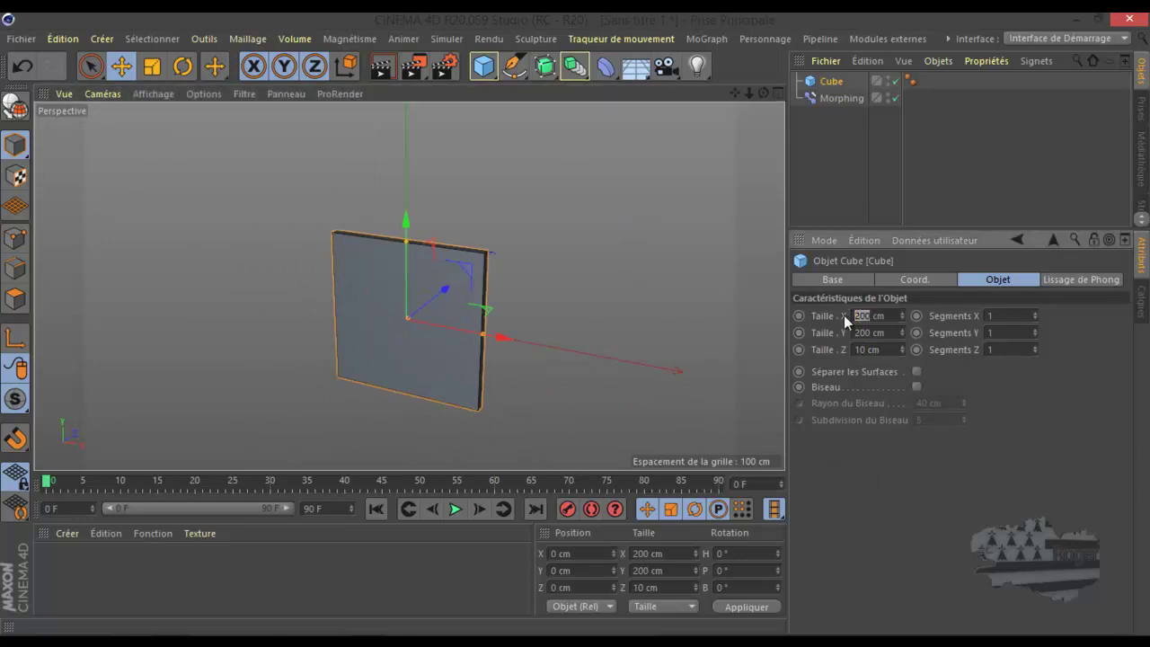
pyautogui.write('100')
pyautogui.press('Return')
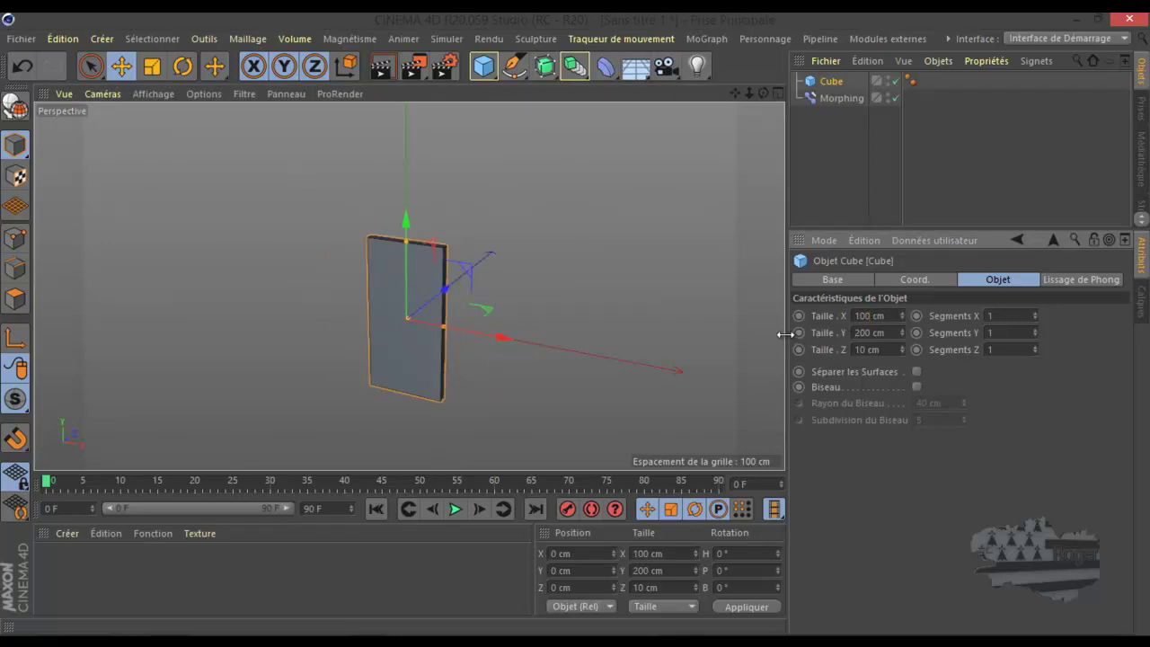
pyautogui.click(25, 65)
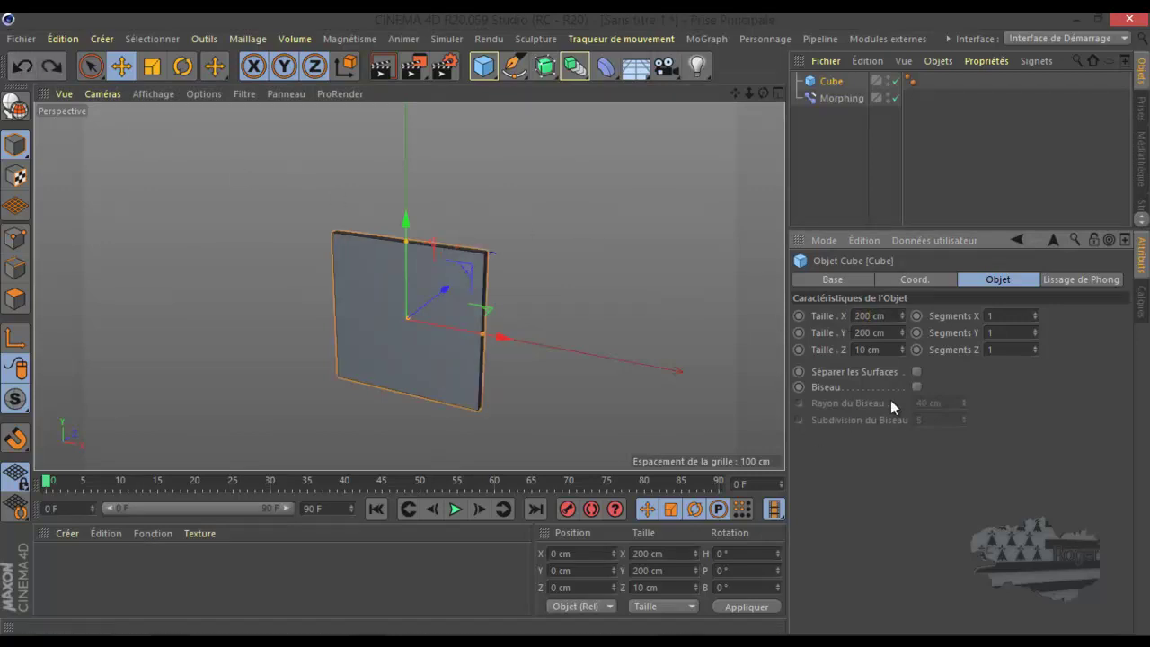
# Set the cube's Y size to 100 cm
pyautogui.doubleClick(861, 332)
pyautogui.write('100')
pyautogui.press('Return')
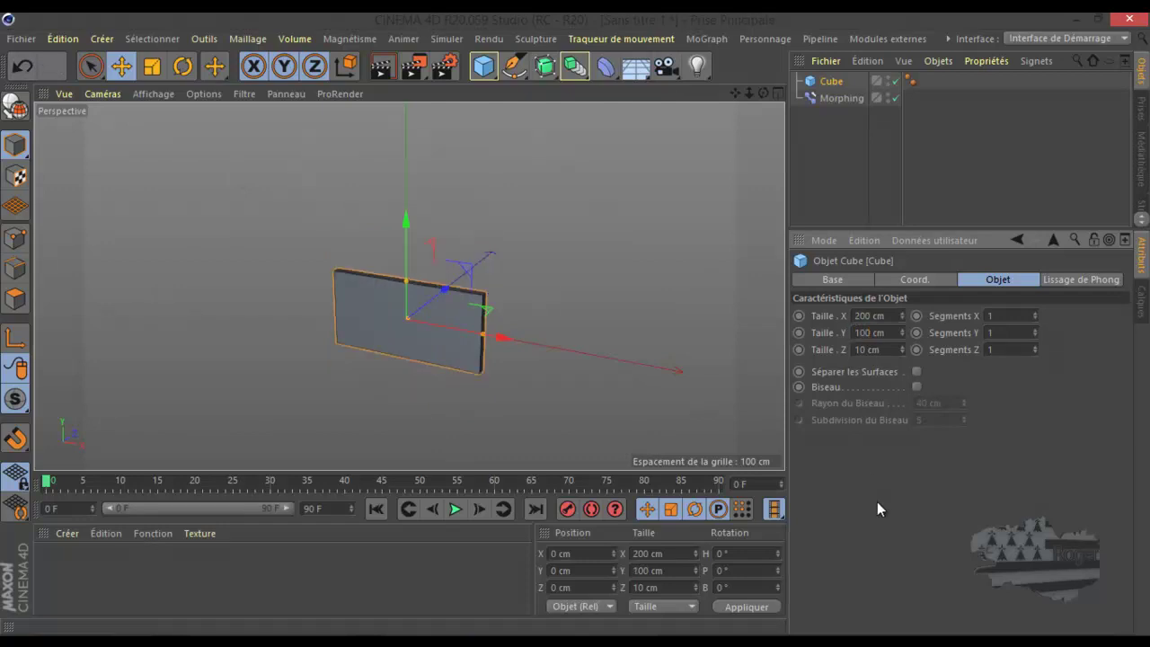
# In the front view, raise the cube about 51 cm along Y so its base rests on the origin line
pyautogui.middleClick(520, 370)
pyautogui.middleClick(490, 376)
pyautogui.scroll(-2, 486, 378)
pyautogui.keyDown('alt'); pyautogui.moveTo(486, 378); pyautogui.dragTo(527, 382, button='middle'); pyautogui.keyUp('alt')
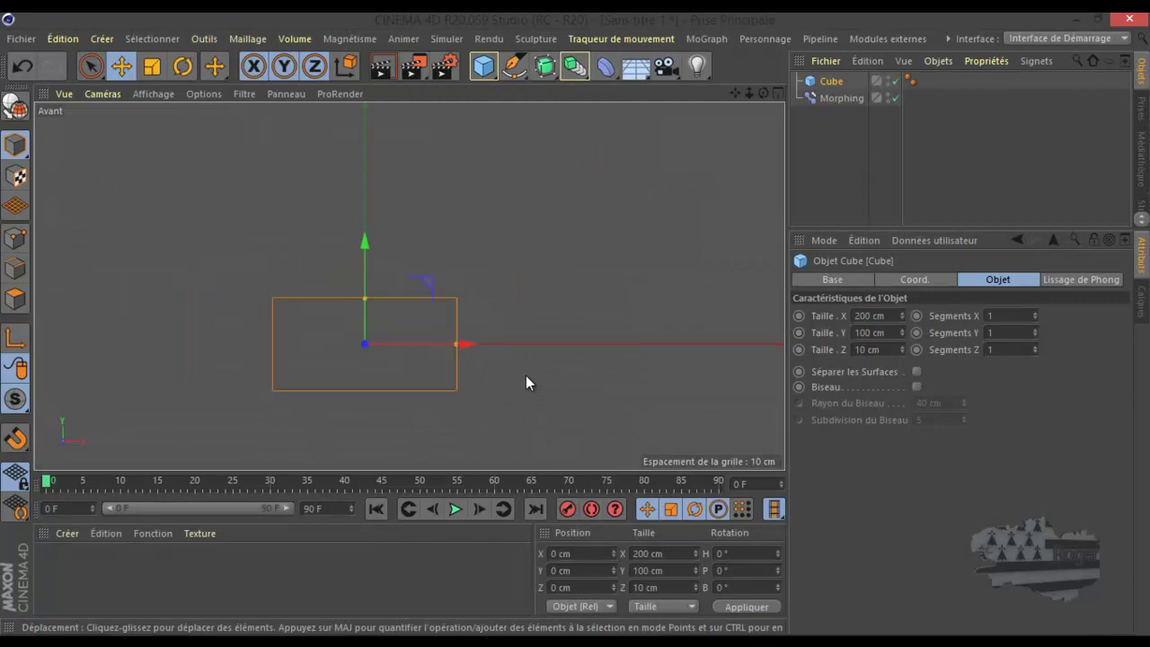
pyautogui.moveTo(364, 242); pyautogui.dragTo(359, 195)
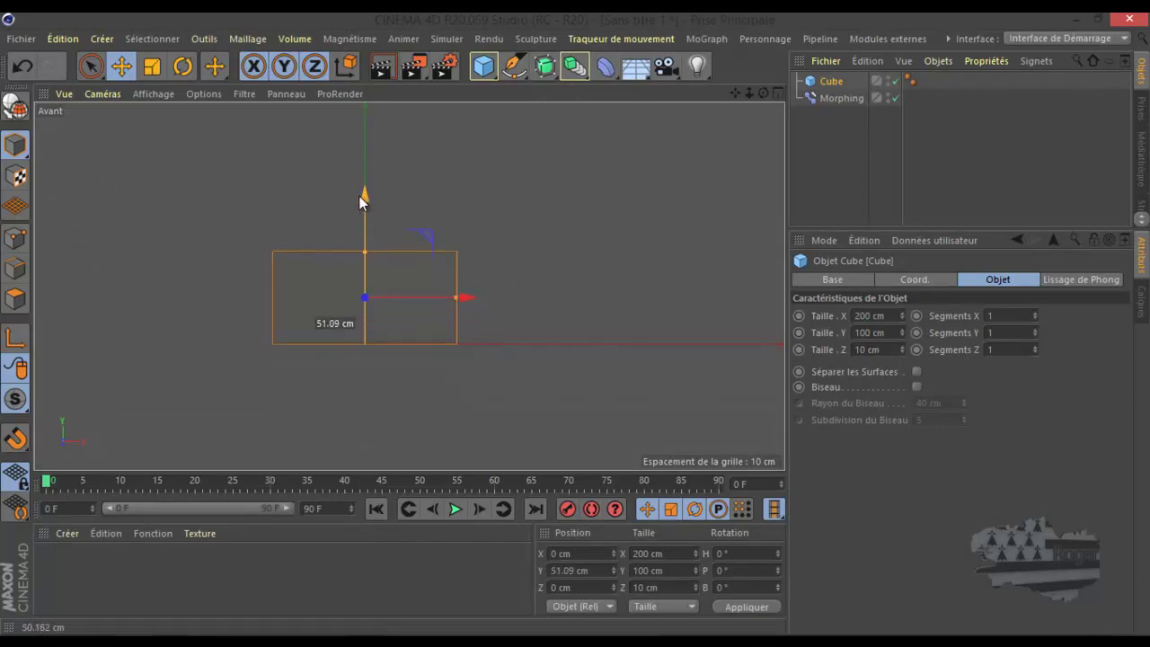
pyautogui.moveTo(358, 195); pyautogui.dragTo(359, 196)
pyautogui.scroll(3, 354, 225)
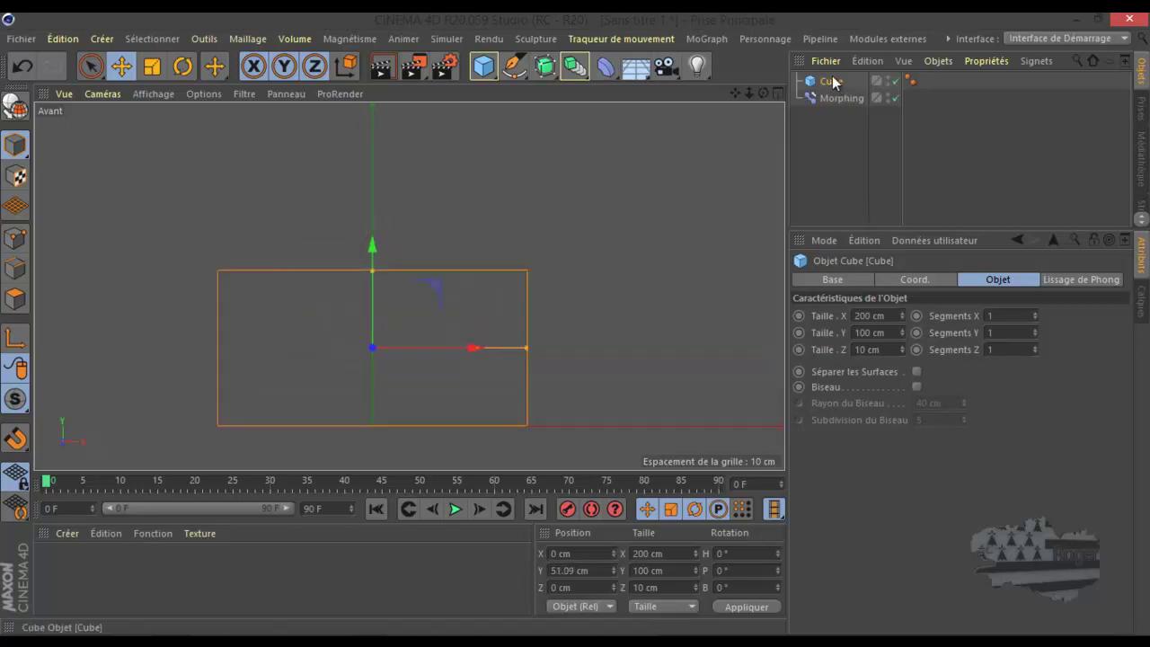
# Duplicate the cube and stack the copy directly above the original, at about 152 cm in Y
pyautogui.moveTo(828, 82); pyautogui.dragTo(837, 93)
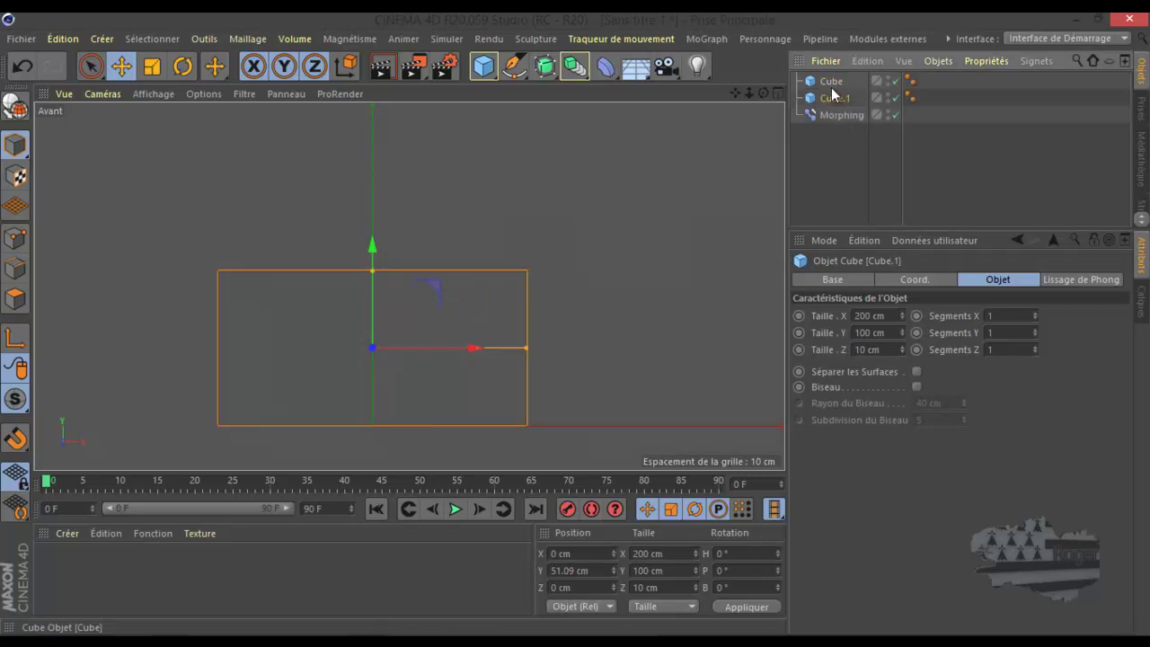
pyautogui.moveTo(374, 245); pyautogui.dragTo(369, 86)
pyautogui.moveTo(576, 322); pyautogui.dragTo(407, 288)
pyautogui.scroll(-4, 390, 324)
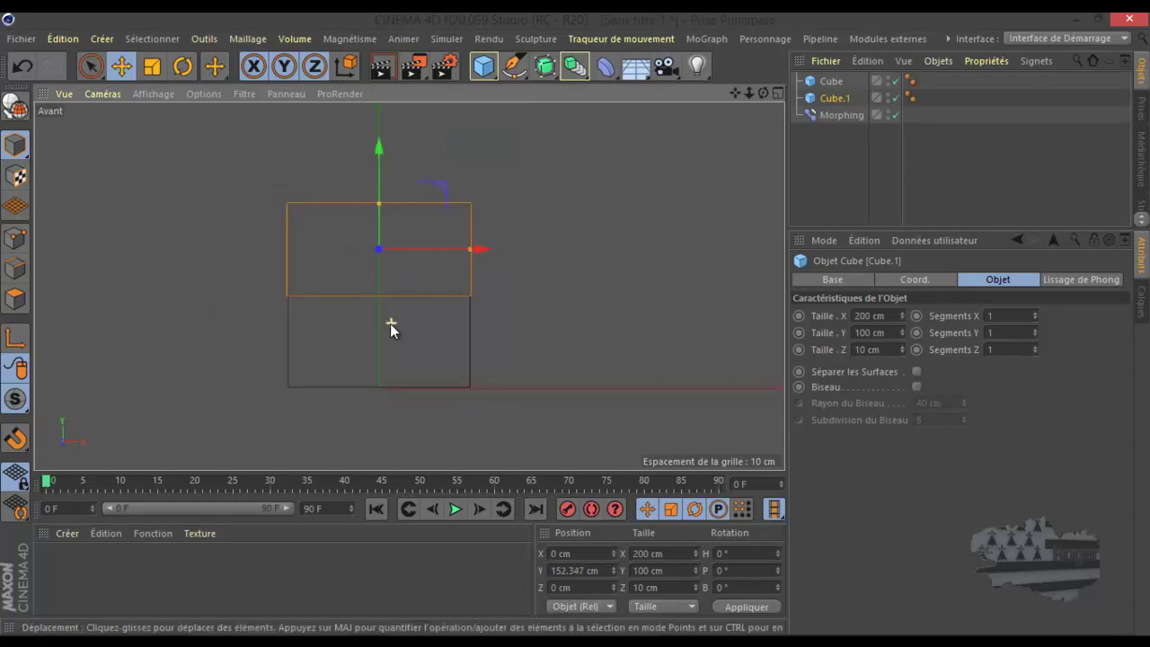
# Duplicate the two stacked cubes about 202.5 cm to each side along X and convert all six cubes to polygon objects
pyautogui.keyDown('ctrl'); pyautogui.click(866, 80); pyautogui.keyUp('ctrl')
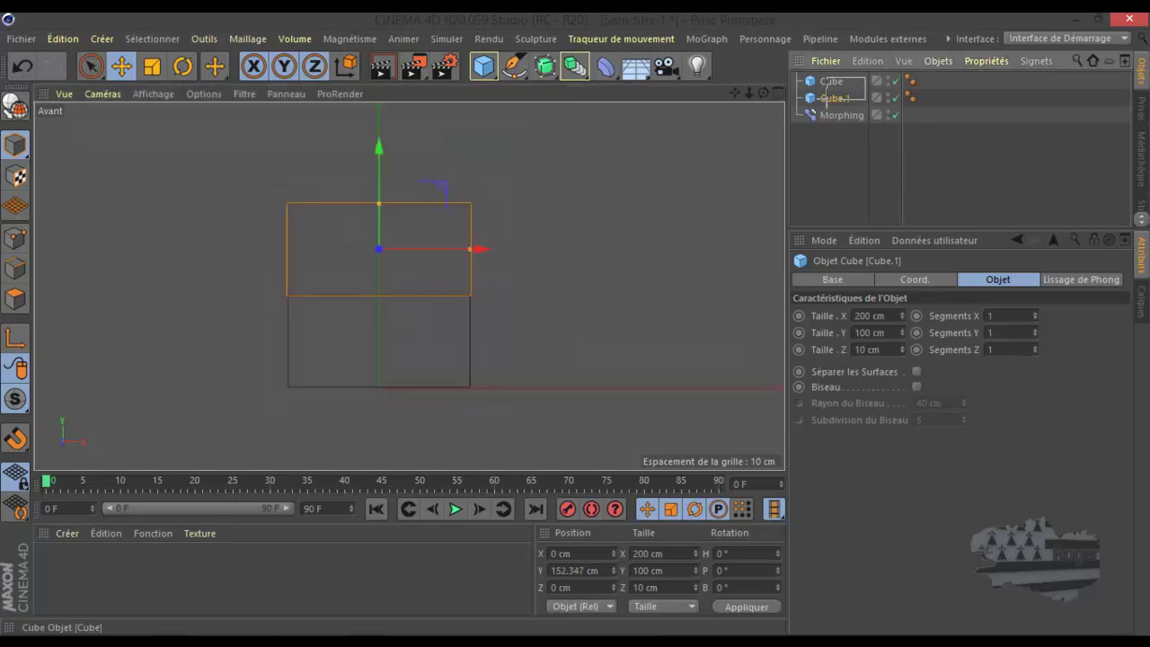
pyautogui.keyDown('ctrl'); pyautogui.moveTo(482, 297); pyautogui.dragTo(298, 314); pyautogui.keyUp('ctrl')
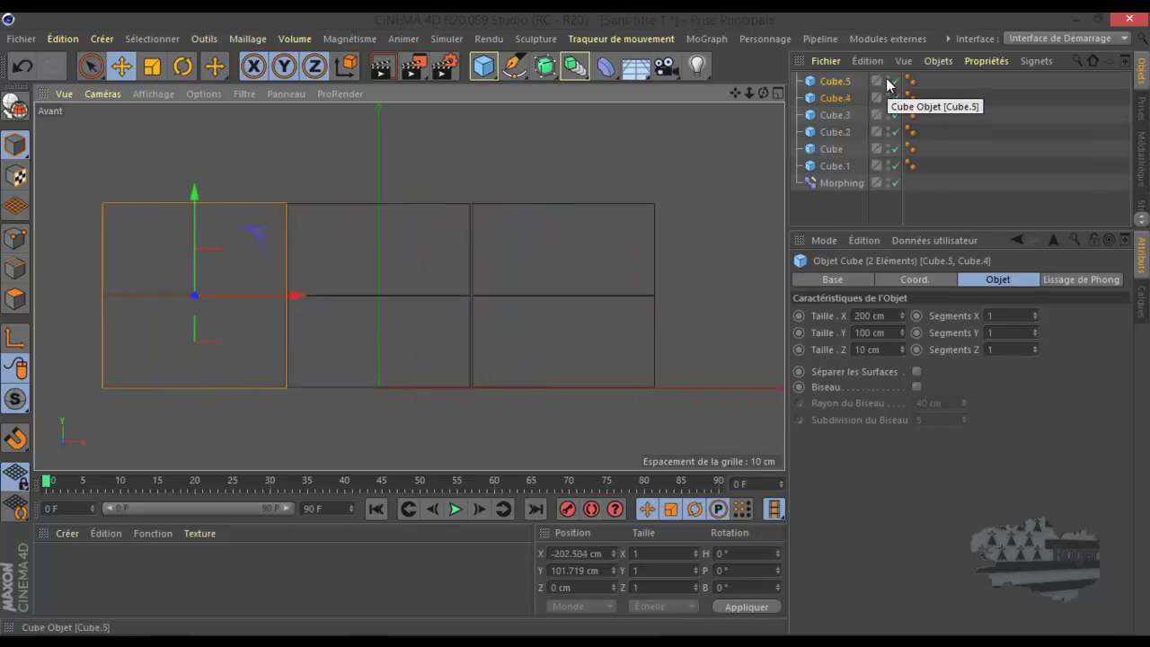
pyautogui.moveTo(921, 79); pyautogui.dragTo(818, 173)
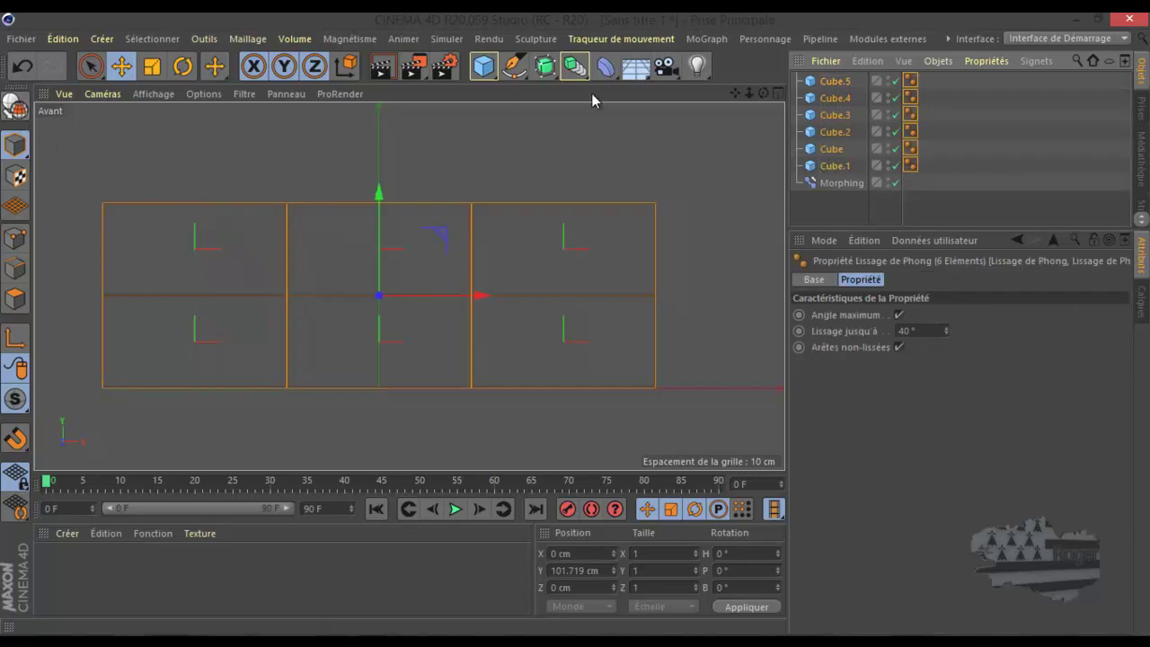
pyautogui.click(16, 106)
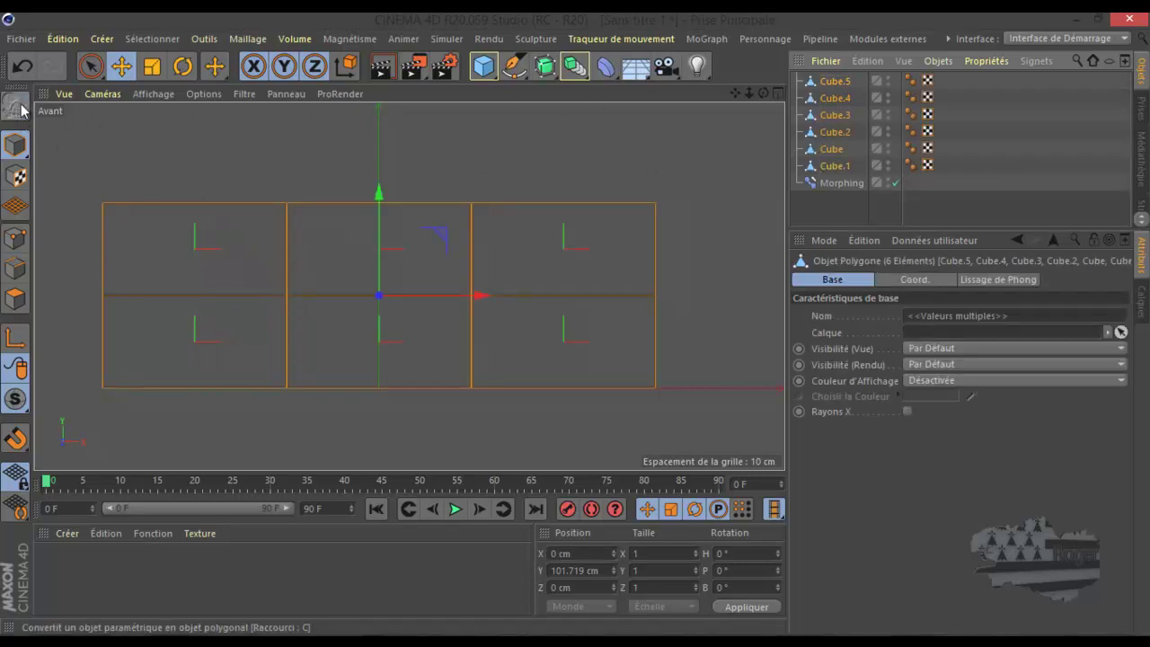
# Pair the cubes in the hierarchy by nesting Cube.4 under Cube.5, Cube.2 under Cube.3, and Cube.1 under Cube
pyautogui.click(838, 99)
pyautogui.click(835, 82)
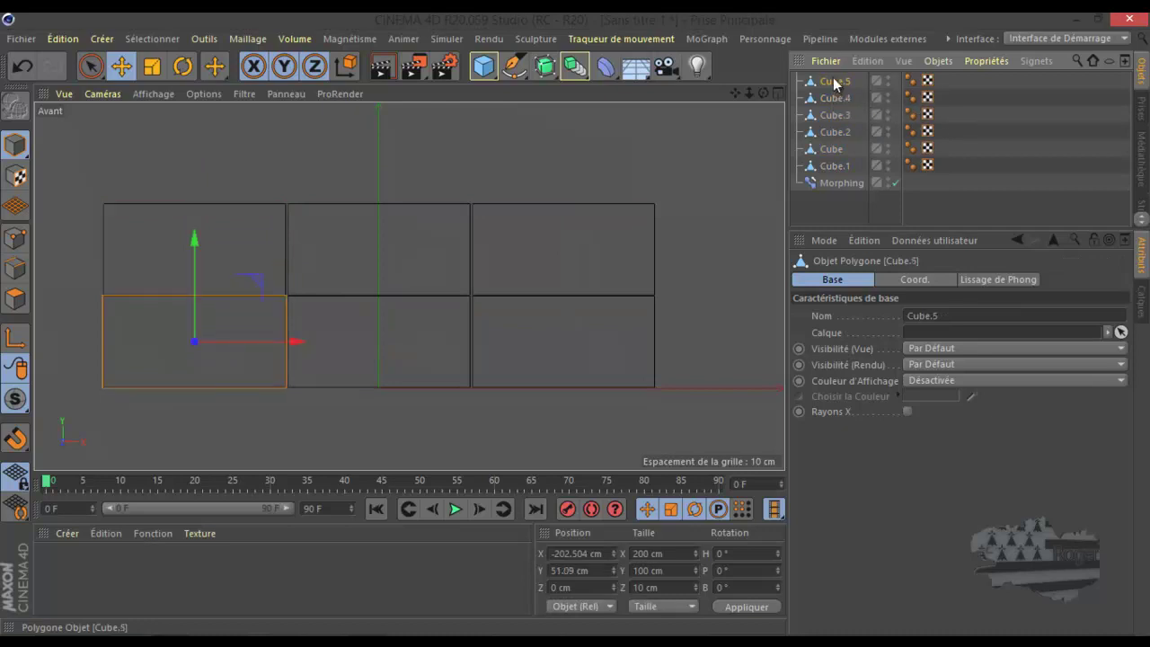
pyautogui.click(835, 99)
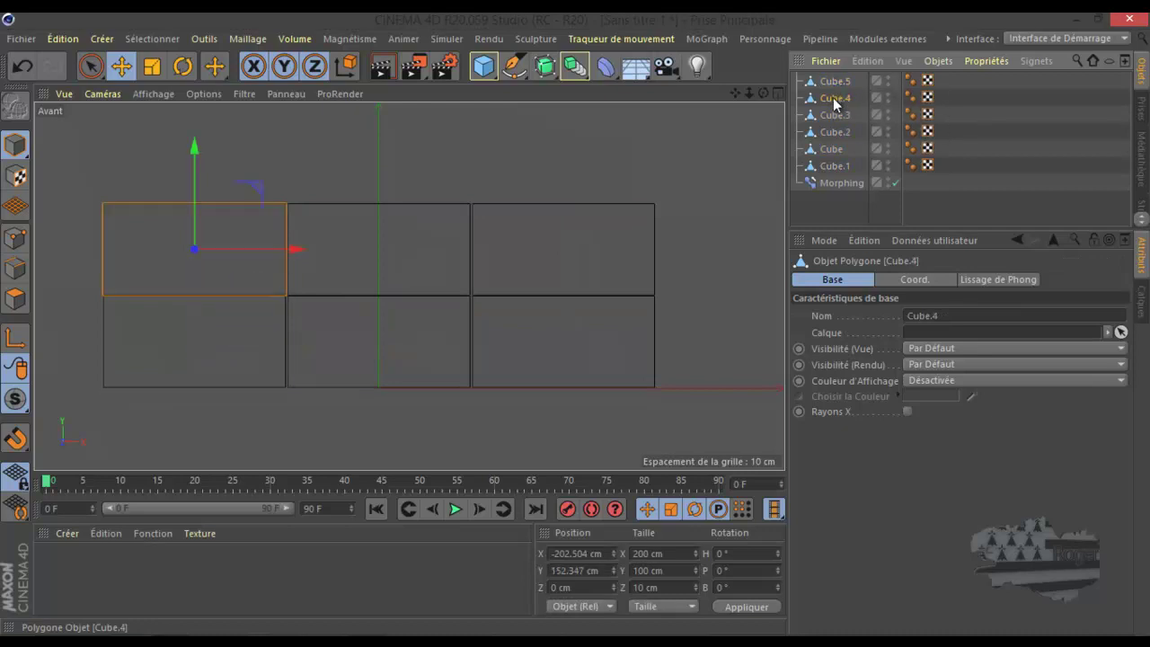
pyautogui.moveTo(835, 104); pyautogui.dragTo(836, 82)
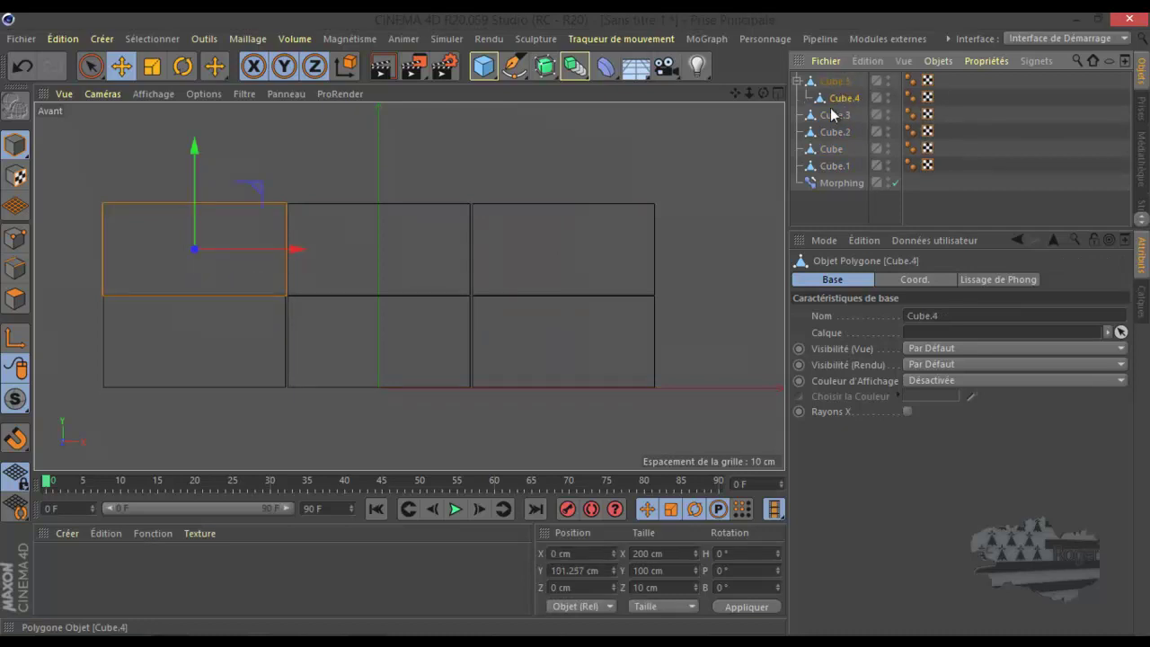
pyautogui.click(832, 133)
pyautogui.moveTo(833, 133); pyautogui.dragTo(836, 121)
pyautogui.click(833, 169)
pyautogui.moveTo(833, 170); pyautogui.dragTo(834, 156)
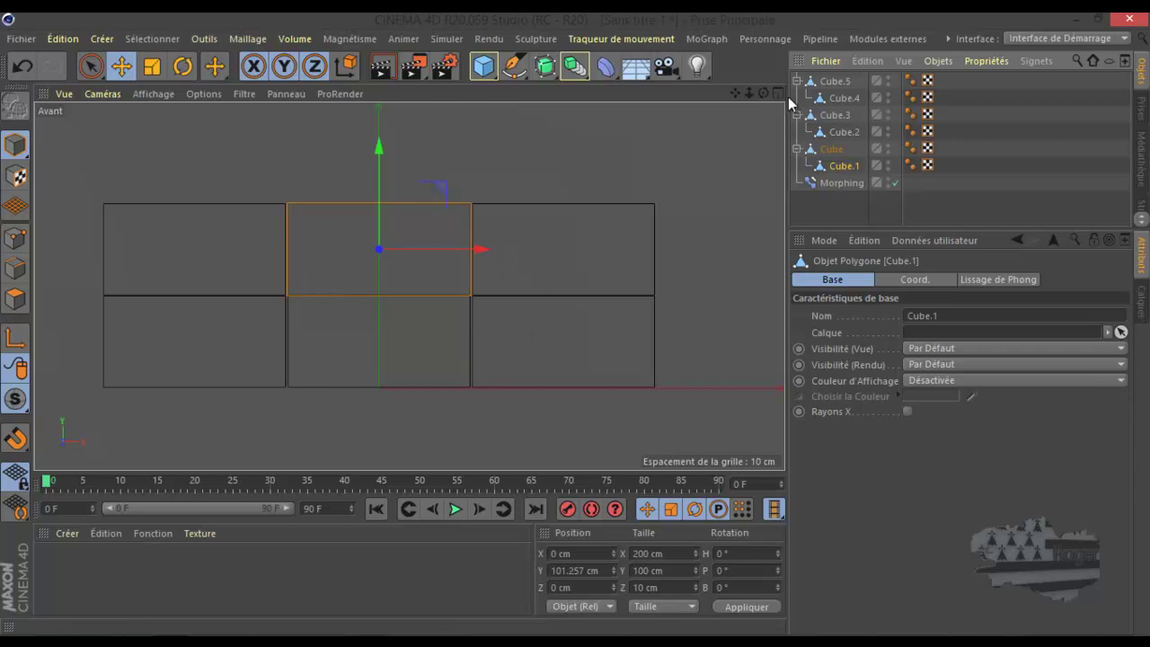
# Rename the parent objects Cube.5 as G, Cube.3 as D, and Cube as C
pyautogui.click(832, 81)
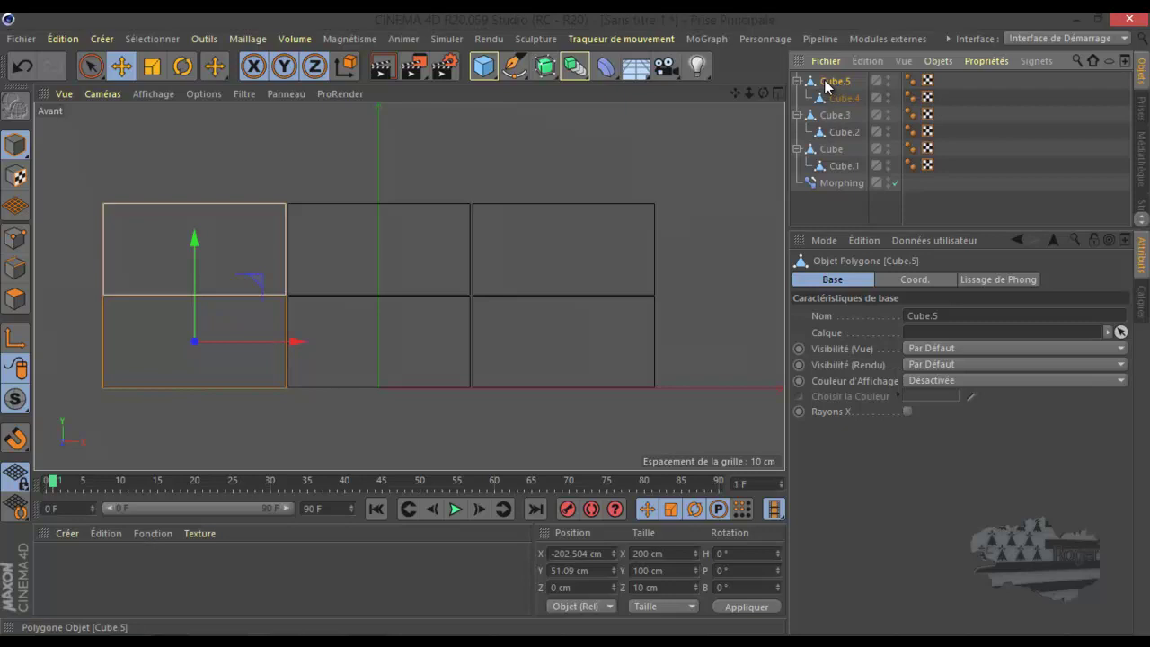
pyautogui.doubleClick(833, 82)
pyautogui.write('G')
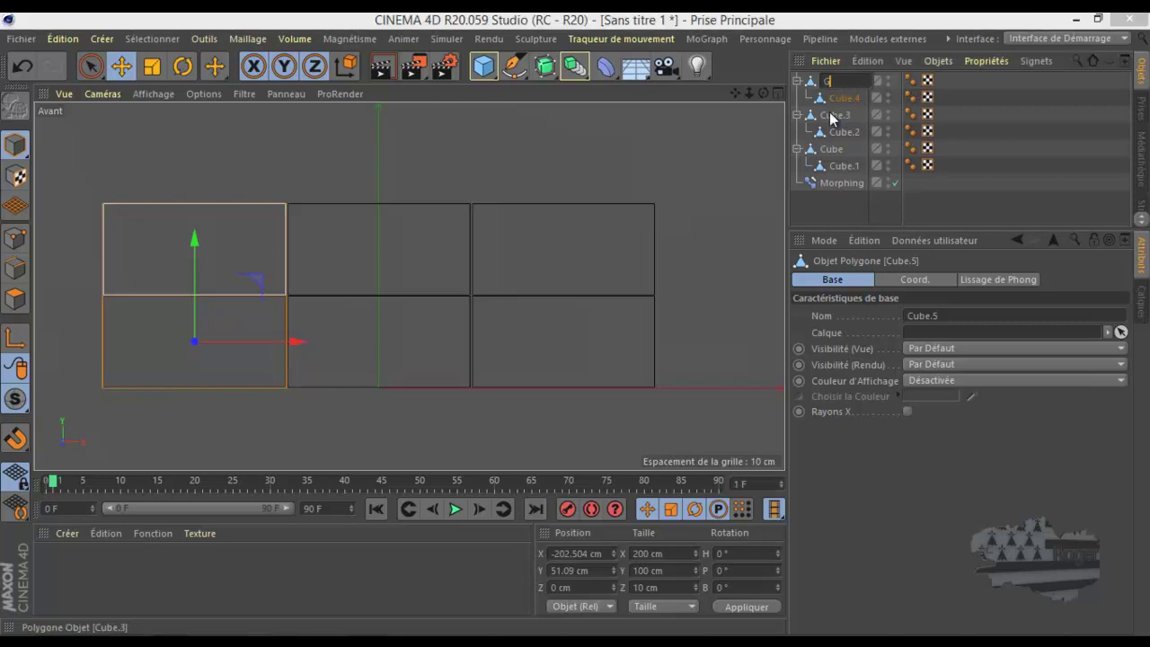
pyautogui.press('Return')
pyautogui.doubleClick(834, 115)
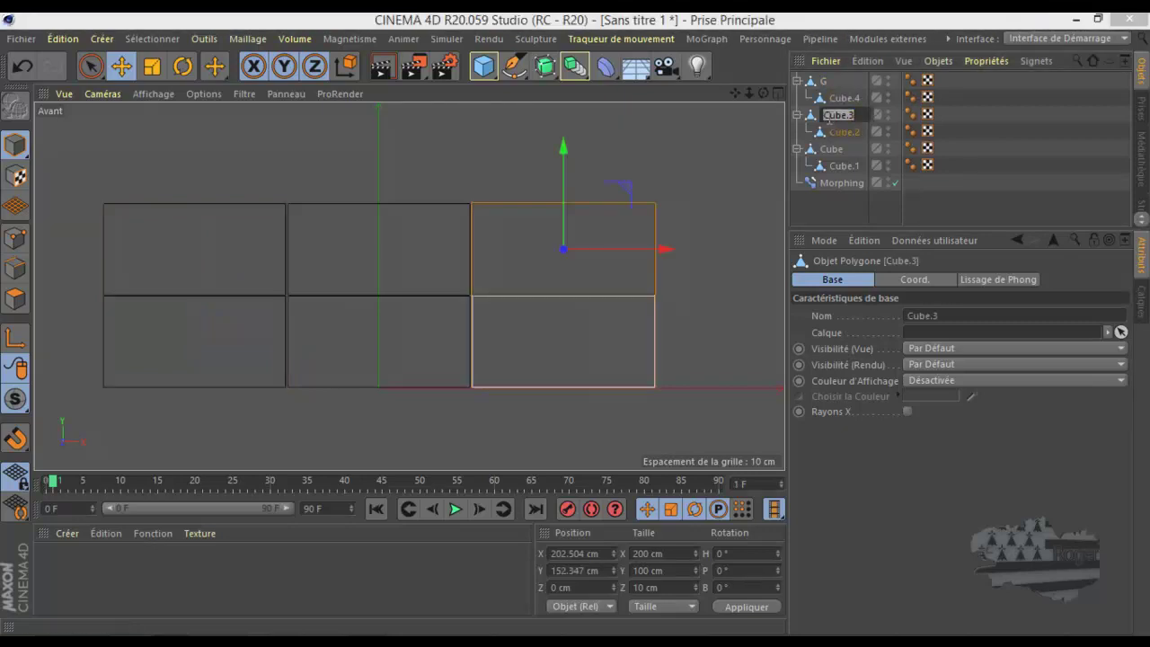
pyautogui.write('D')
pyautogui.press('Return')
pyautogui.doubleClick(833, 149)
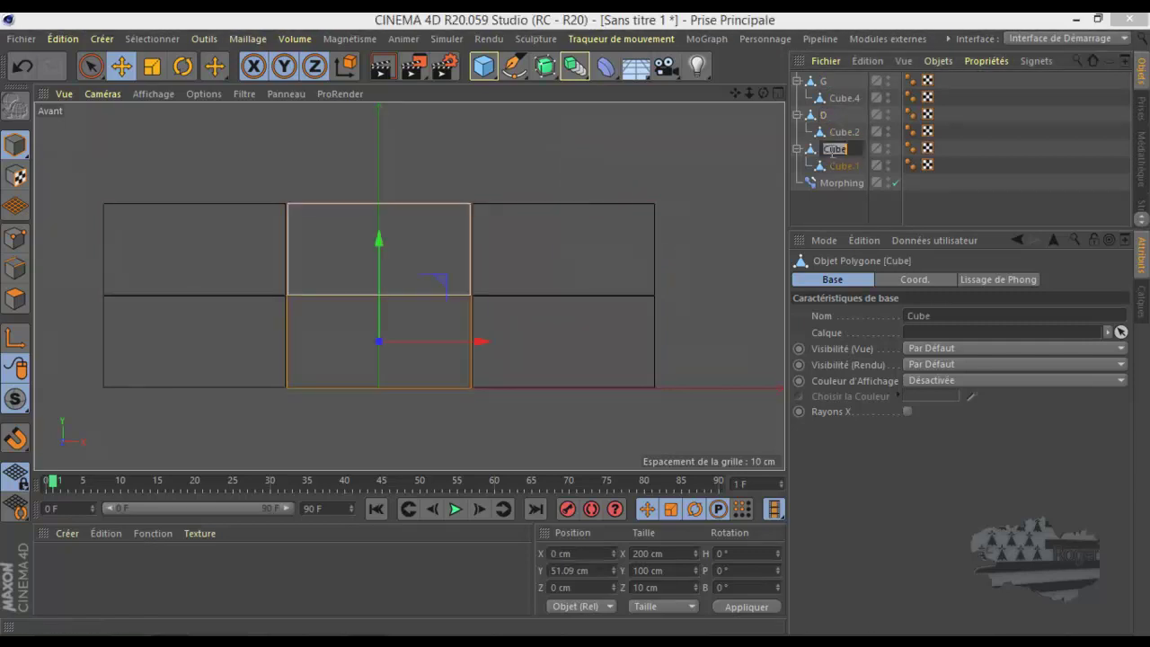
pyautogui.write('C')
pyautogui.press('Return')
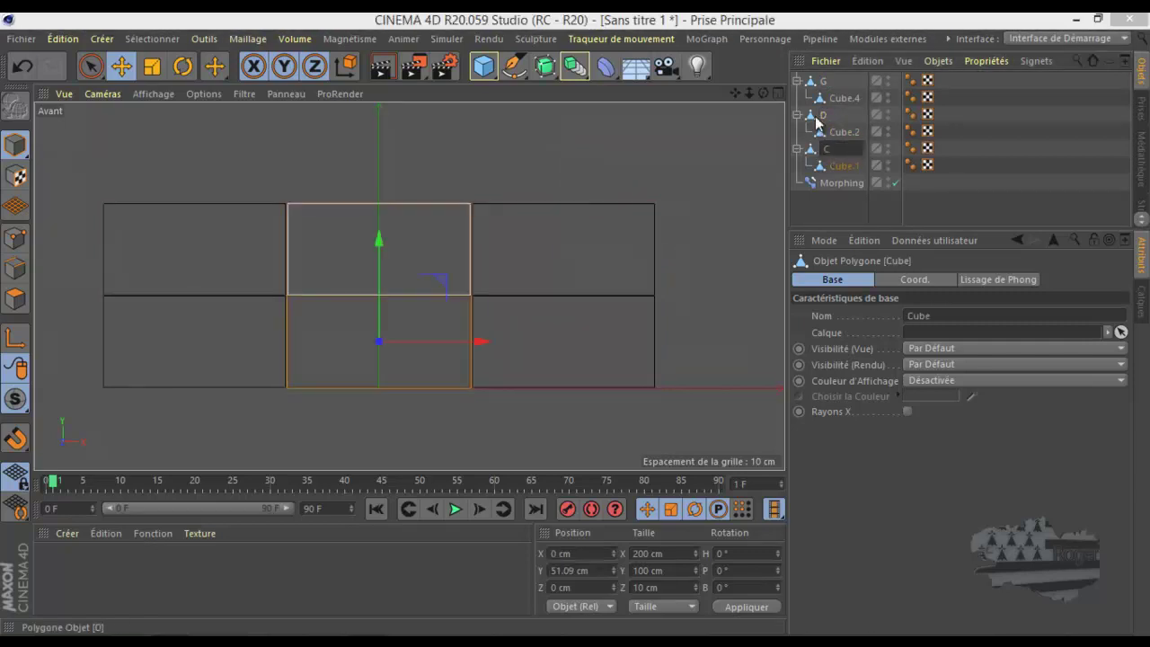
# Reorder the hierarchy as Morphing, G, C, D, and group the three cube pairs under a null object
pyautogui.moveTo(816, 117); pyautogui.dragTo(831, 82)
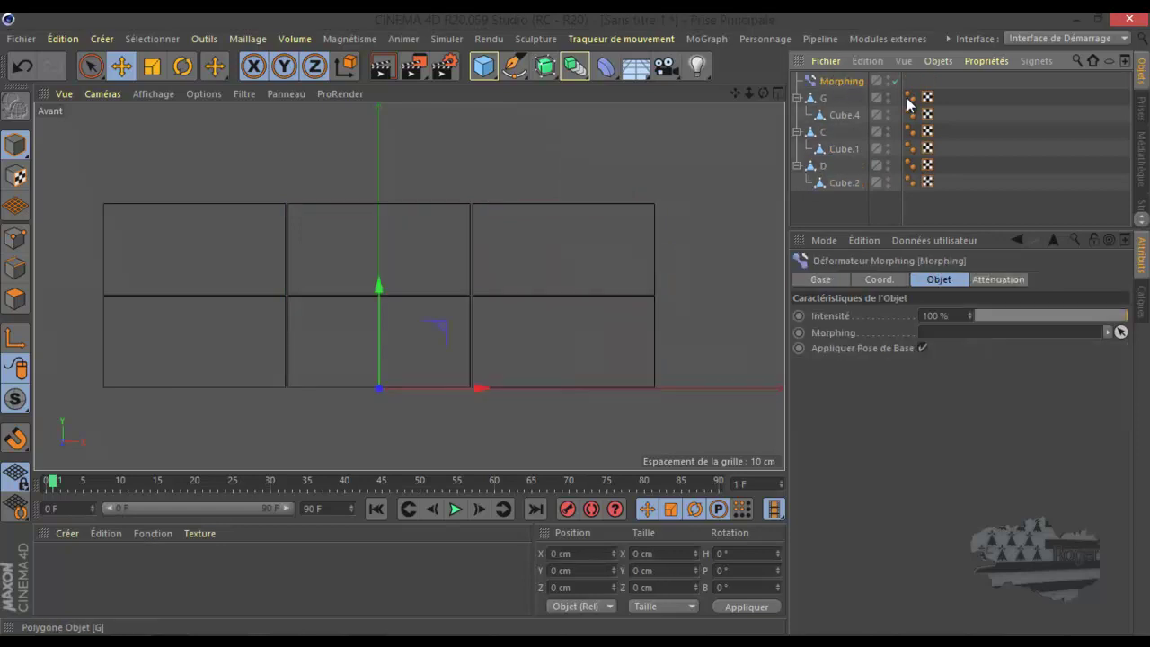
pyautogui.moveTo(967, 93); pyautogui.dragTo(806, 203)
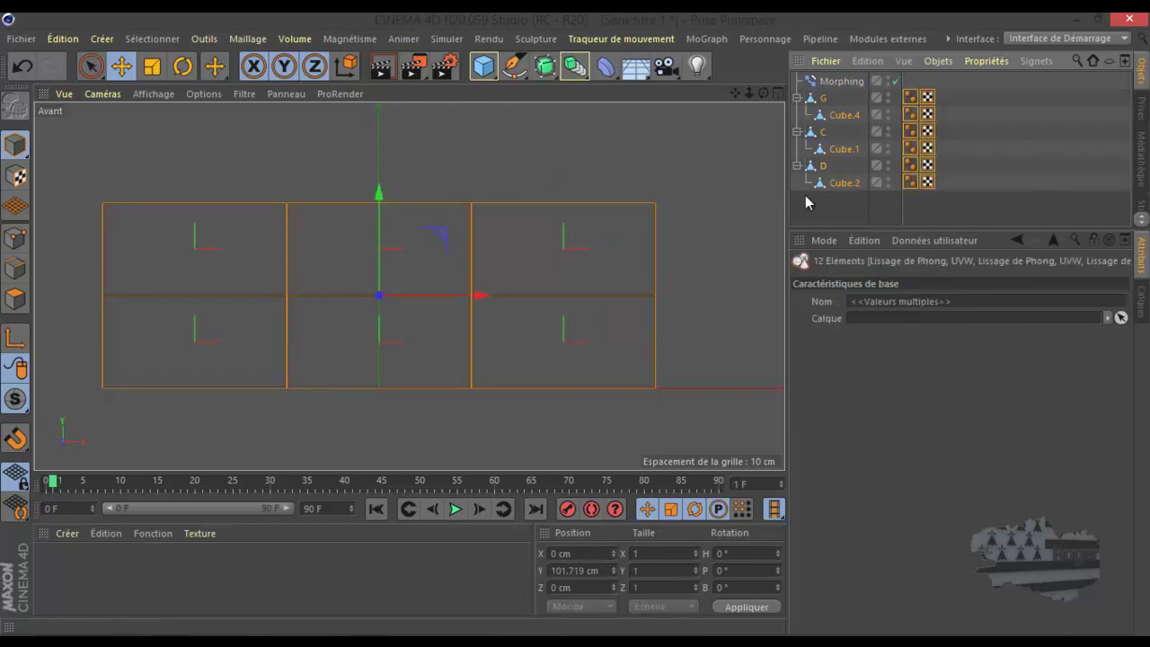
pyautogui.hotkey('alt', 'g')
pyautogui.click(798, 98)
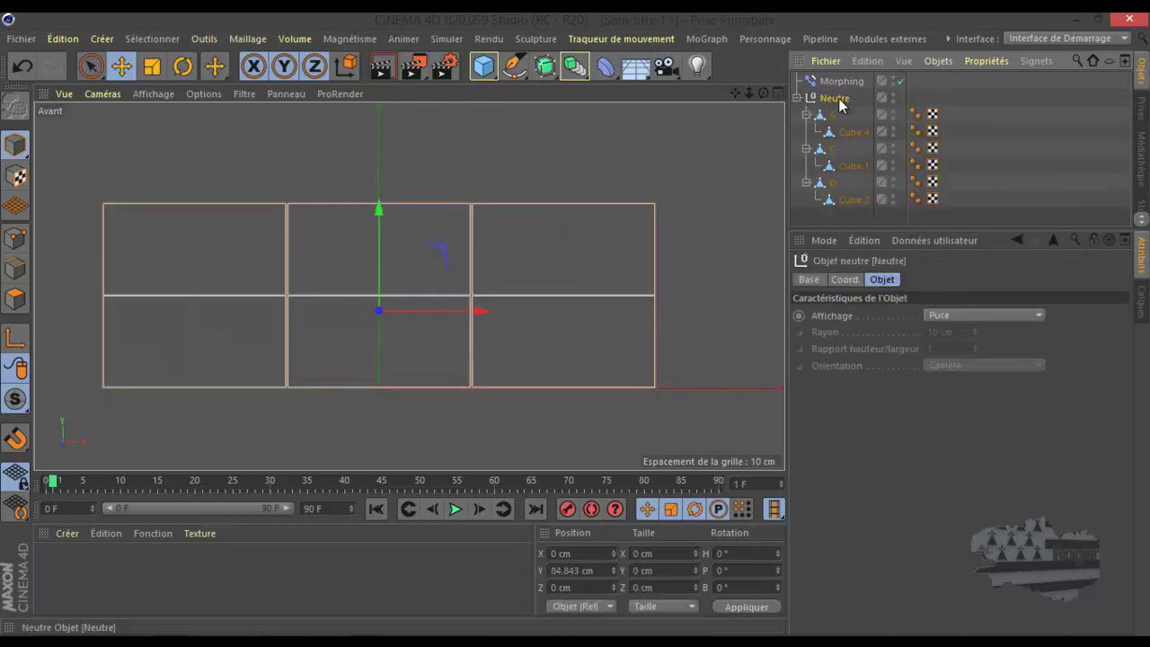
# Add a pose morph (Morphing de poses) tag to the Neutre null and set its priority to Animation
pyautogui.click(840, 82)
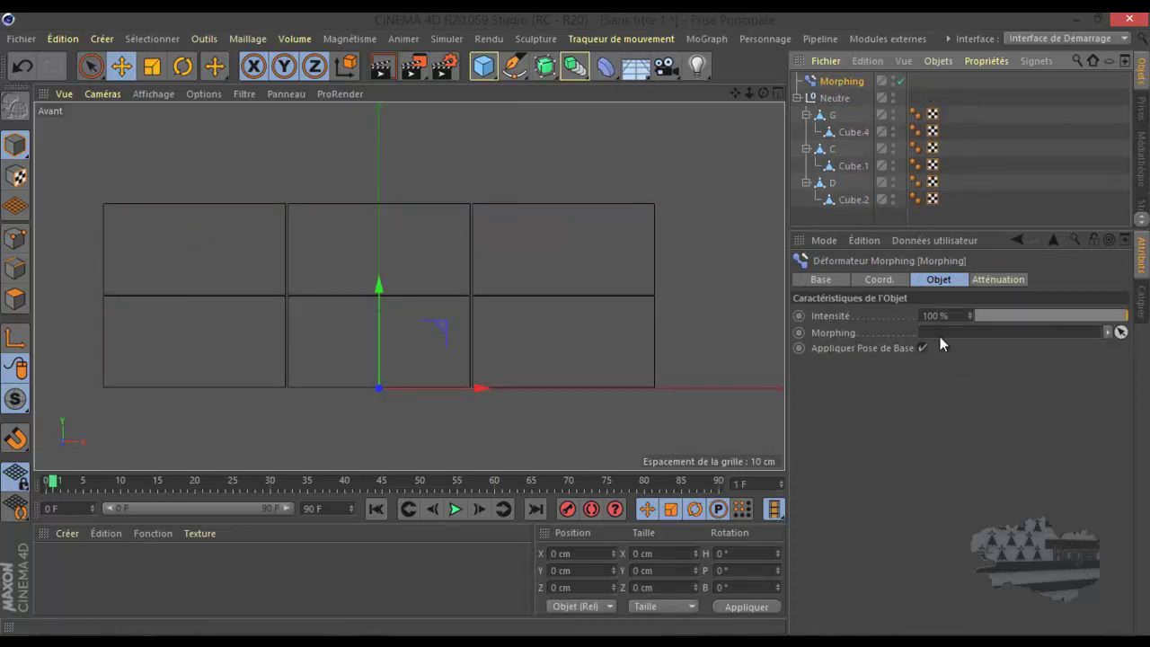
pyautogui.click(851, 95)
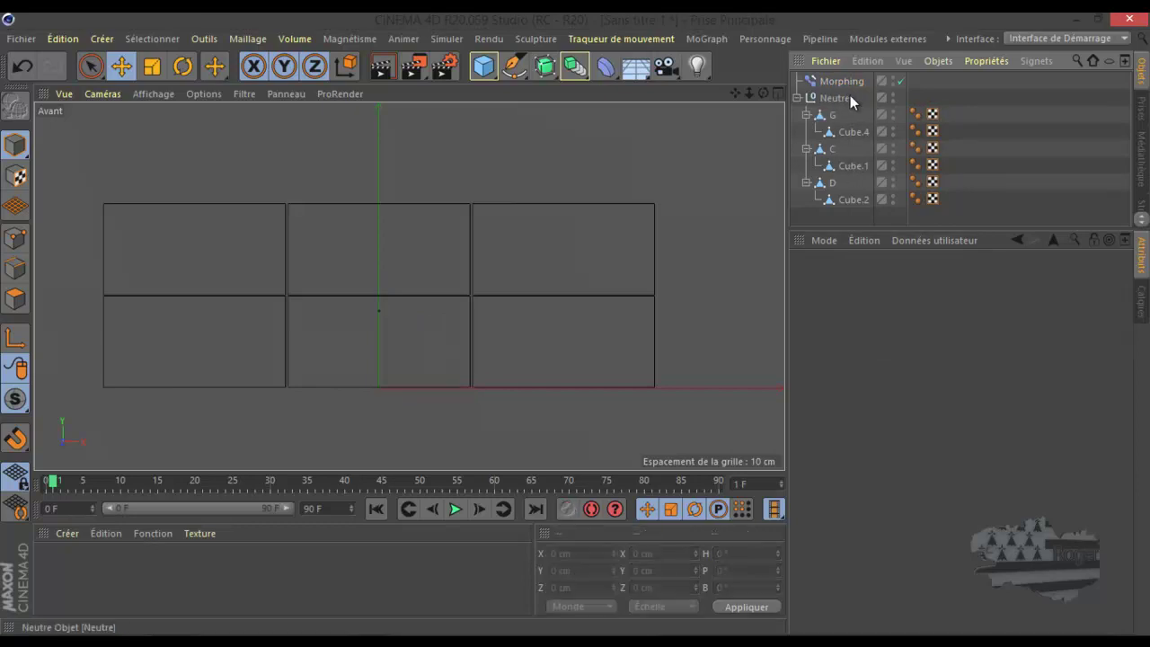
pyautogui.rightClick(848, 96)
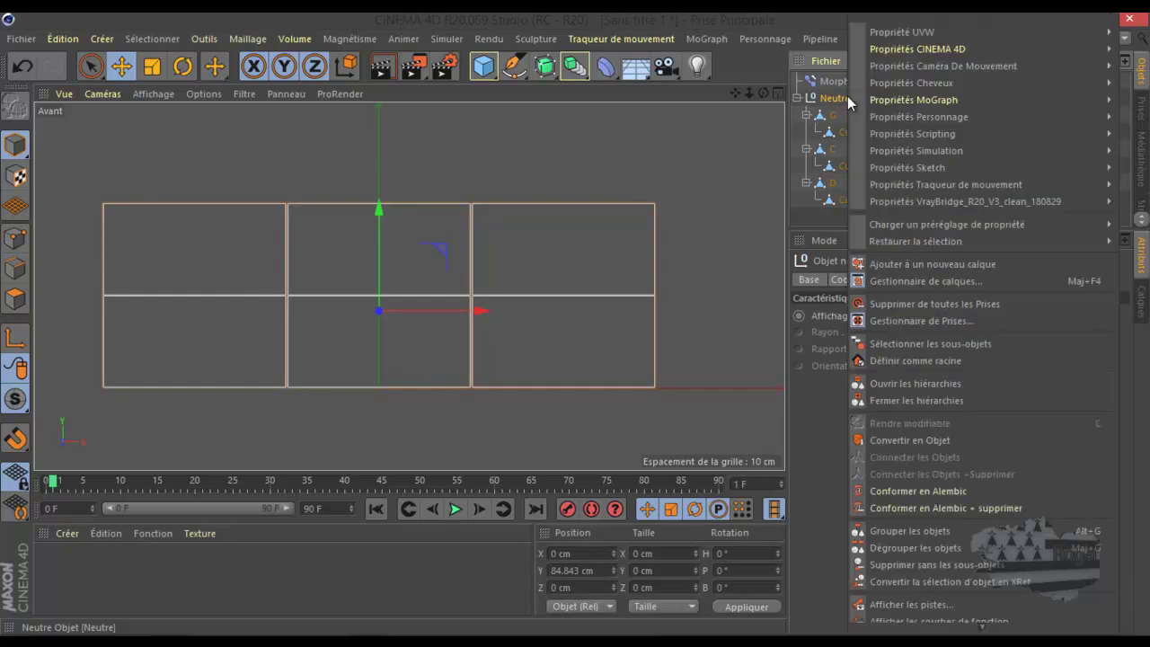
pyautogui.moveTo(881, 101)
pyautogui.moveTo(918, 116)
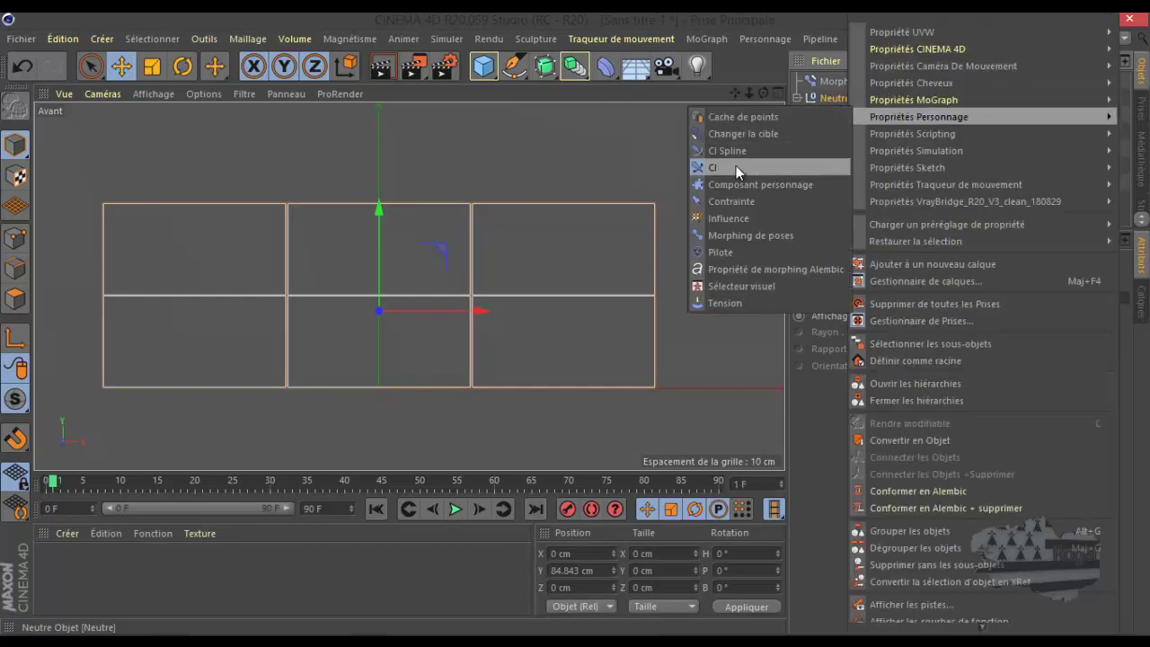
pyautogui.click(724, 236)
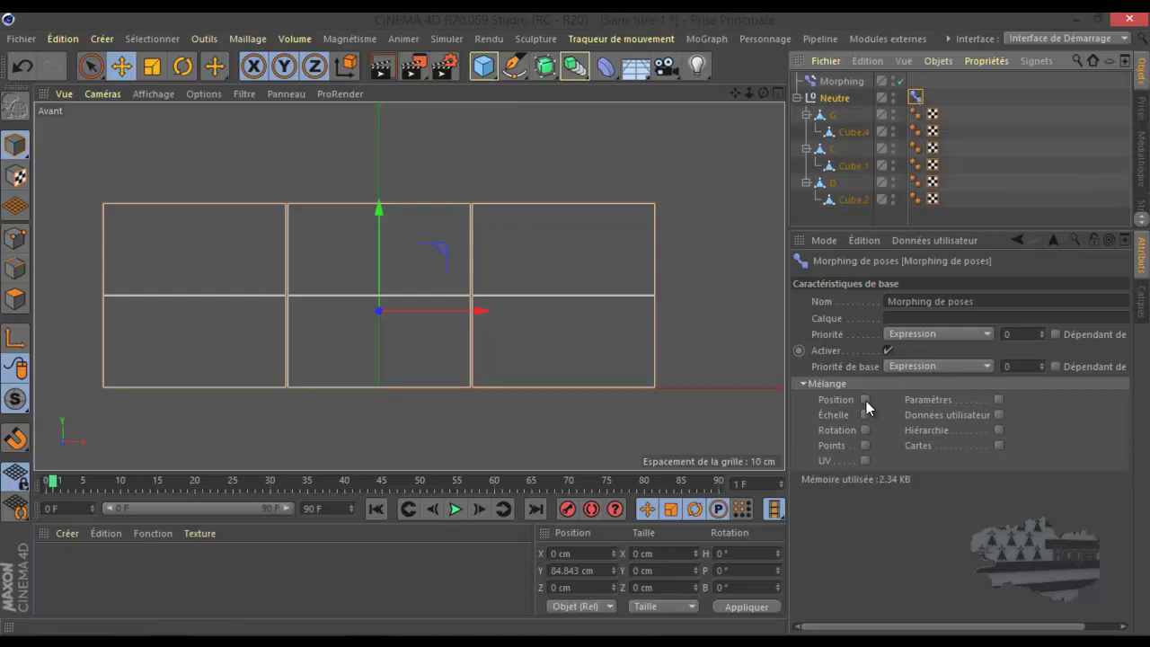
pyautogui.click(932, 332)
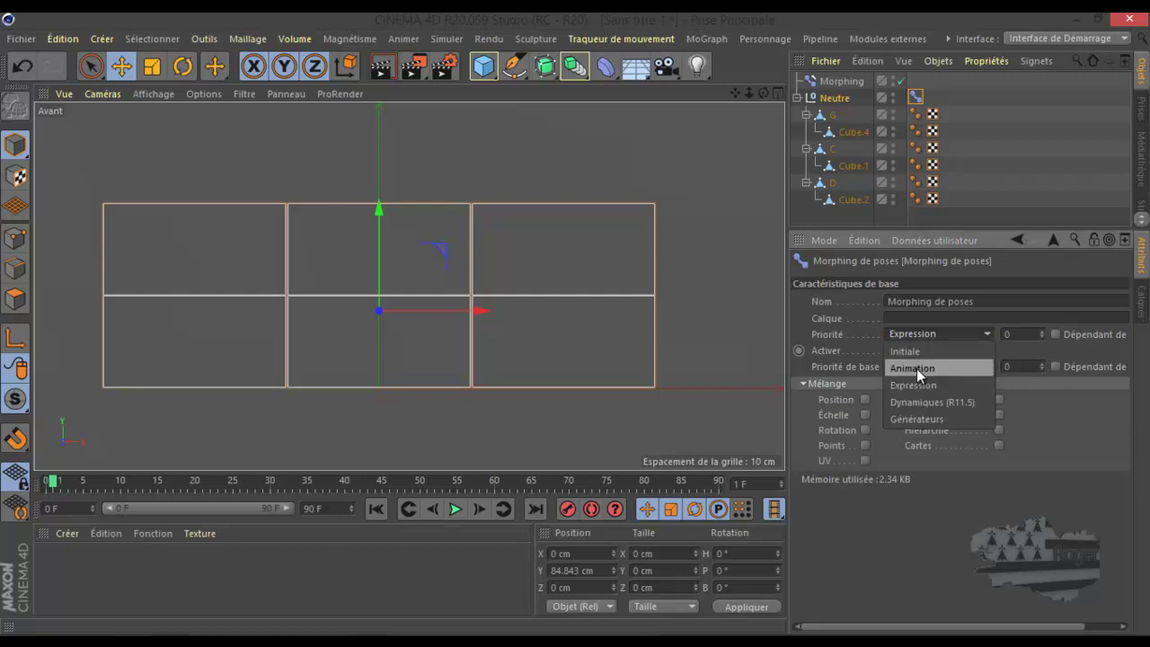
pyautogui.click(916, 369)
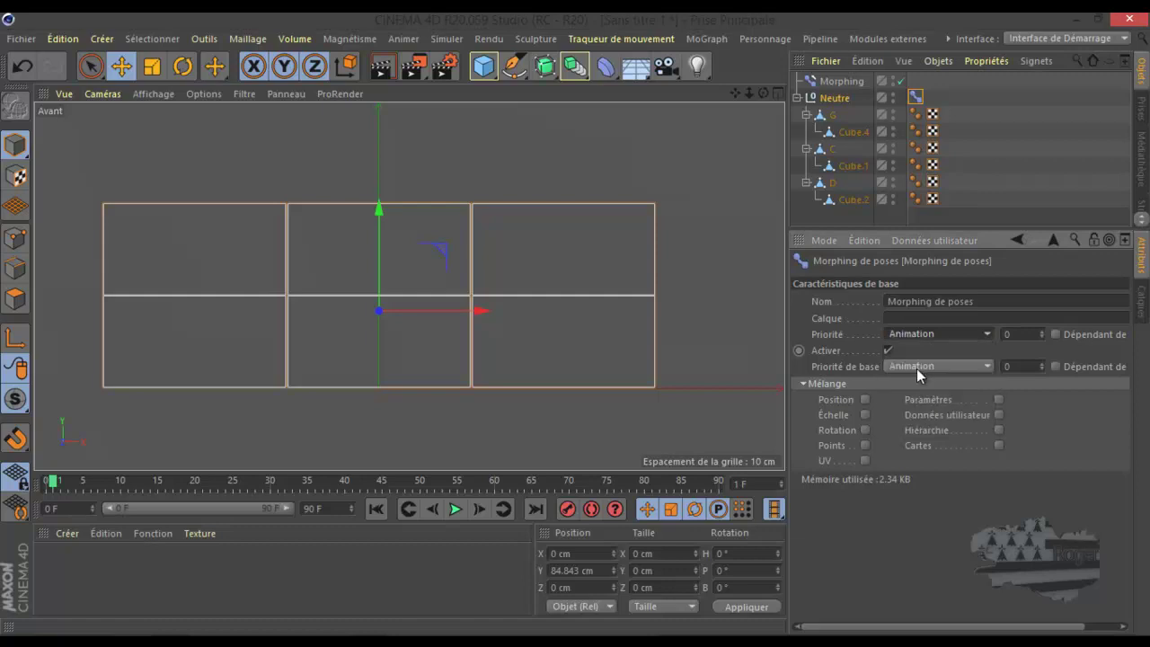
# Enable Position, Scale, Rotation, Points, UV and Hierarchy mixing on the pose morph tag, and move the tag onto the Morphing object
pyautogui.click(866, 399)
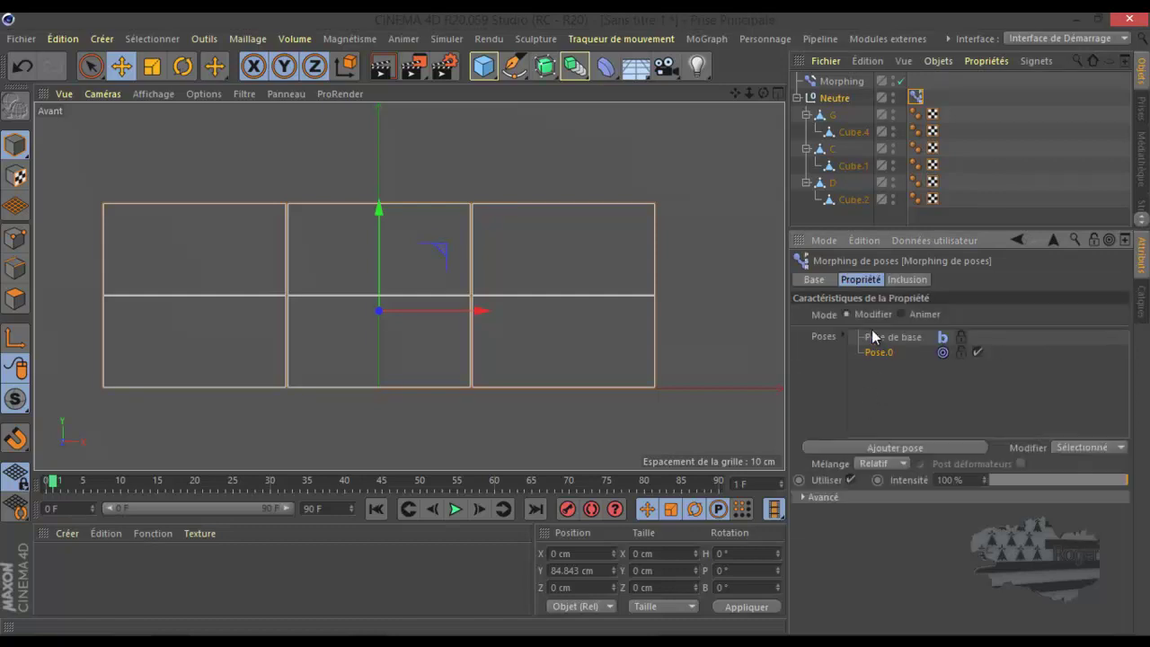
pyautogui.click(817, 278)
pyautogui.click(865, 444)
pyautogui.click(866, 459)
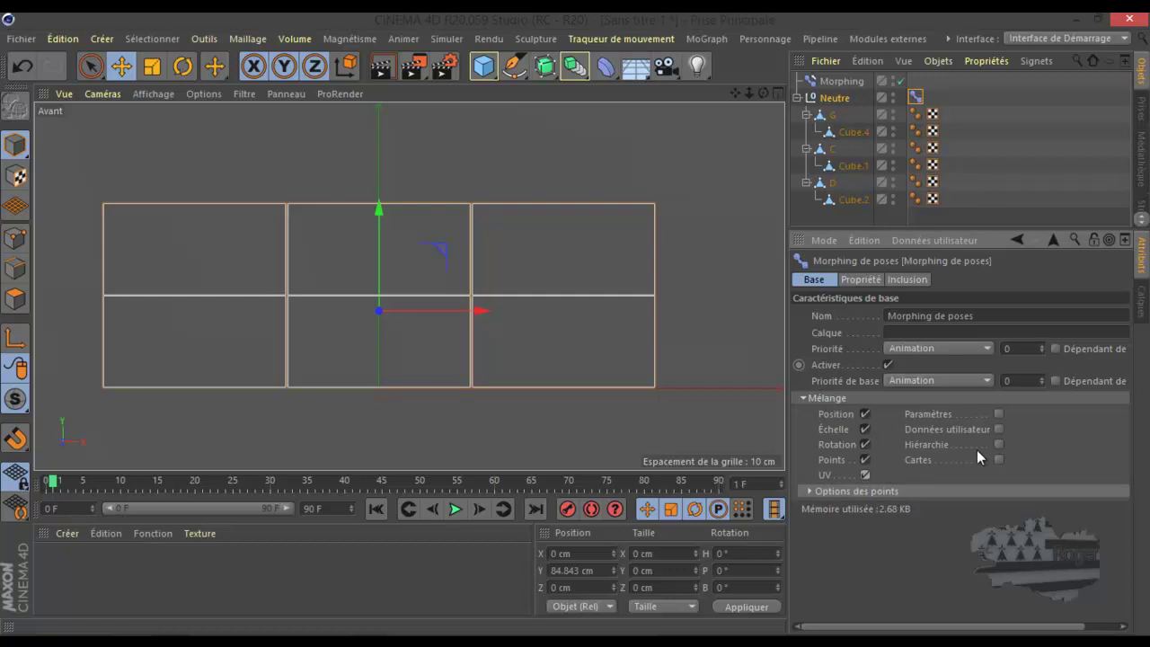
pyautogui.click(999, 444)
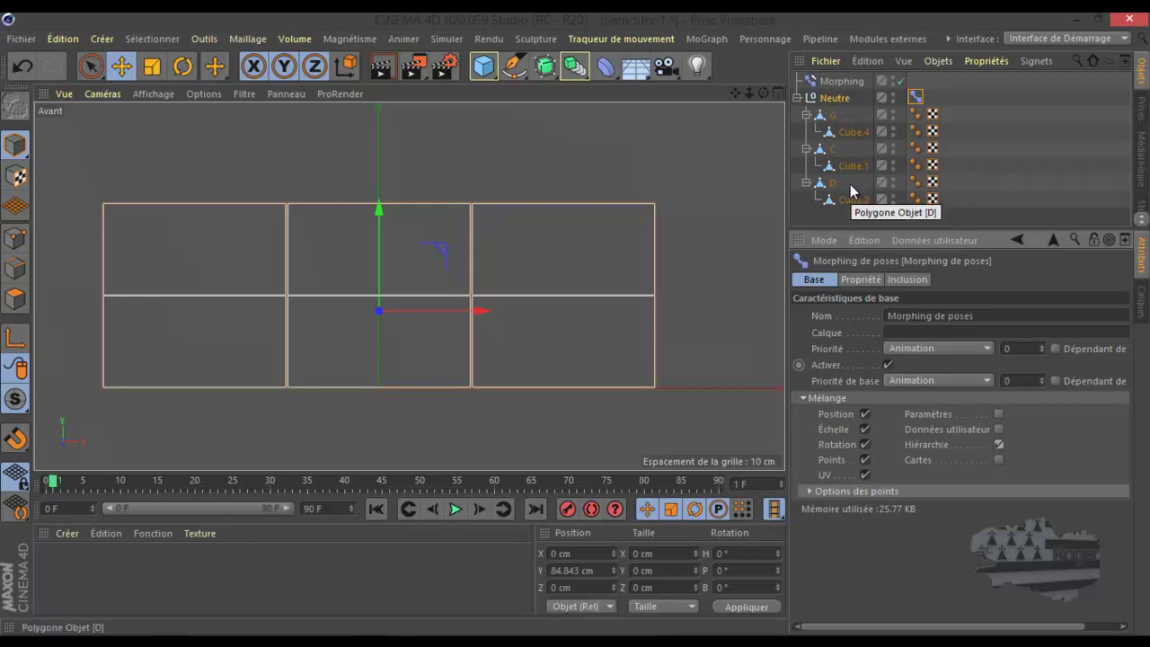
pyautogui.click(861, 282)
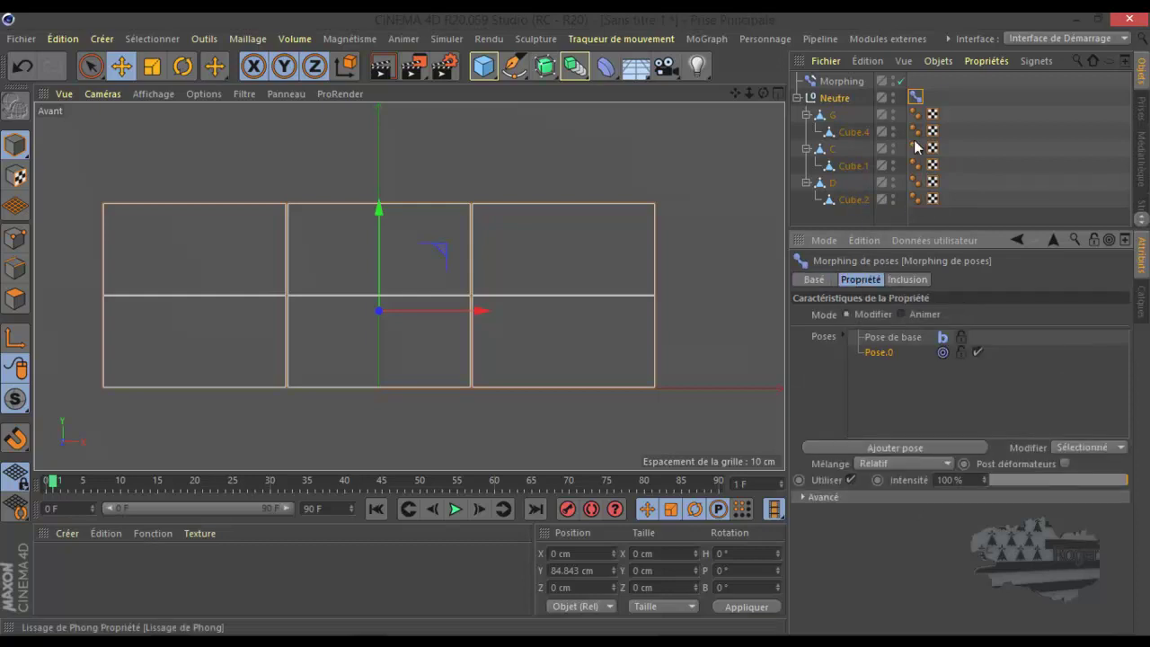
pyautogui.moveTo(916, 97); pyautogui.dragTo(915, 81)
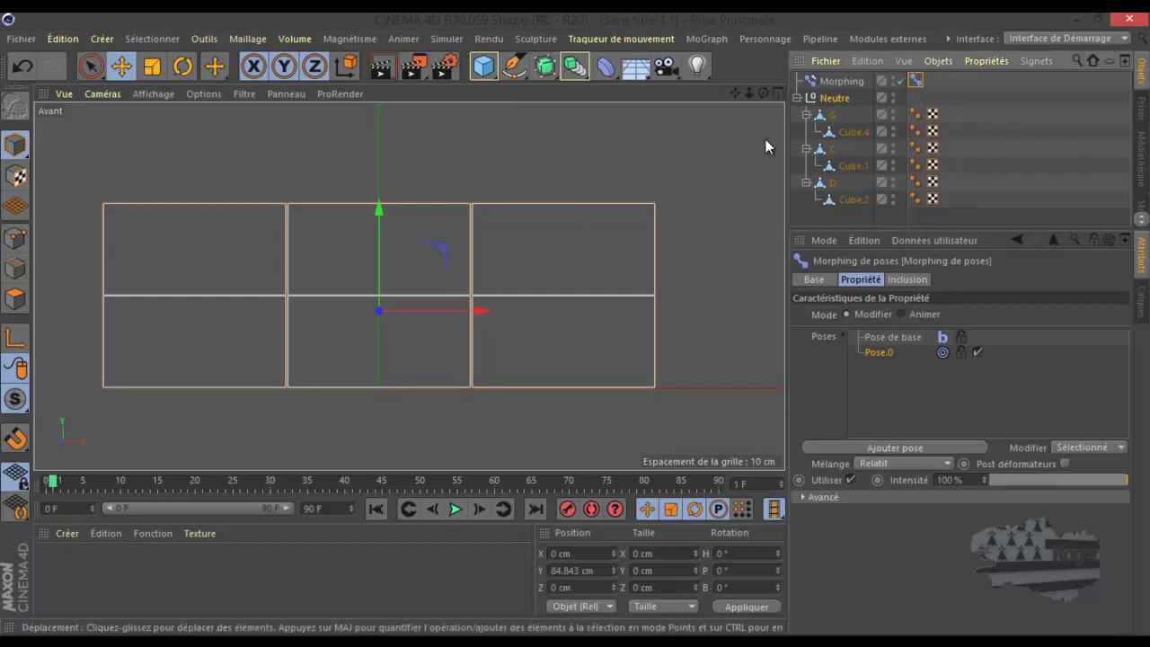
# Shift G's axis about 99.4 cm along X to its inner edge and Cube.4's axis to its lower inner corner
pyautogui.click(833, 115)
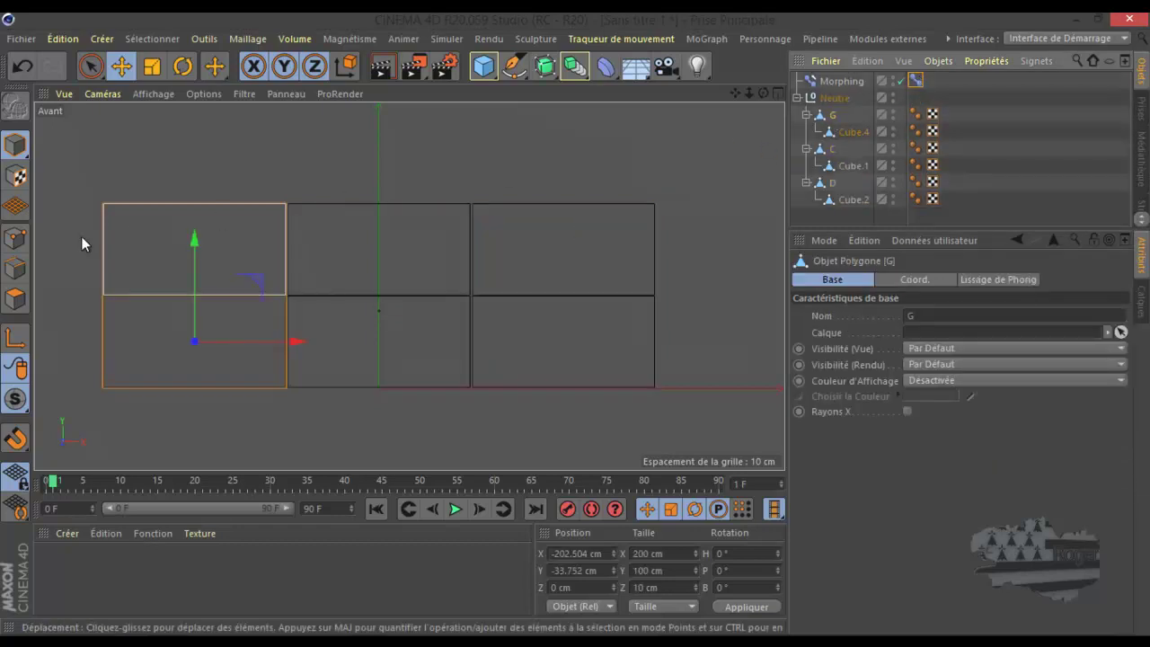
pyautogui.click(14, 338)
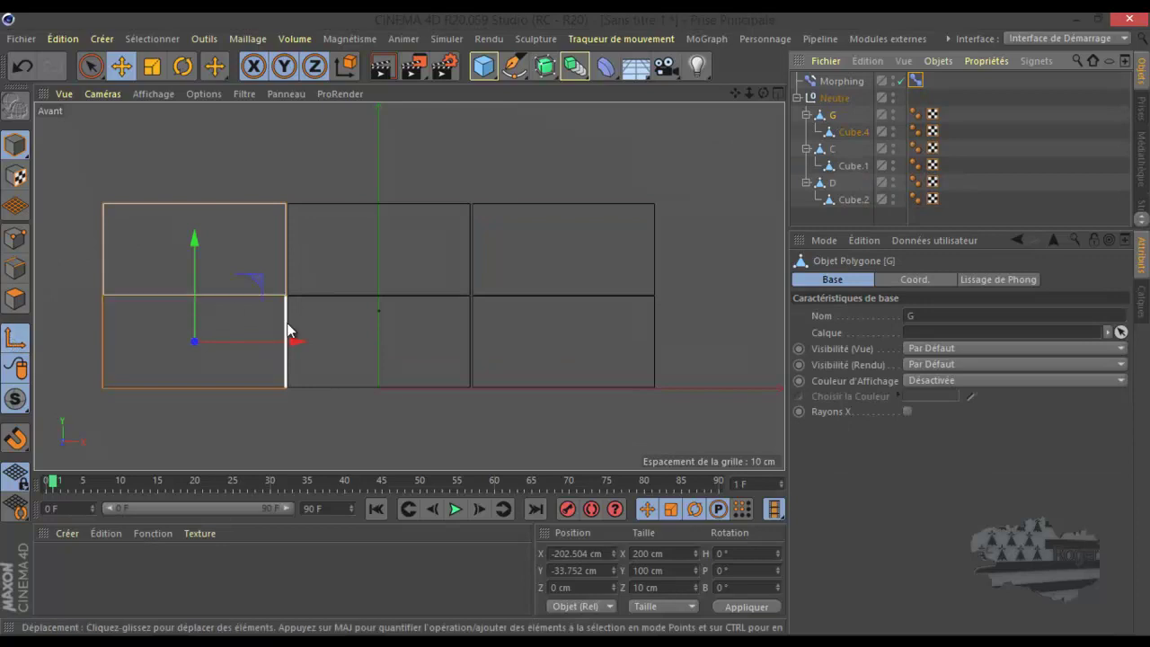
pyautogui.moveTo(297, 343); pyautogui.dragTo(389, 345)
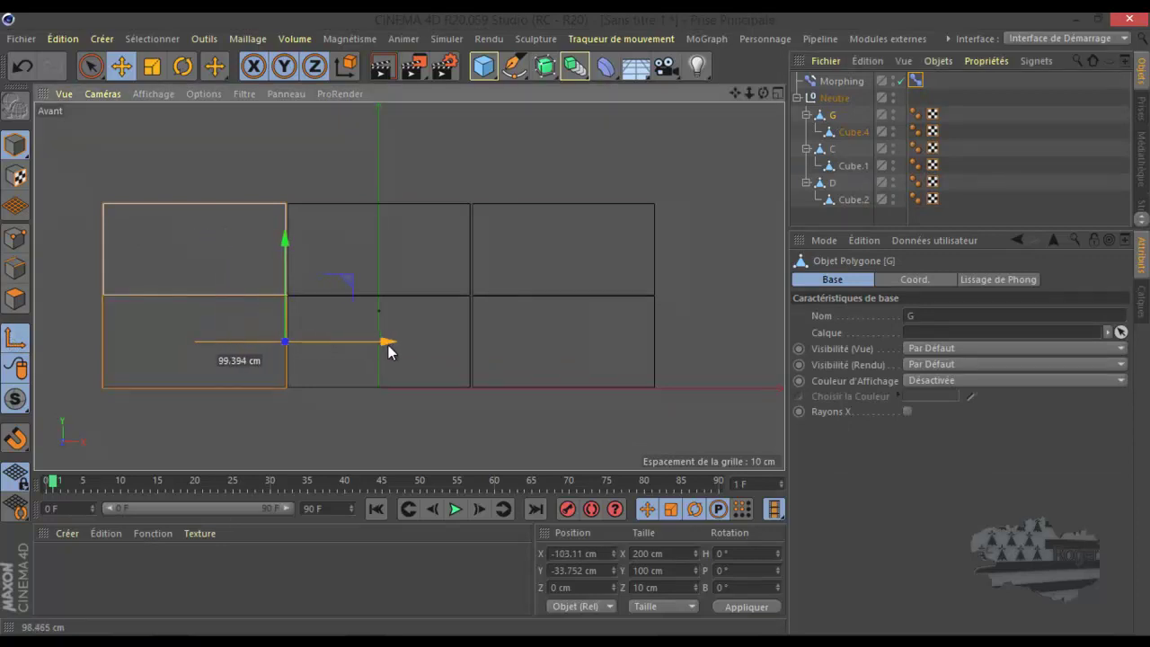
pyautogui.click(854, 131)
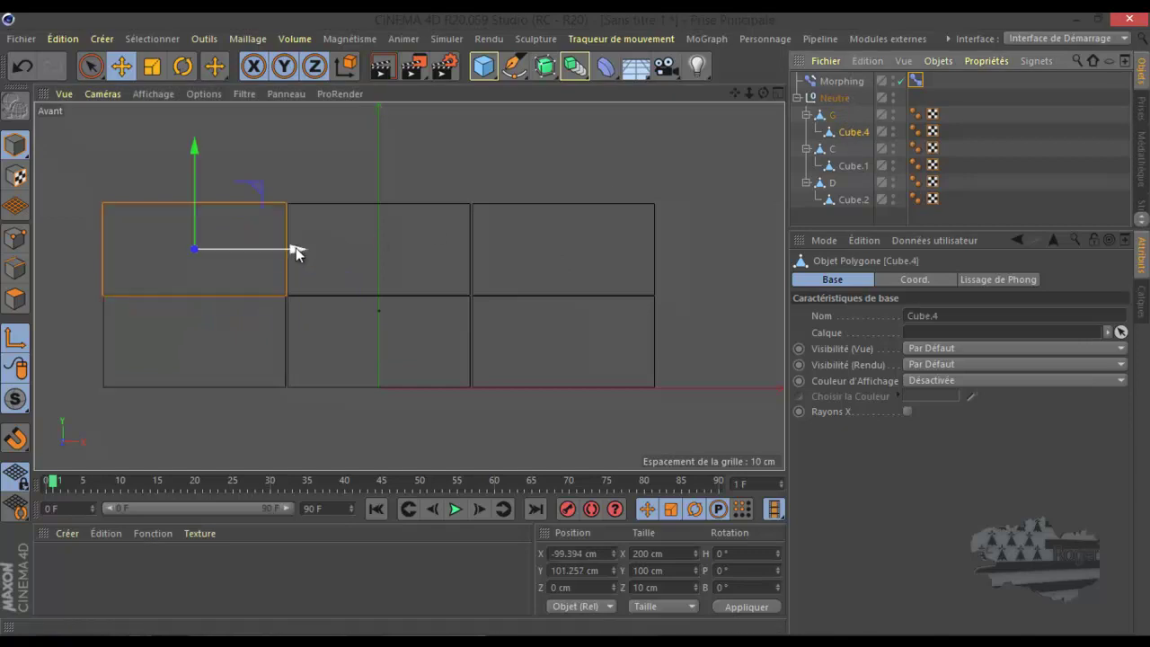
pyautogui.moveTo(253, 185); pyautogui.dragTo(344, 232)
# Lower Cube.1's axis to its bottom edge at about Y 49.2 cm and shift D's axis about 101.3 cm to its inner edge
pyautogui.click(831, 150)
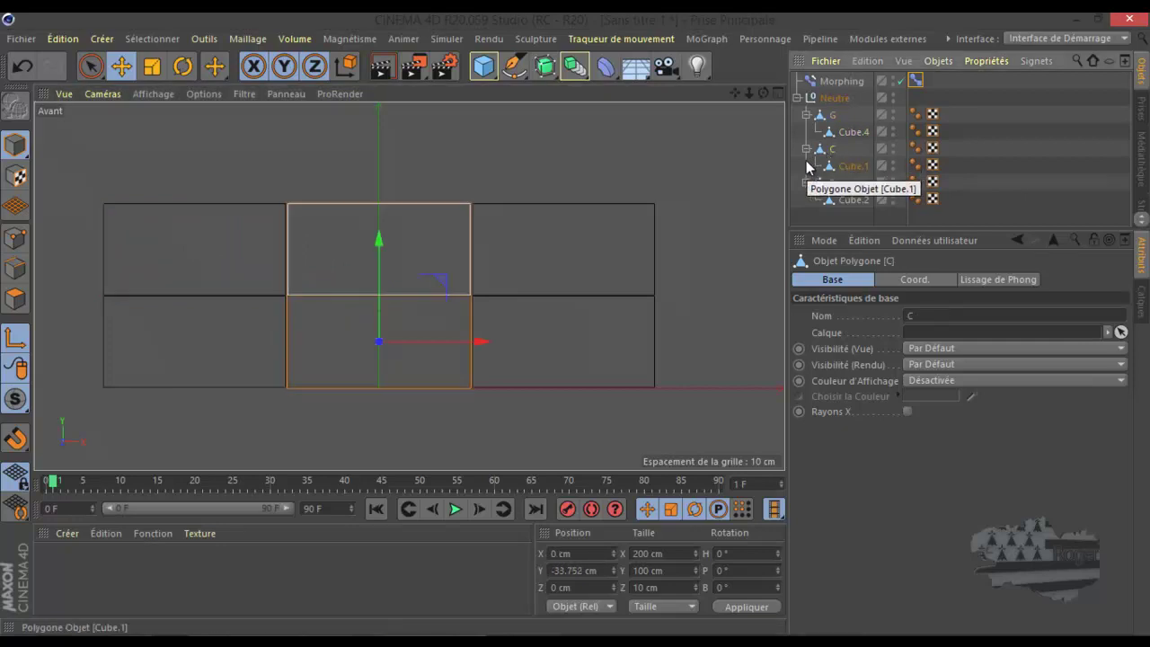
pyautogui.click(845, 166)
pyautogui.moveTo(381, 150); pyautogui.dragTo(379, 197)
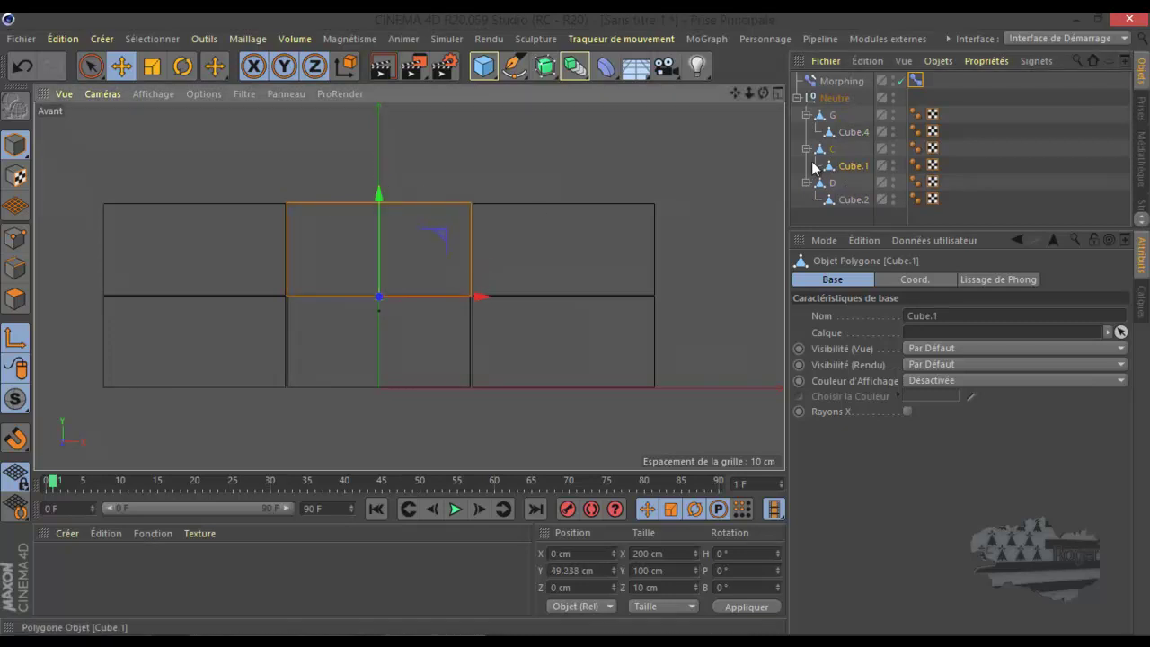
pyautogui.click(646, 215)
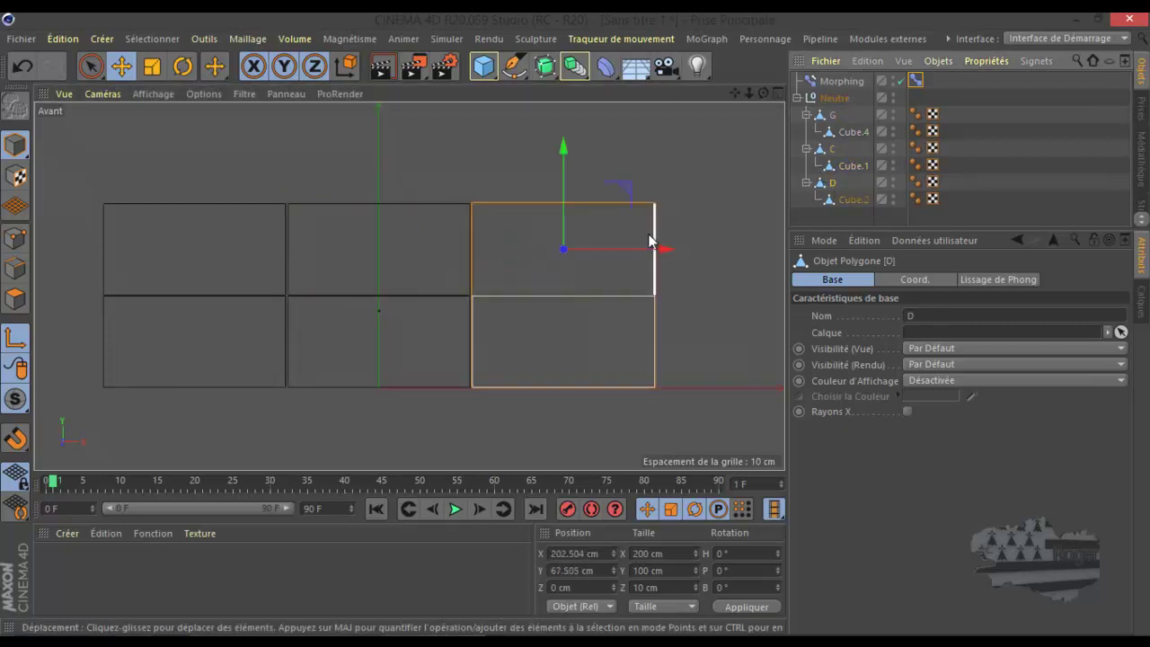
pyautogui.moveTo(662, 249); pyautogui.dragTo(581, 265)
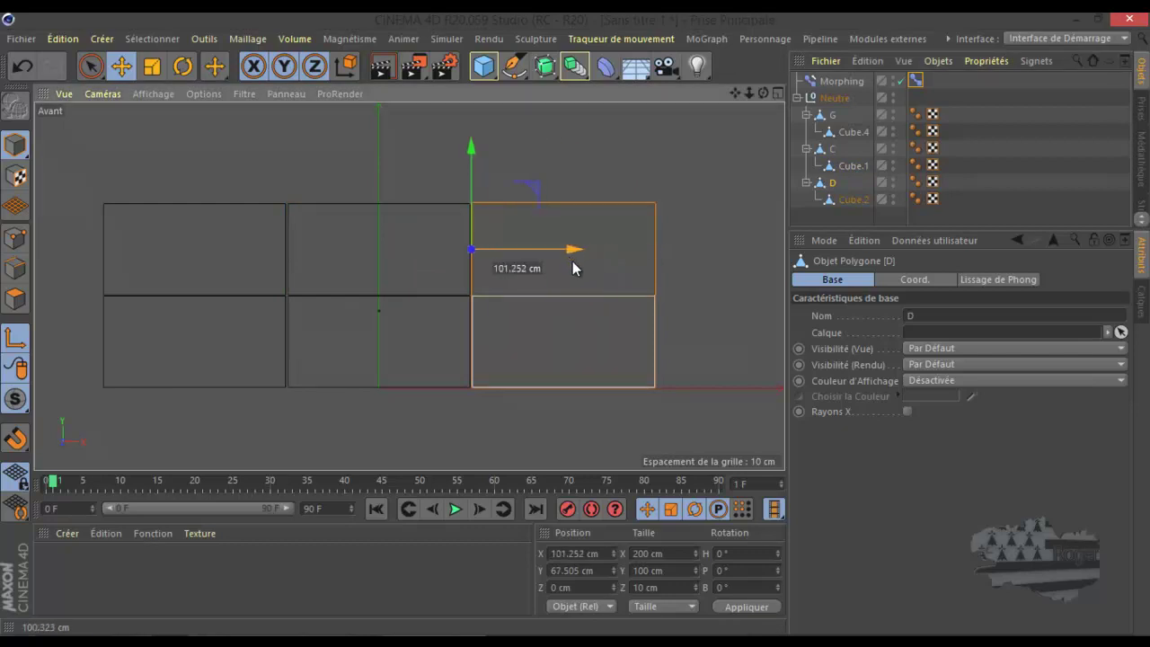
# Examine the axis position and parent-child order of each cube in the G, C and D pairs, including in the perspective view
pyautogui.click(846, 200)
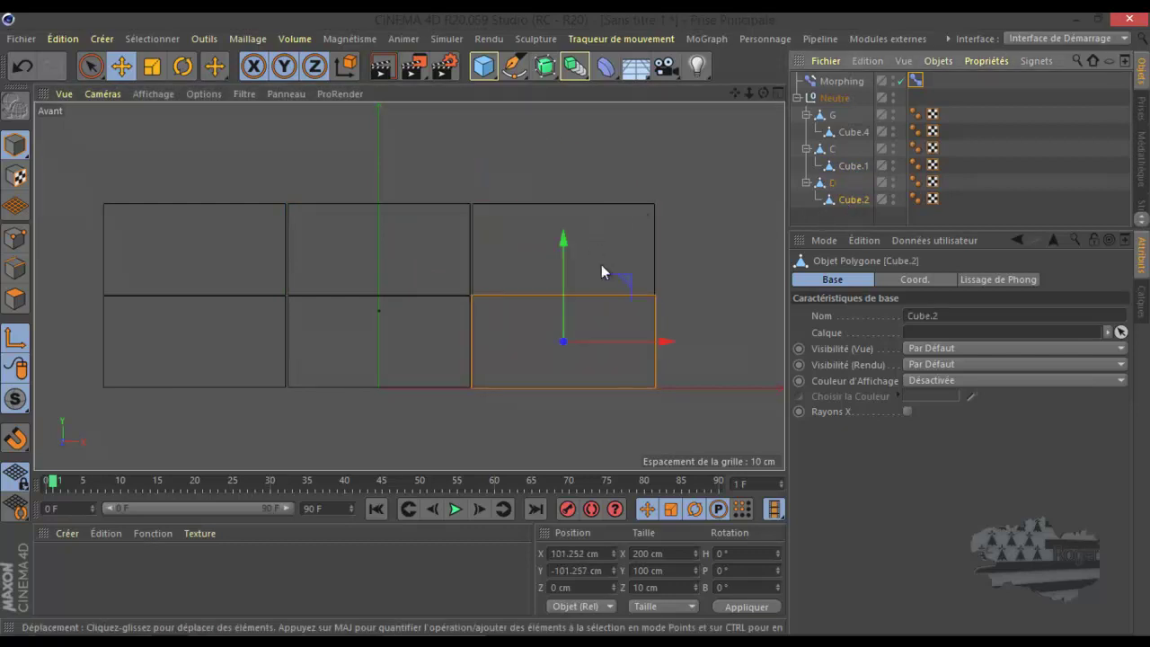
pyautogui.click(834, 184)
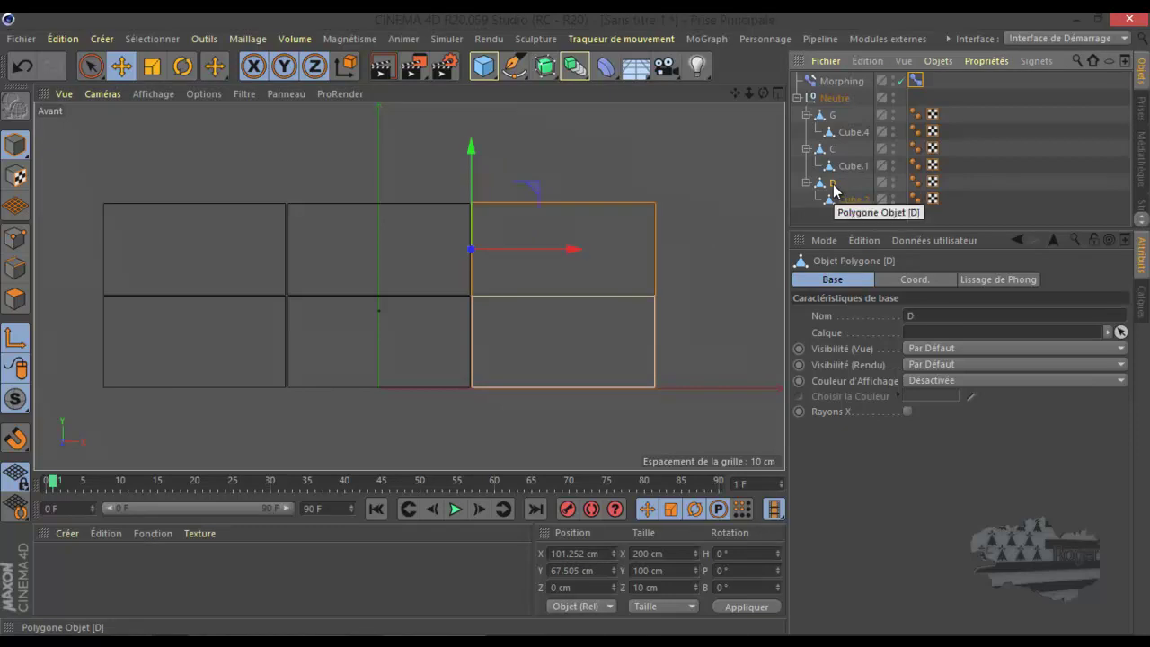
pyautogui.click(833, 150)
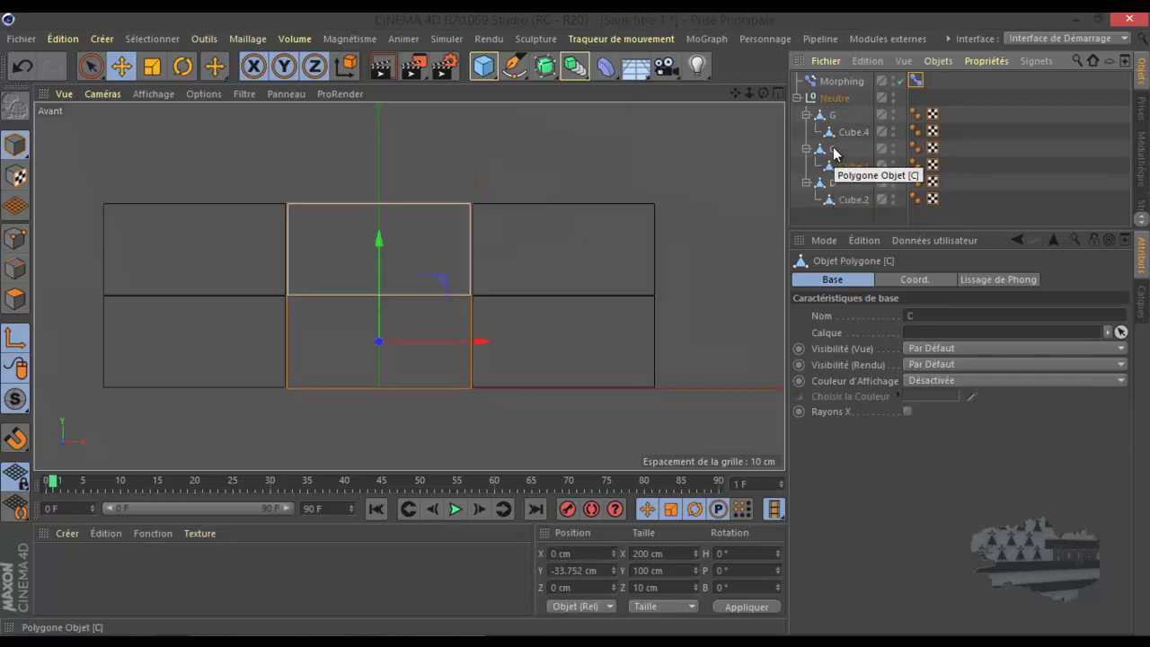
pyautogui.click(853, 167)
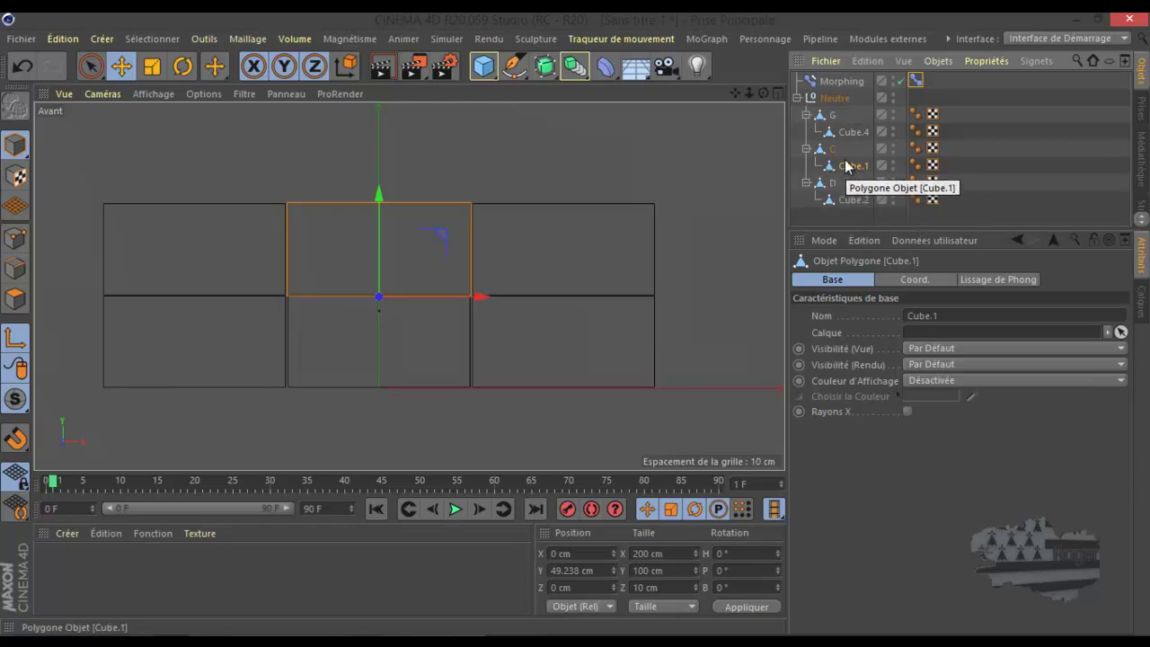
pyautogui.middleClick(551, 172)
pyautogui.middleClick(294, 227)
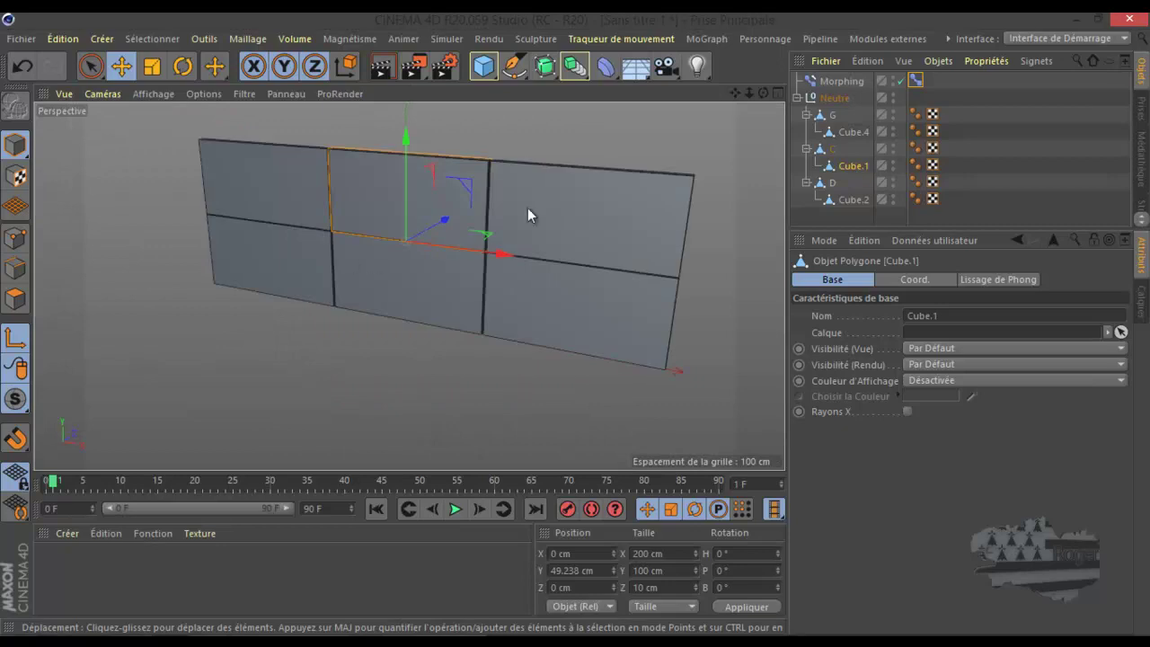
pyautogui.click(832, 116)
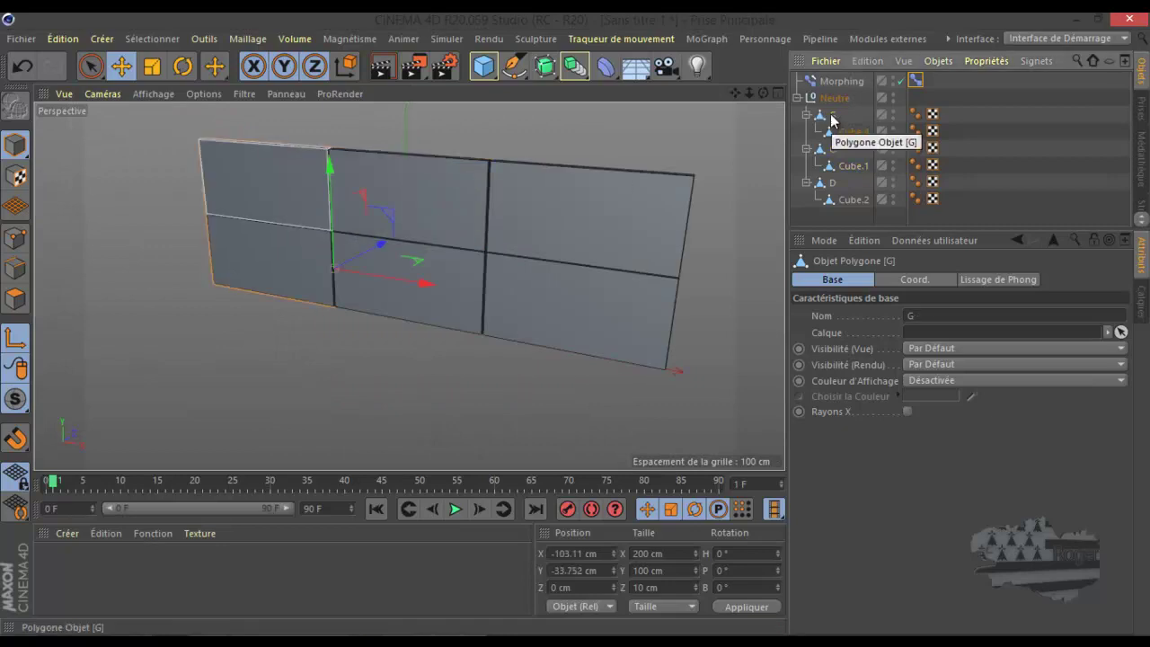
pyautogui.scroll(5, 242, 260)
pyautogui.scroll(-5, 243, 260)
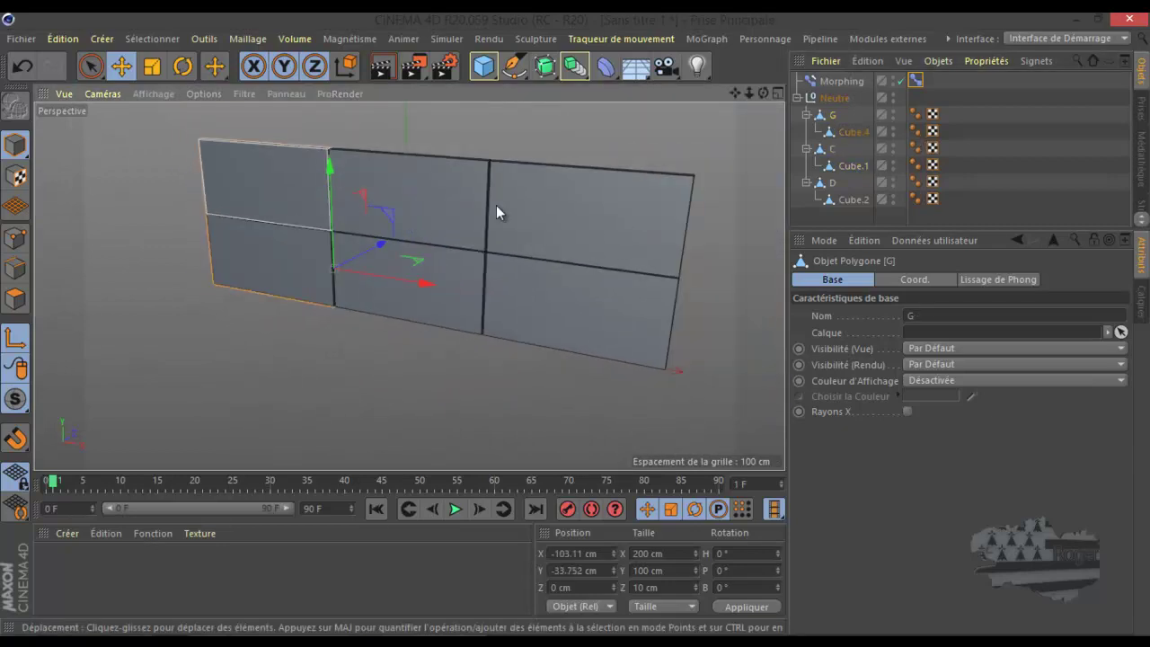
pyautogui.click(848, 133)
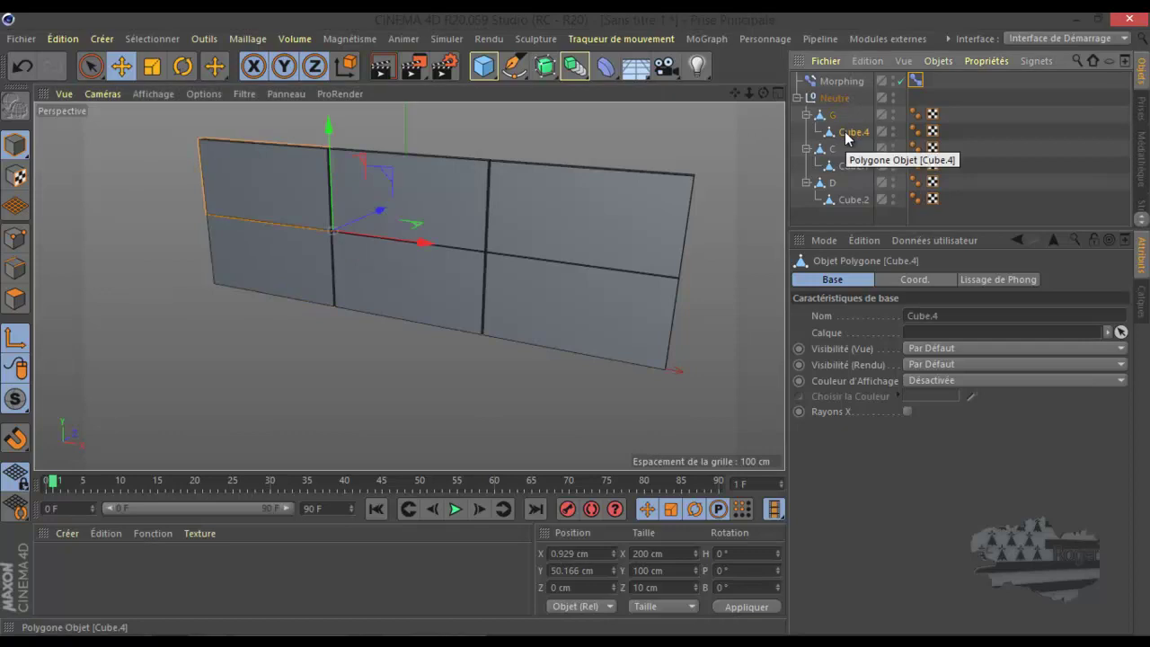
pyautogui.click(839, 150)
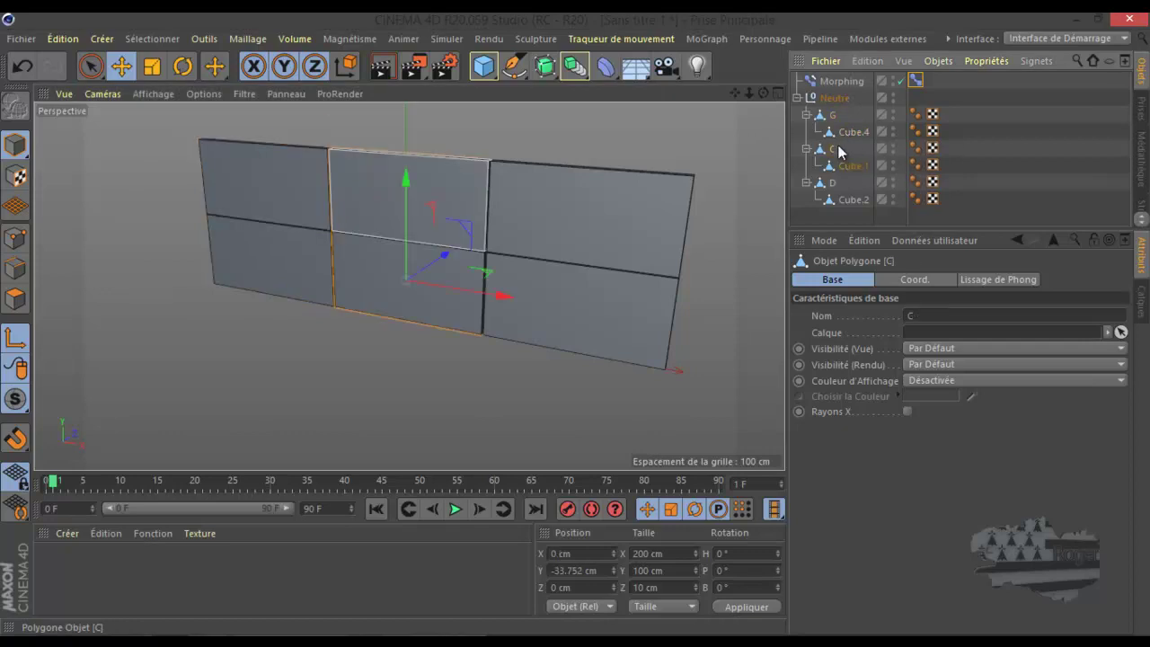
pyautogui.click(839, 168)
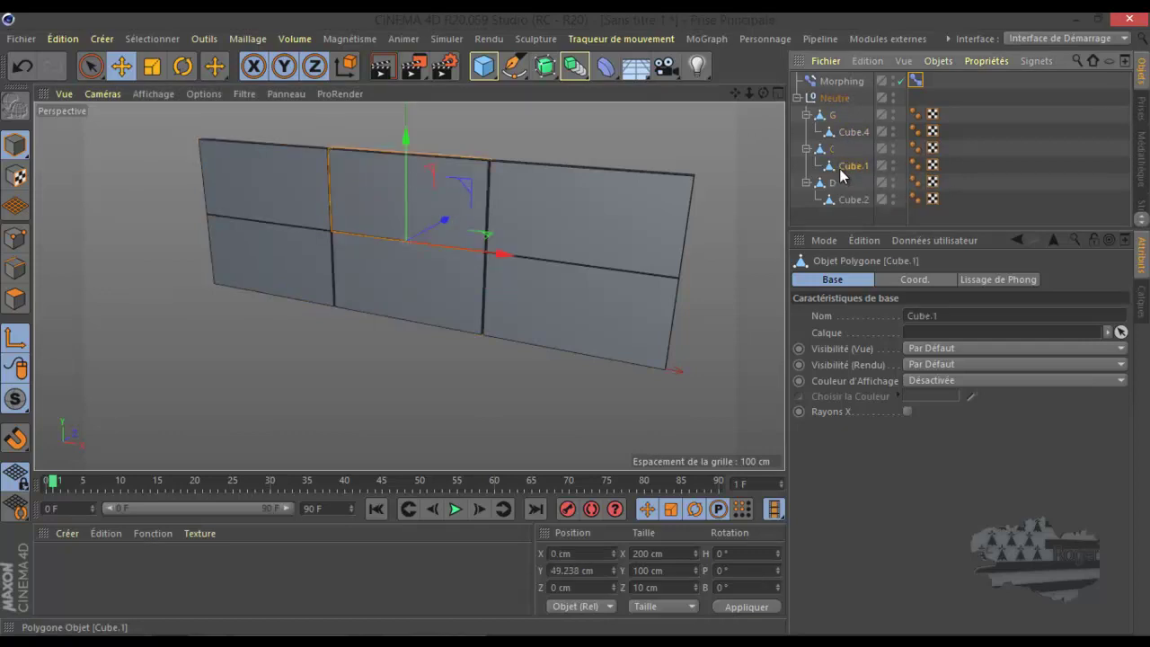
pyautogui.click(849, 185)
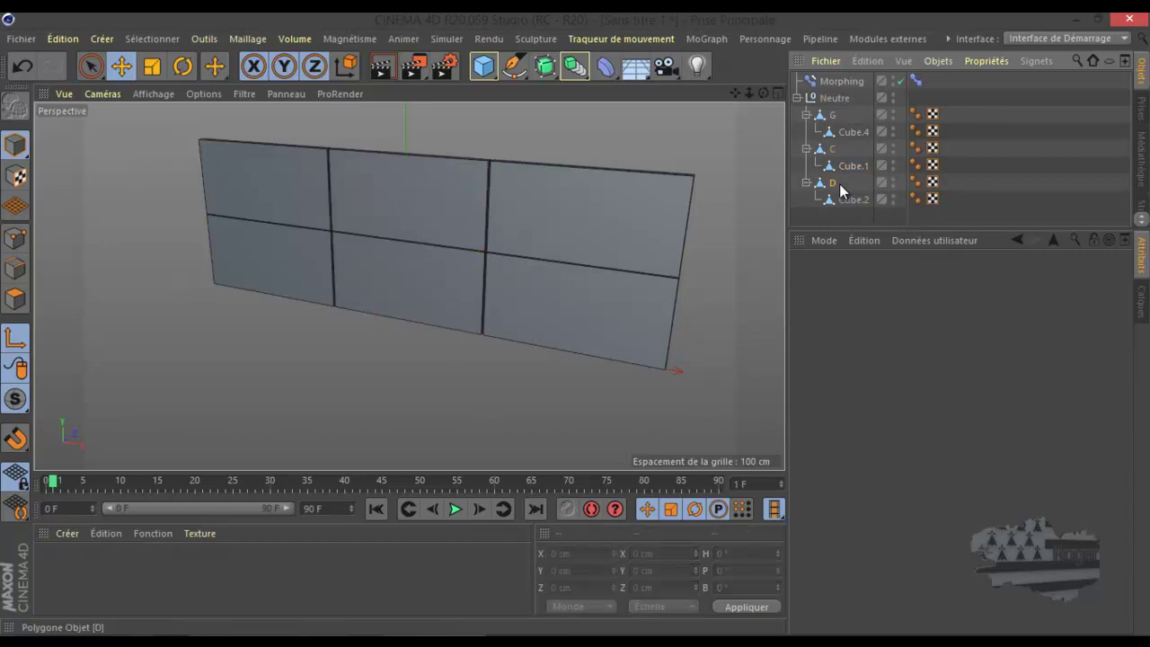
pyautogui.click(840, 183)
pyautogui.click(844, 199)
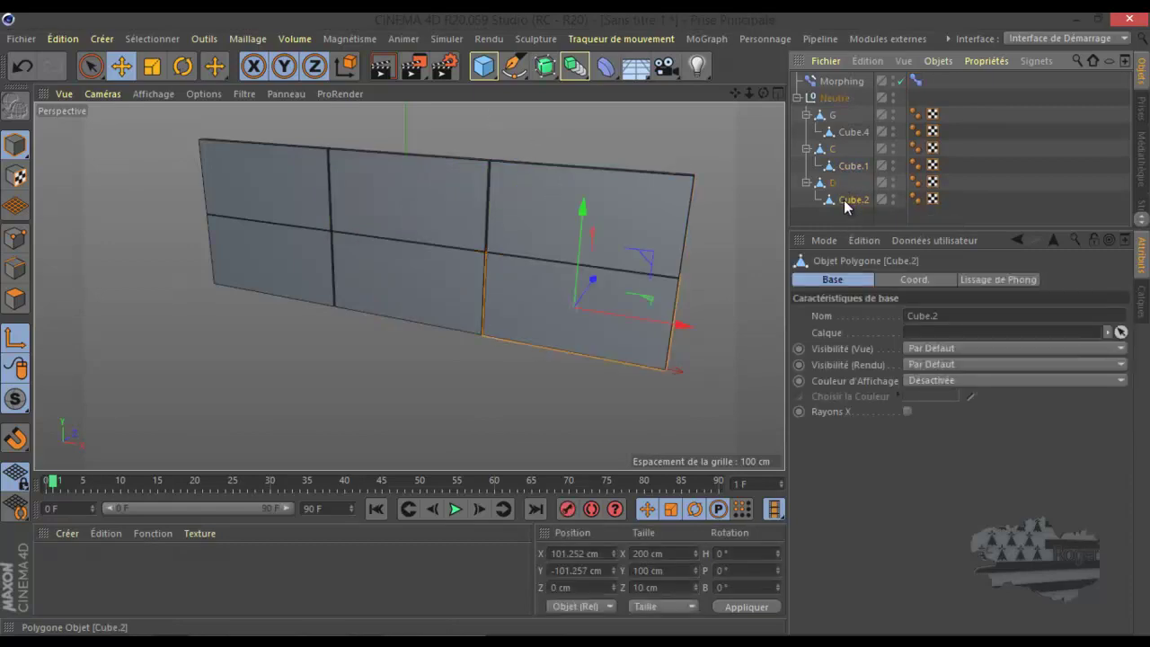
# Make Cube.2 the parent of D and shift Cube.2's axis to its inner edge at about X 101.3 cm in the front view
pyautogui.moveTo(845, 201)
pyautogui.mouseDown()
pyautogui.moveTo(831, 178)
pyautogui.moveTo(844, 186)
pyautogui.mouseUp()
pyautogui.middleClick(661, 247)
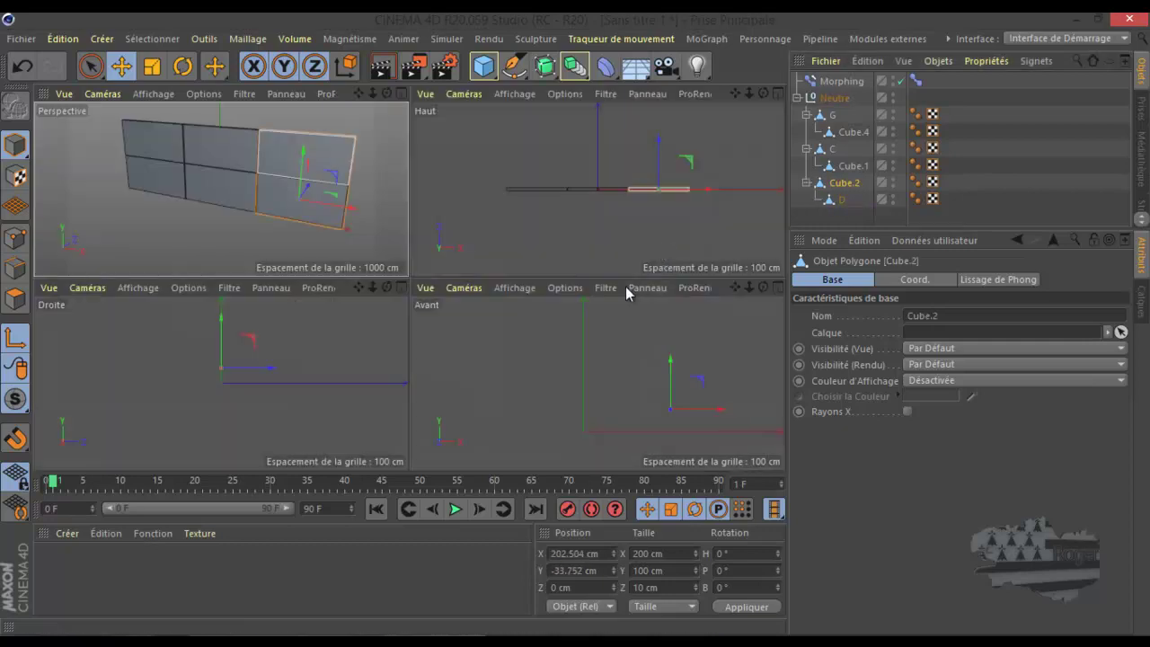
pyautogui.middleClick(618, 341)
pyautogui.moveTo(663, 339); pyautogui.dragTo(575, 355)
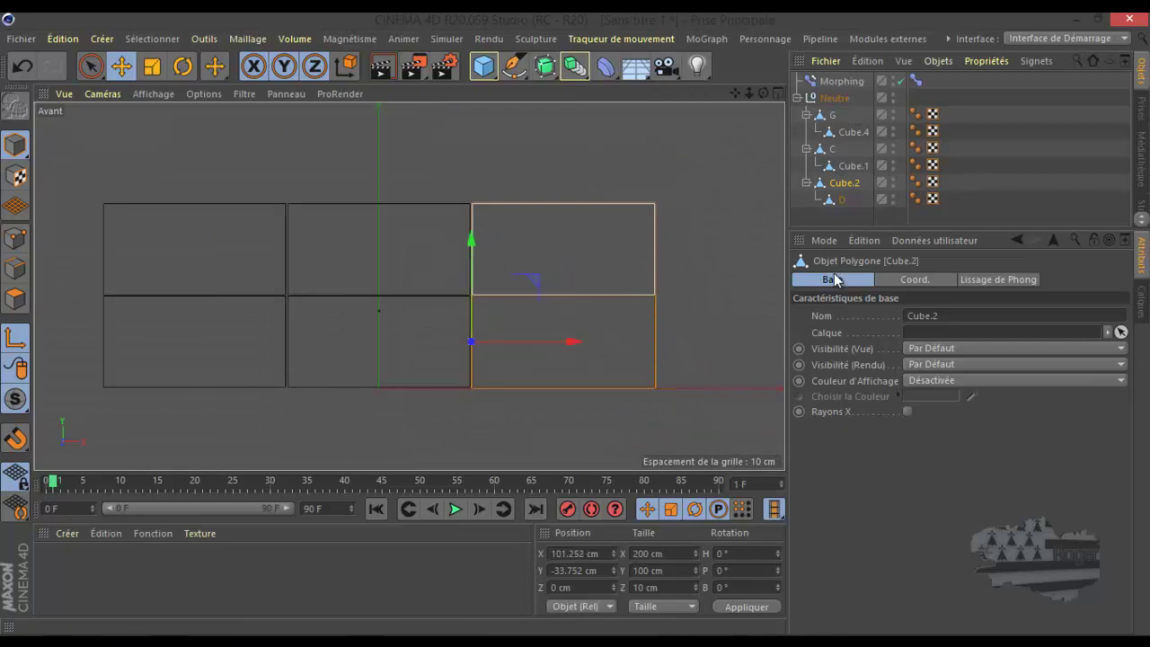
# Lower D's axis to its bottom inner corner at about Y 51.3 cm and finish axis editing
pyautogui.click(842, 200)
pyautogui.moveTo(471, 148); pyautogui.dragTo(465, 190)
pyautogui.click(15, 338)
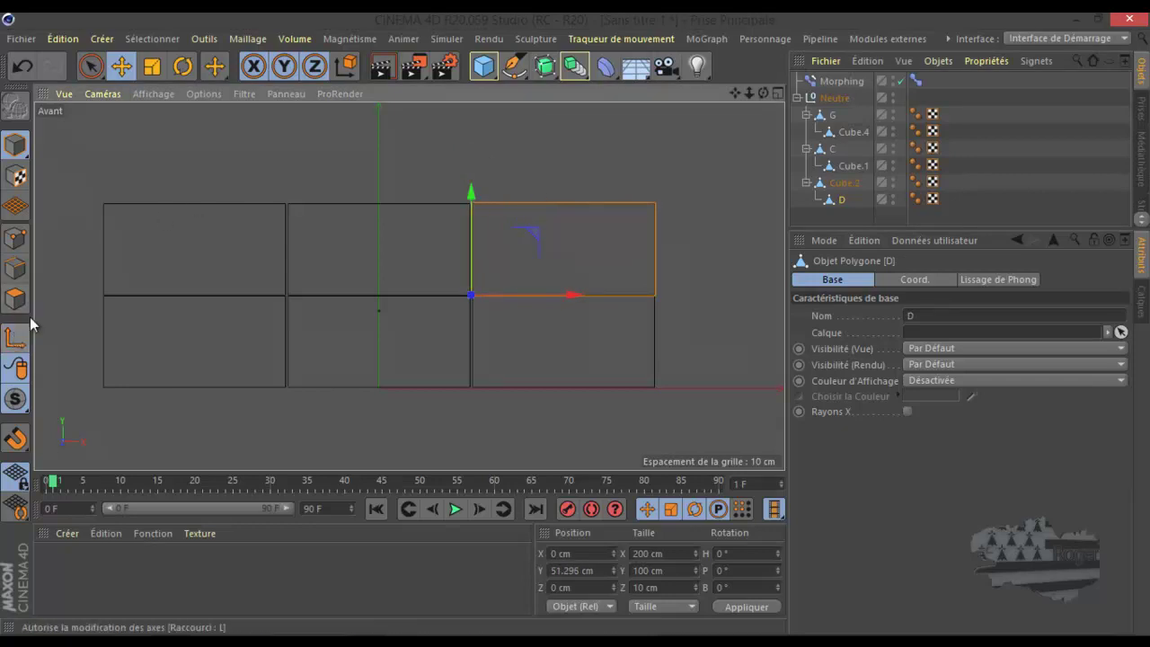
# Return to the perspective view and move the pose morph tag from the Morphing deformer to the Neutre group
pyautogui.middleClick(256, 229)
pyautogui.middleClick(302, 222)
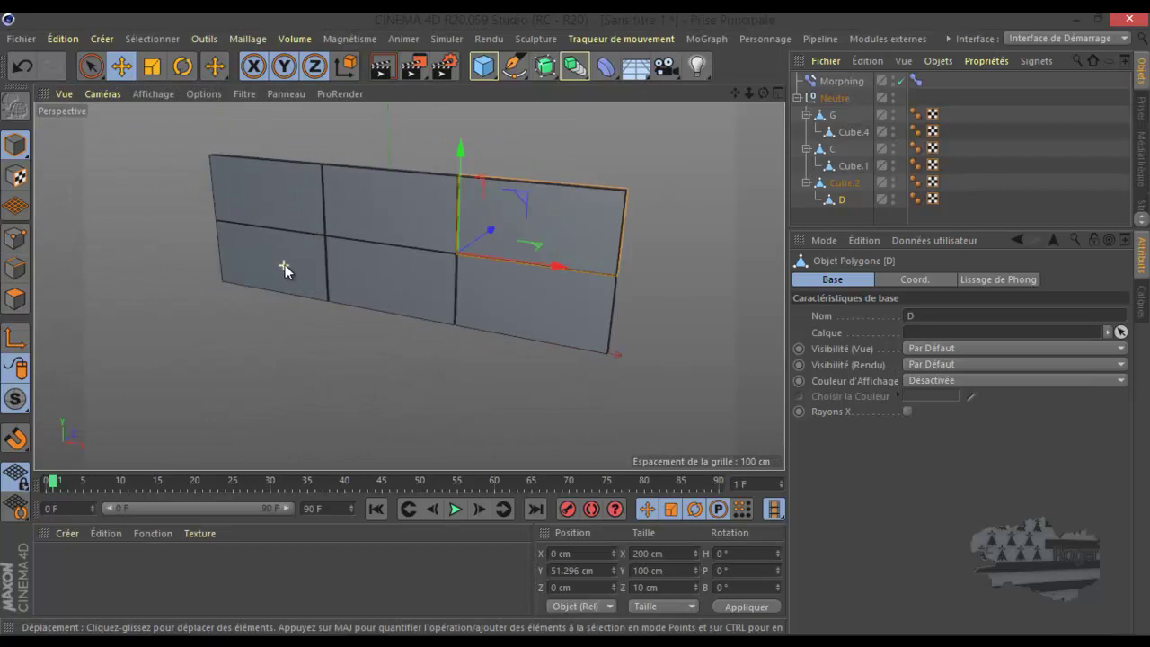
pyautogui.moveTo(917, 81); pyautogui.dragTo(921, 98)
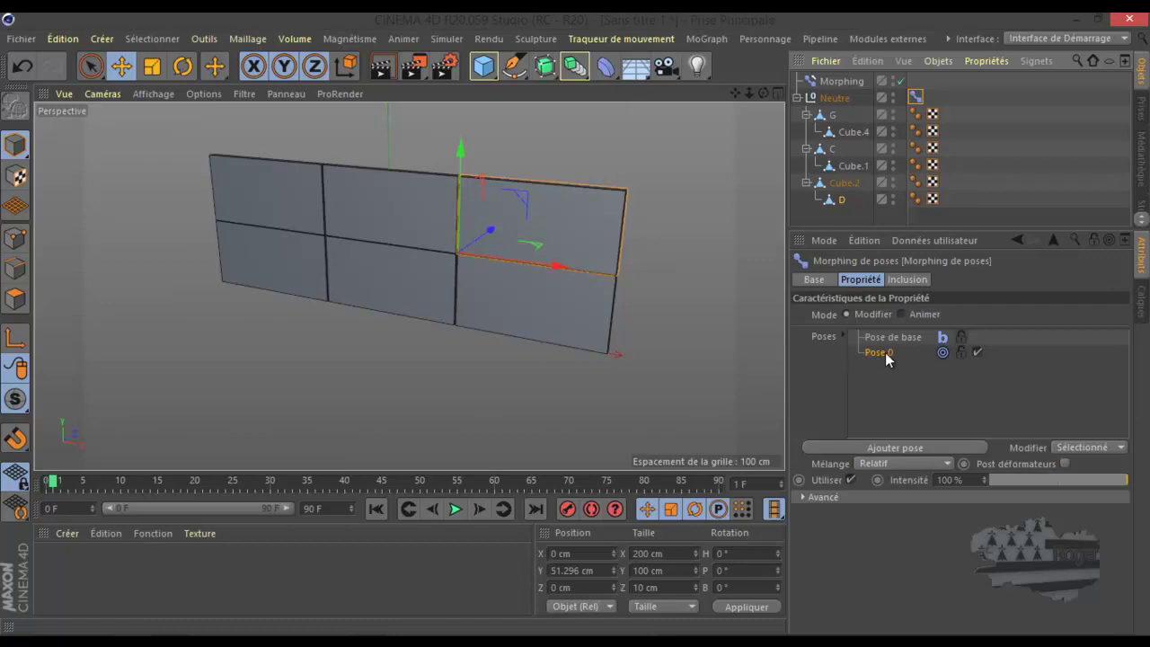
pyautogui.press('Delete')
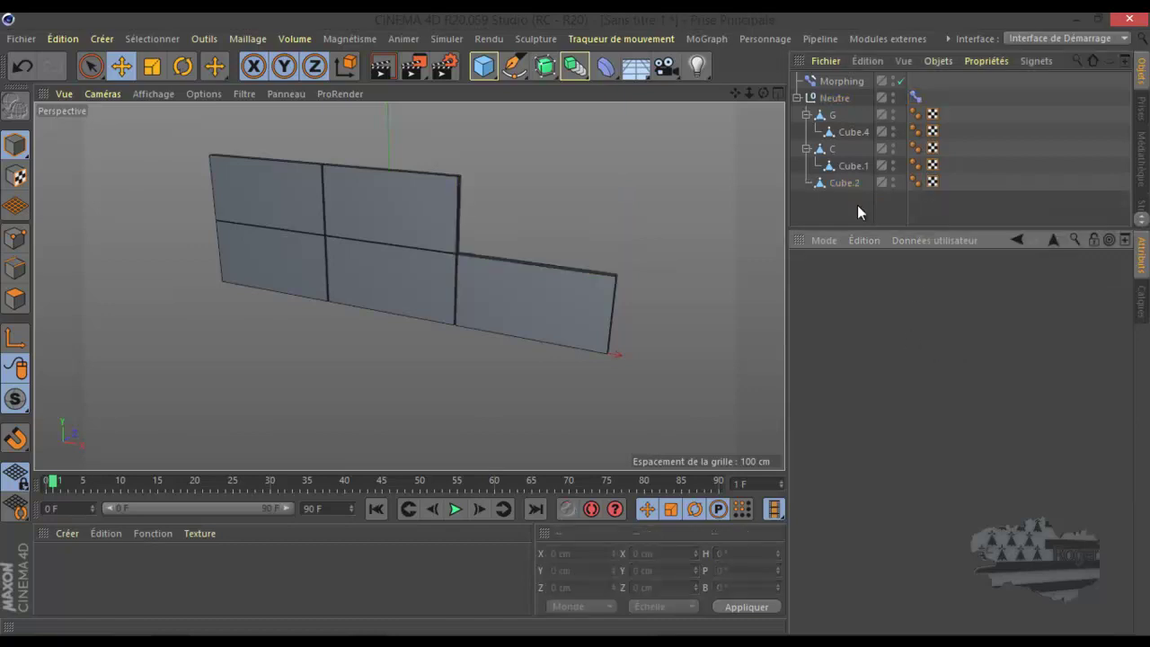
pyautogui.click(22, 65)
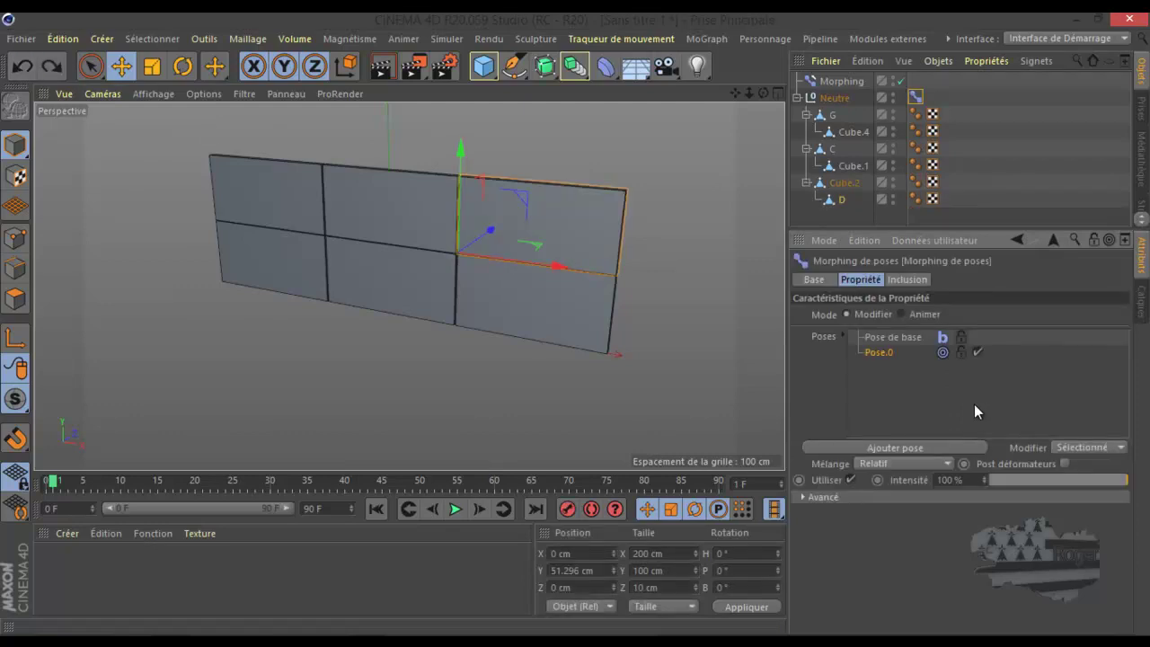
# Add Pose.1 to the pose morph tag on Neutre and rotate G around its vertical axis to a heading of about 69°
pyautogui.click(839, 216)
pyautogui.click(918, 98)
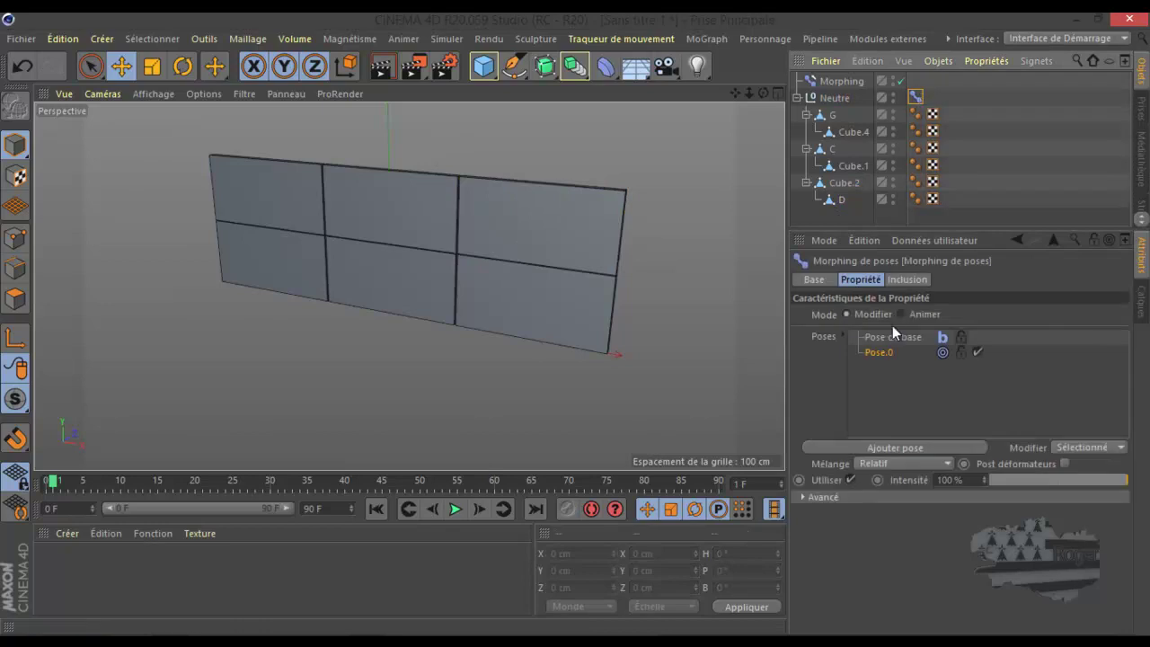
pyautogui.click(893, 446)
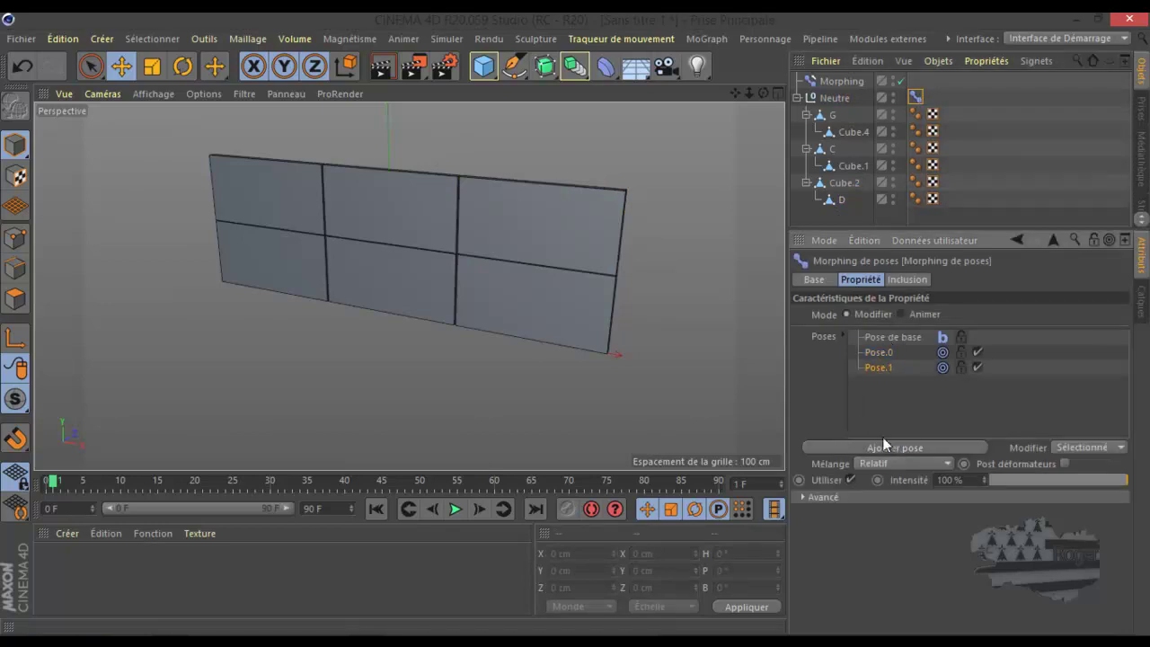
pyautogui.click(833, 115)
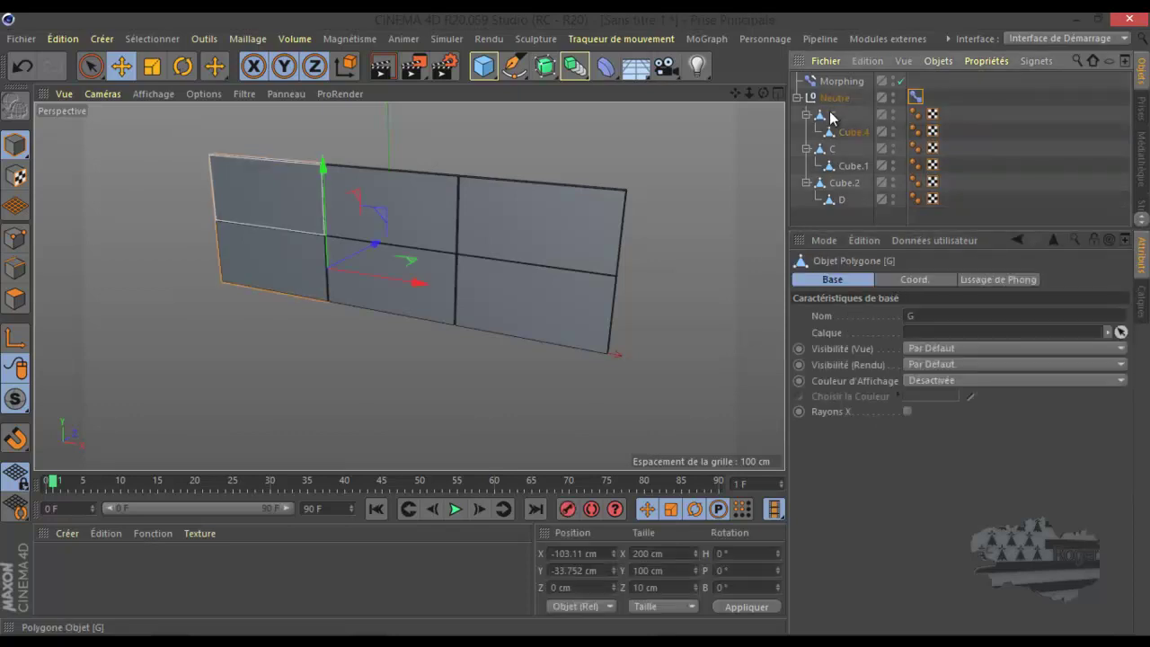
pyautogui.click(187, 64)
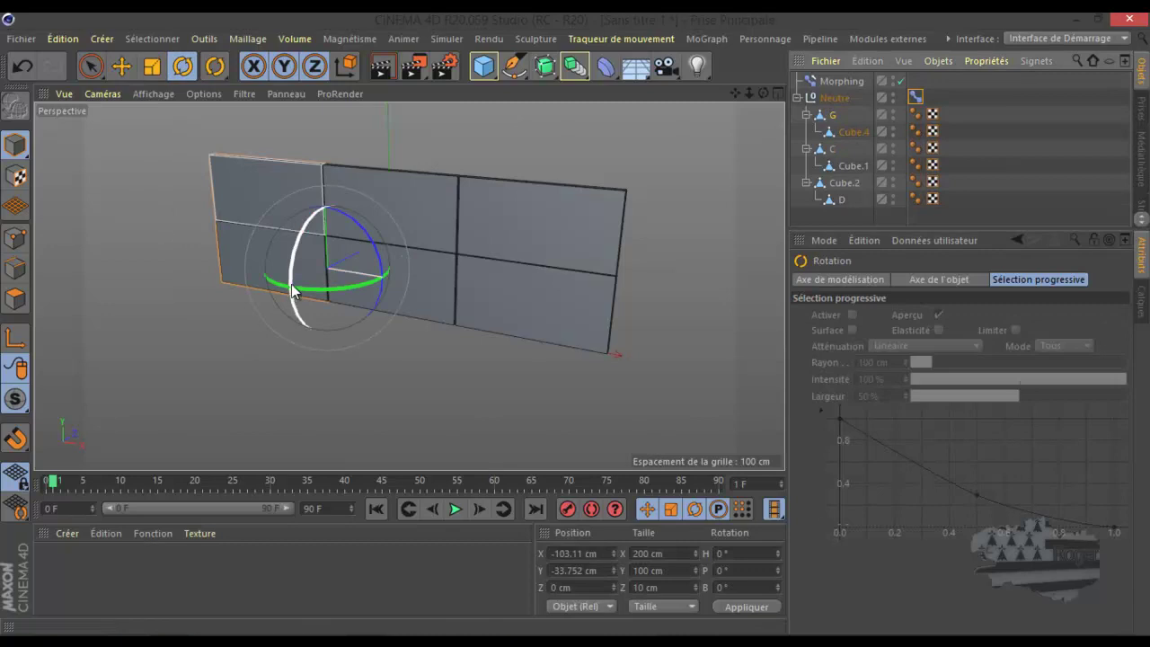
pyautogui.moveTo(307, 286); pyautogui.dragTo(420, 287)
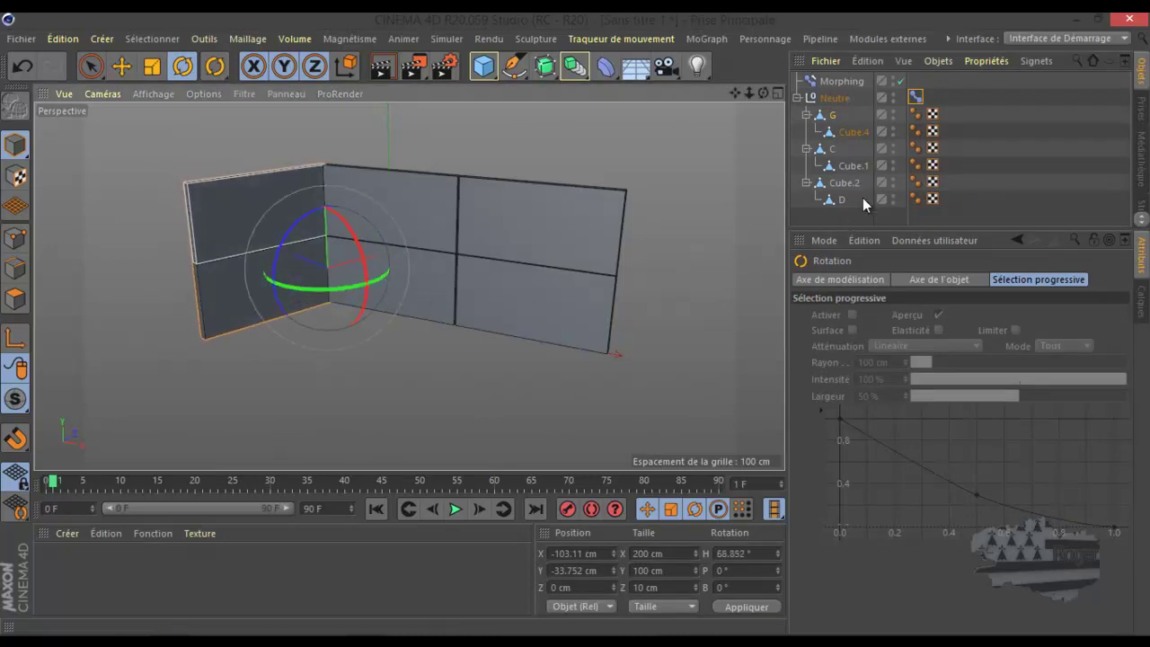
# Add Pose.2 to the pose morph tag and tilt Cube.4 around its lower edge to a pitch of about 76°
pyautogui.click(916, 97)
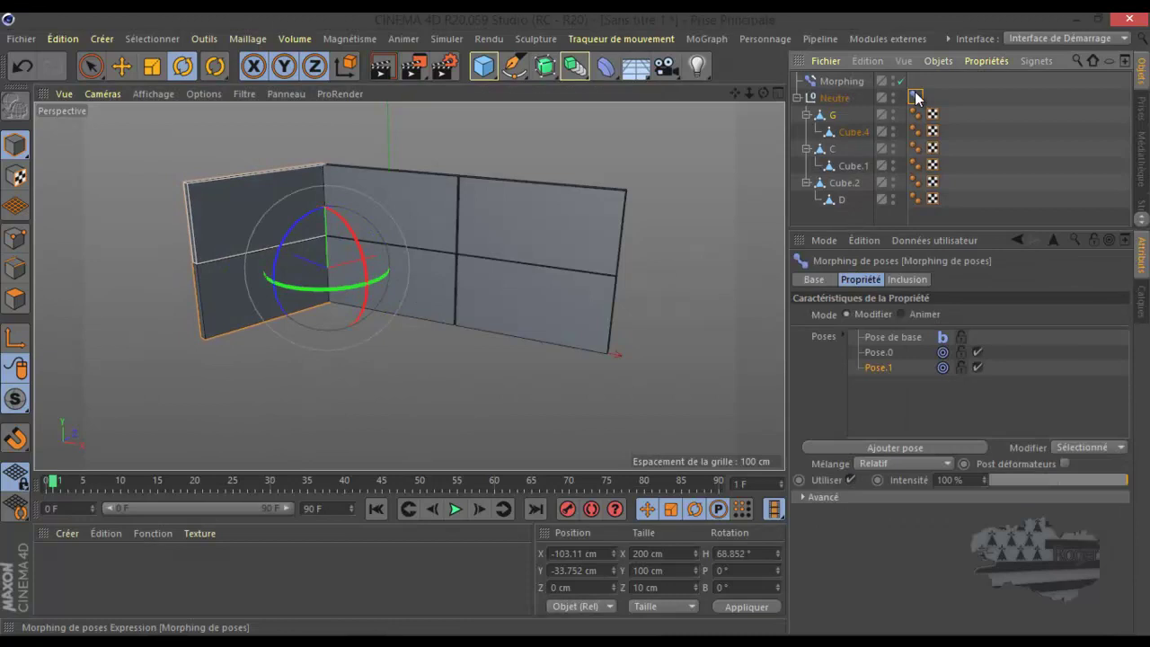
pyautogui.click(893, 447)
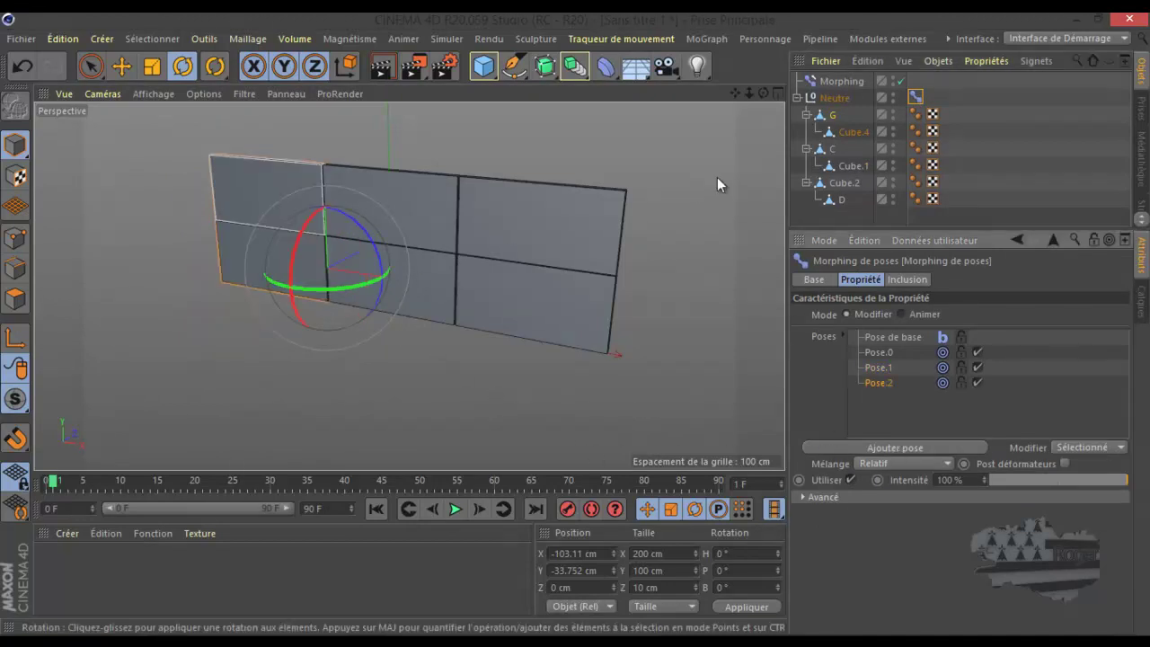
pyautogui.click(853, 132)
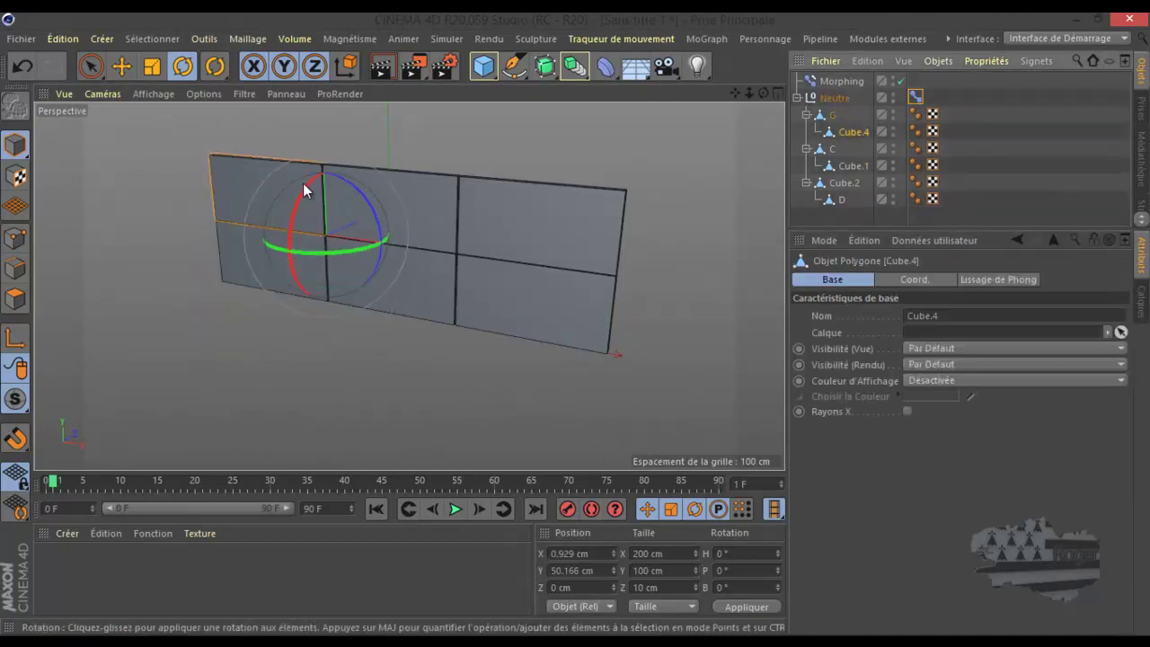
pyautogui.moveTo(307, 192); pyautogui.dragTo(306, 276)
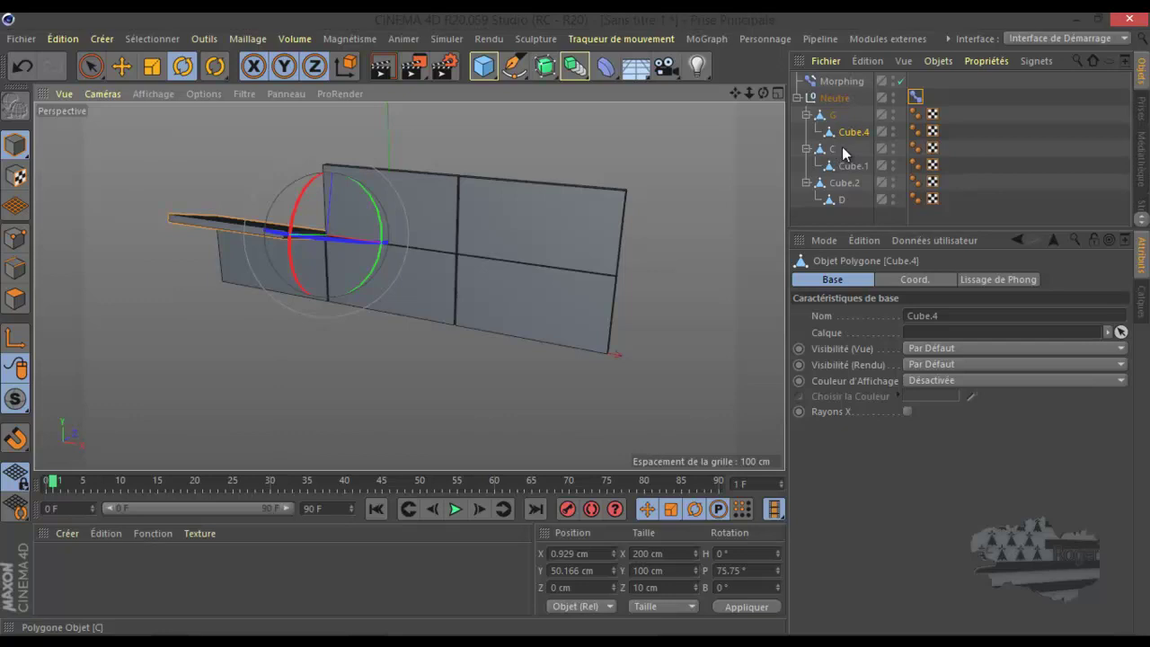
# Add Pose.3 to the pose morph tag and tilt Cube.2 together with D to a pitch of about 54°
pyautogui.click(915, 96)
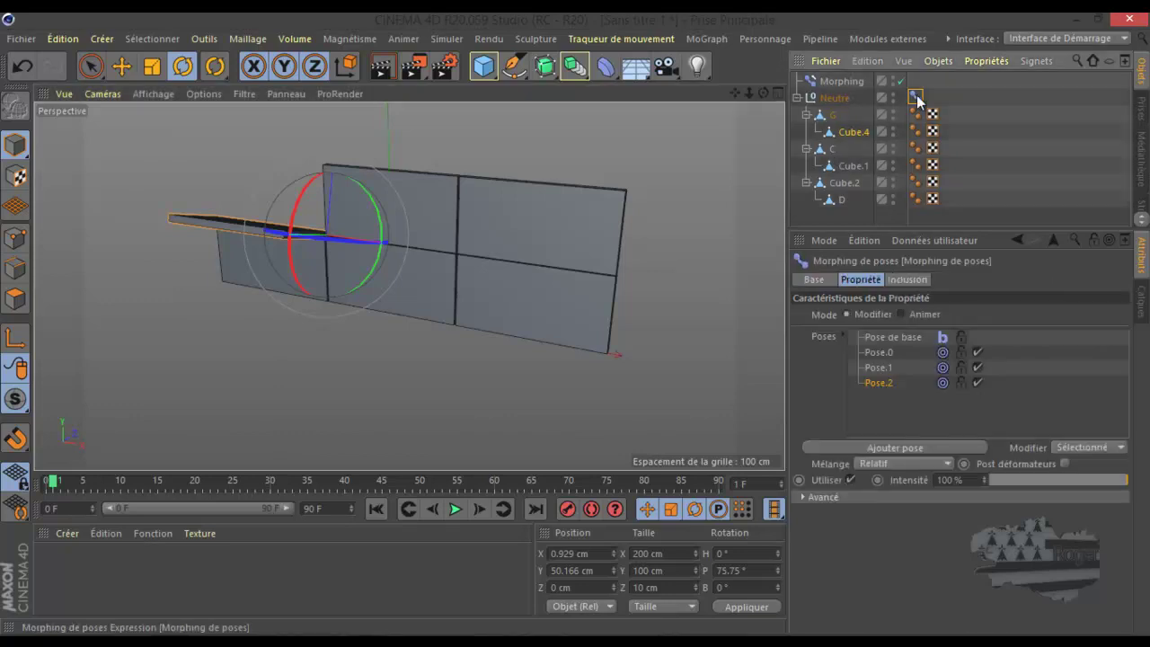
pyautogui.click(879, 447)
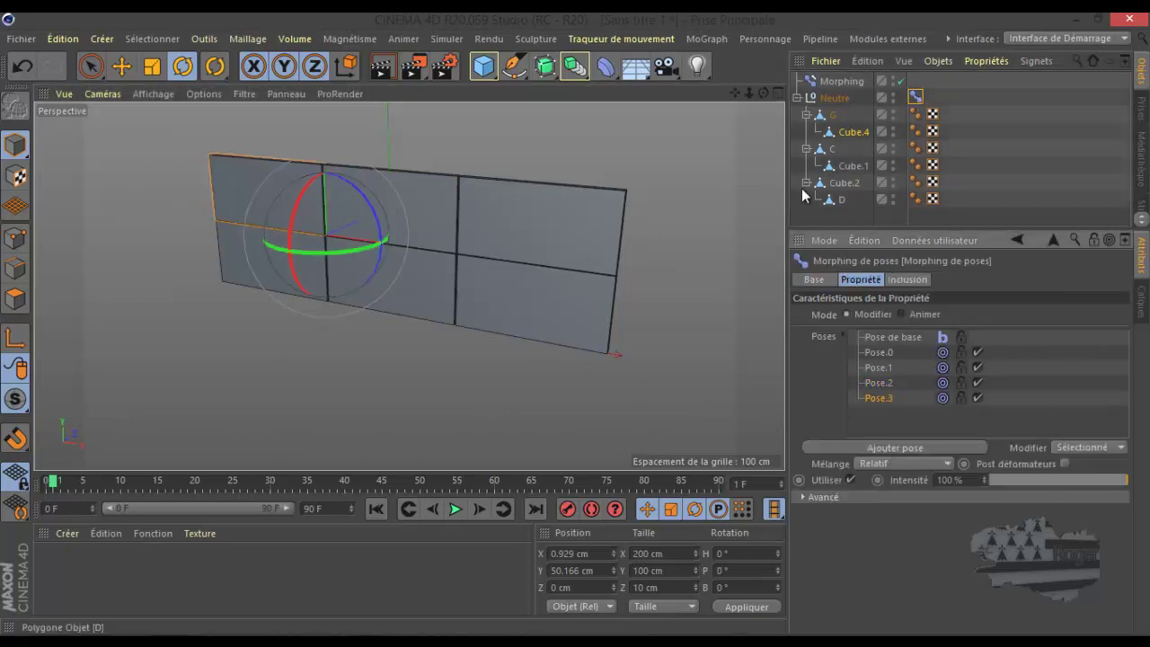
pyautogui.click(849, 181)
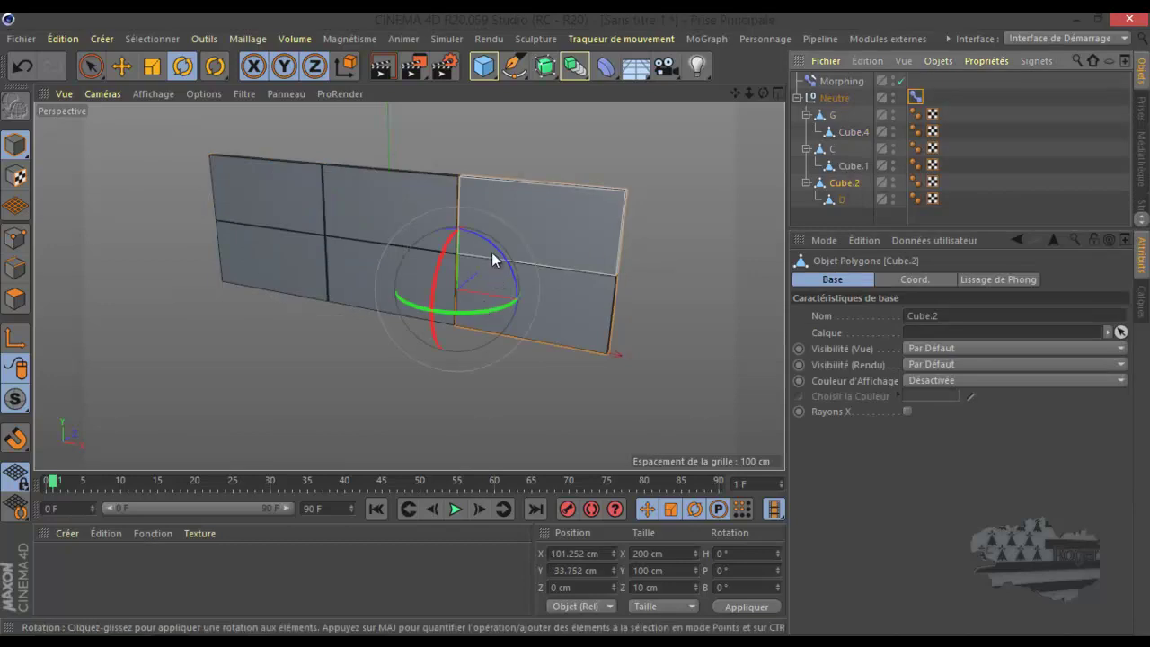
pyautogui.moveTo(436, 265); pyautogui.dragTo(418, 344)
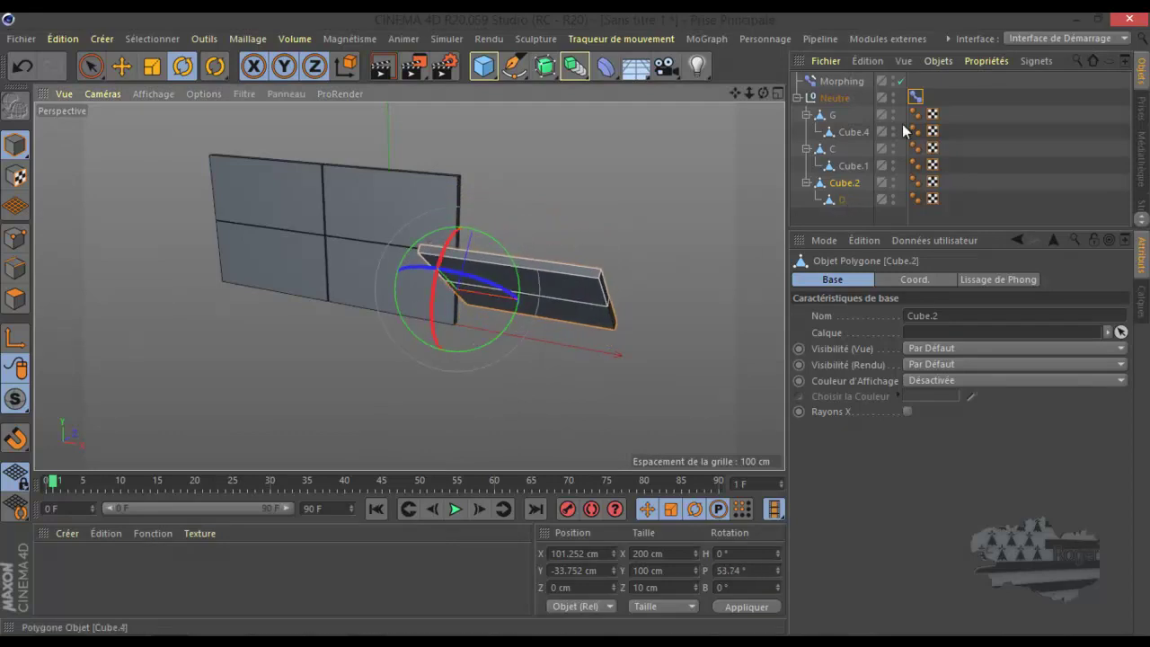
# Add Pose.4 to the pose morph tag and rotate D around its inner edge to a heading of about -63°
pyautogui.click(916, 182)
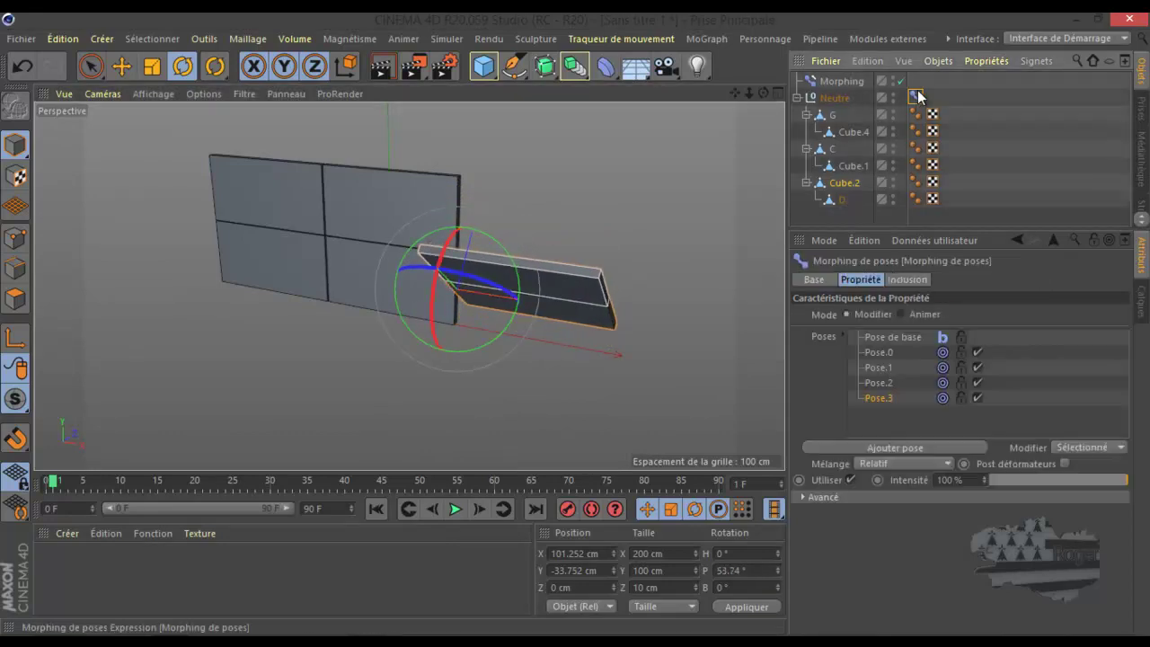
pyautogui.click(893, 448)
pyautogui.click(842, 198)
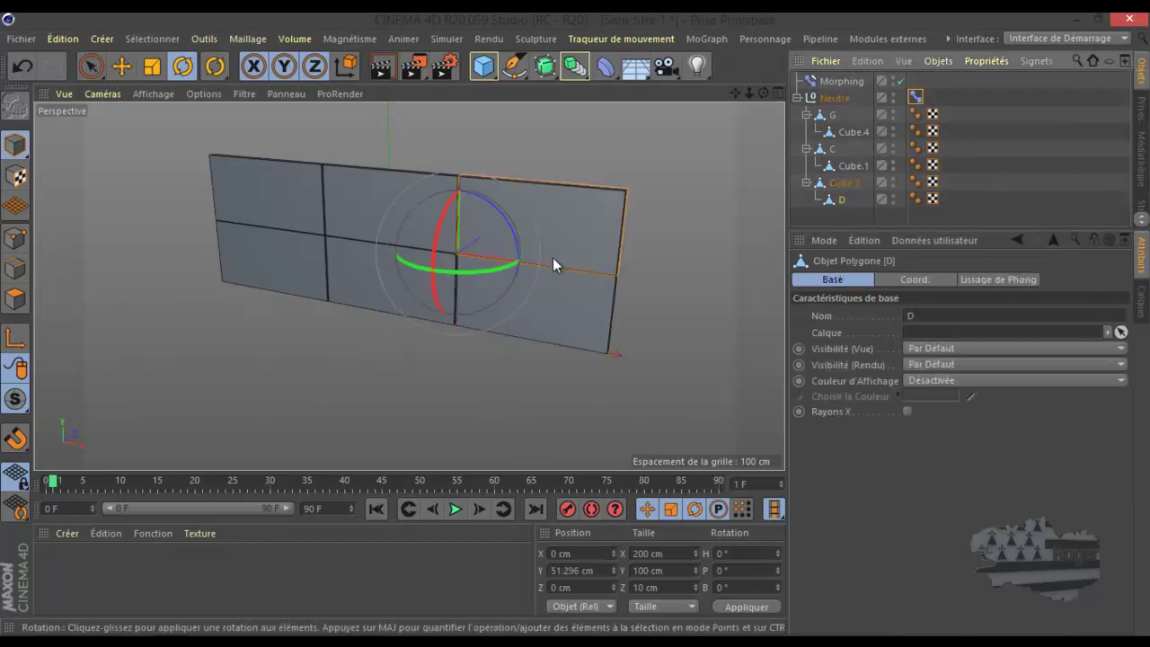
pyautogui.moveTo(503, 269); pyautogui.dragTo(420, 281)
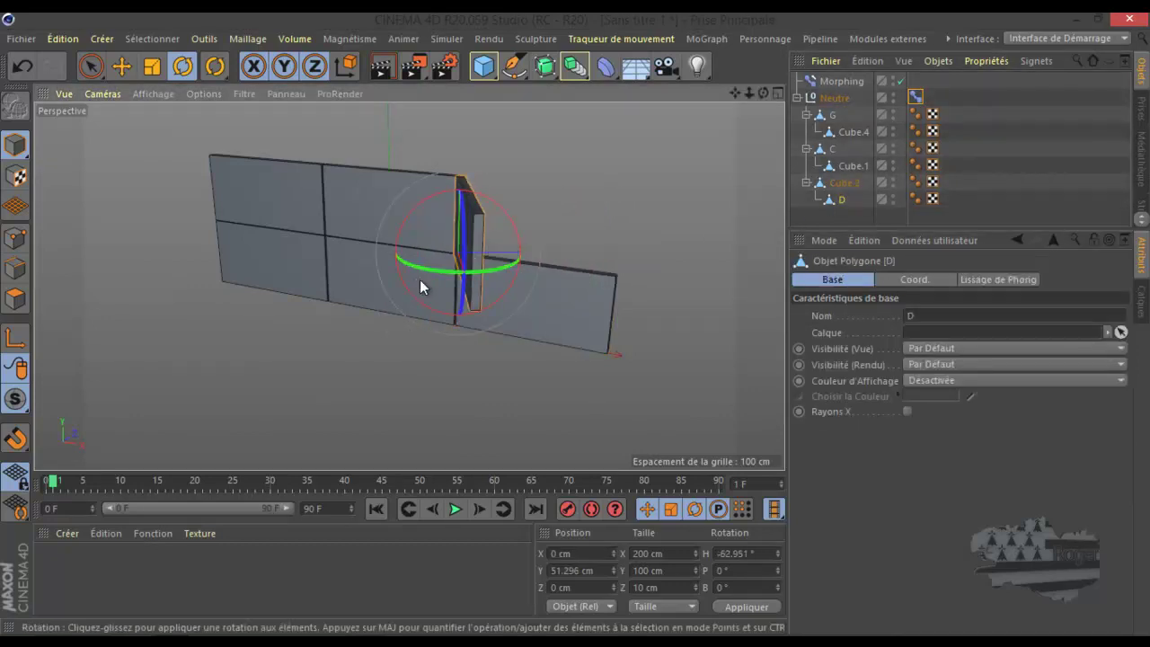
# Add Pose.5 to the pose morph tag and tilt Cube.1 around its bottom edge to a pitch of about -99°
pyautogui.click(915, 96)
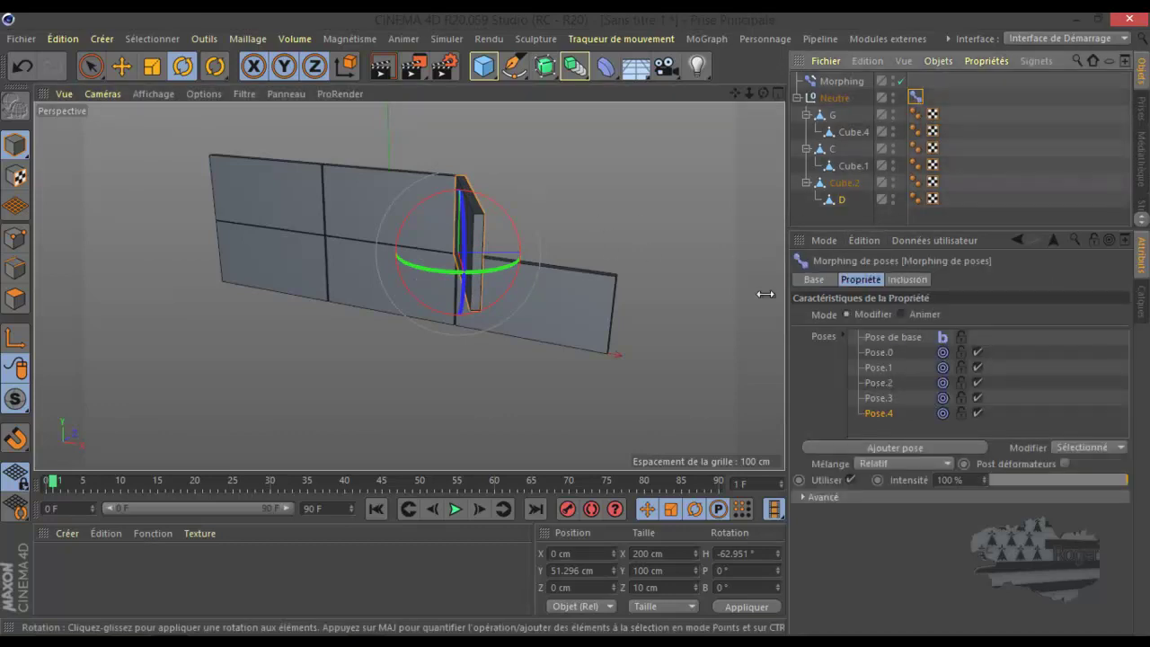
pyautogui.click(897, 447)
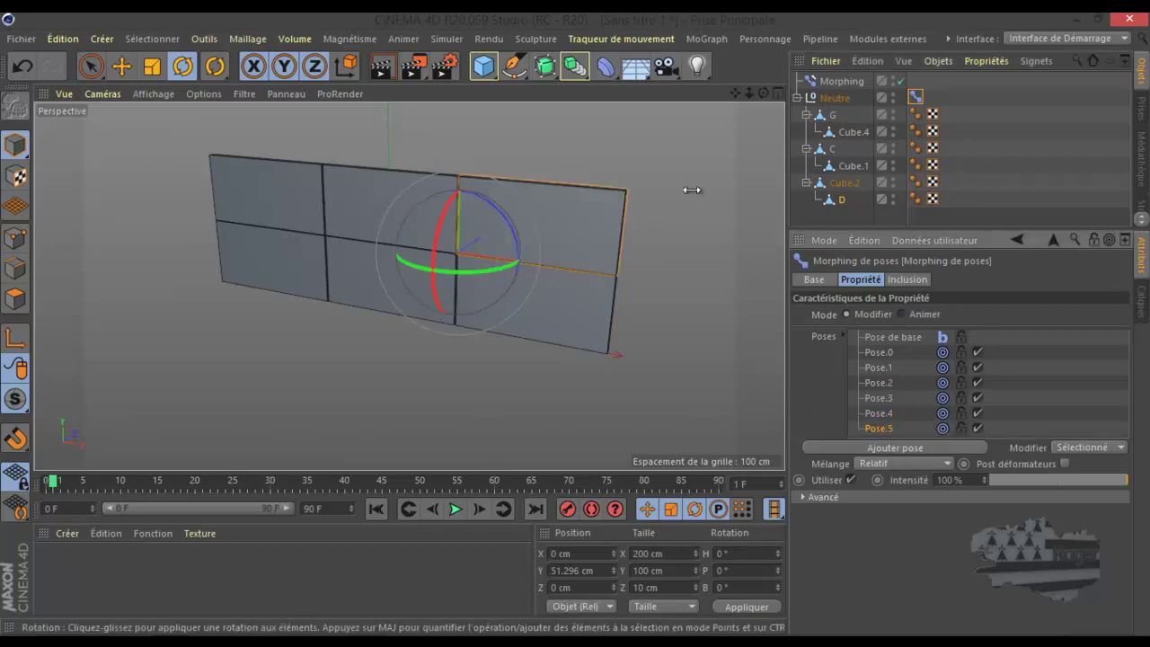
pyautogui.click(854, 165)
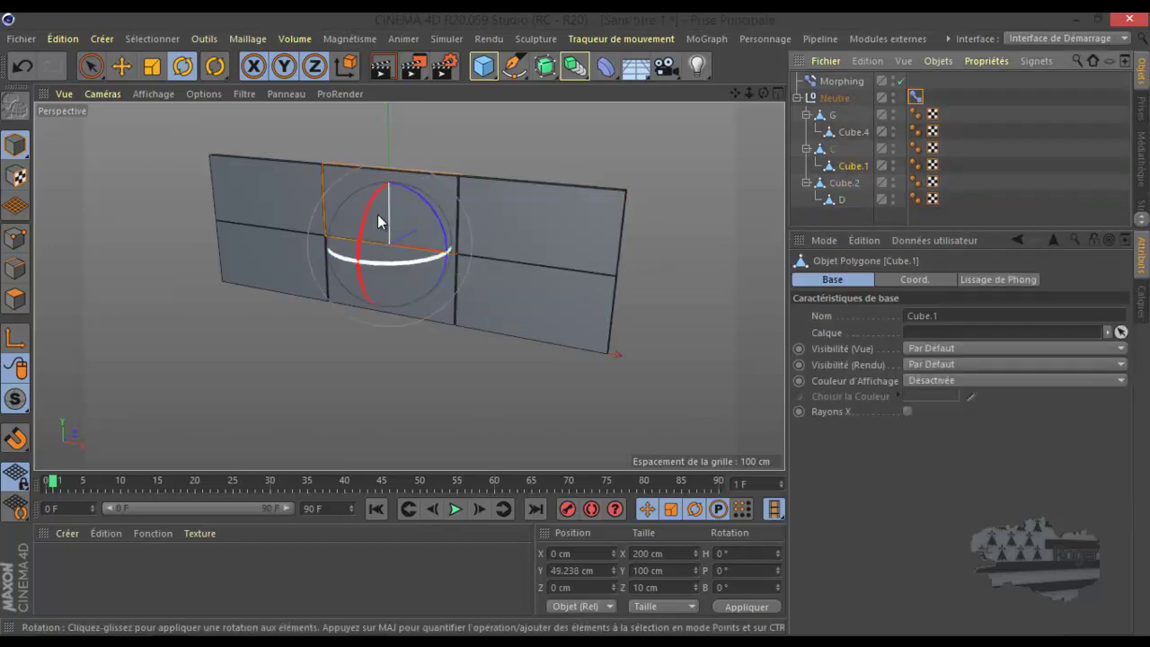
pyautogui.moveTo(367, 219); pyautogui.dragTo(402, 216)
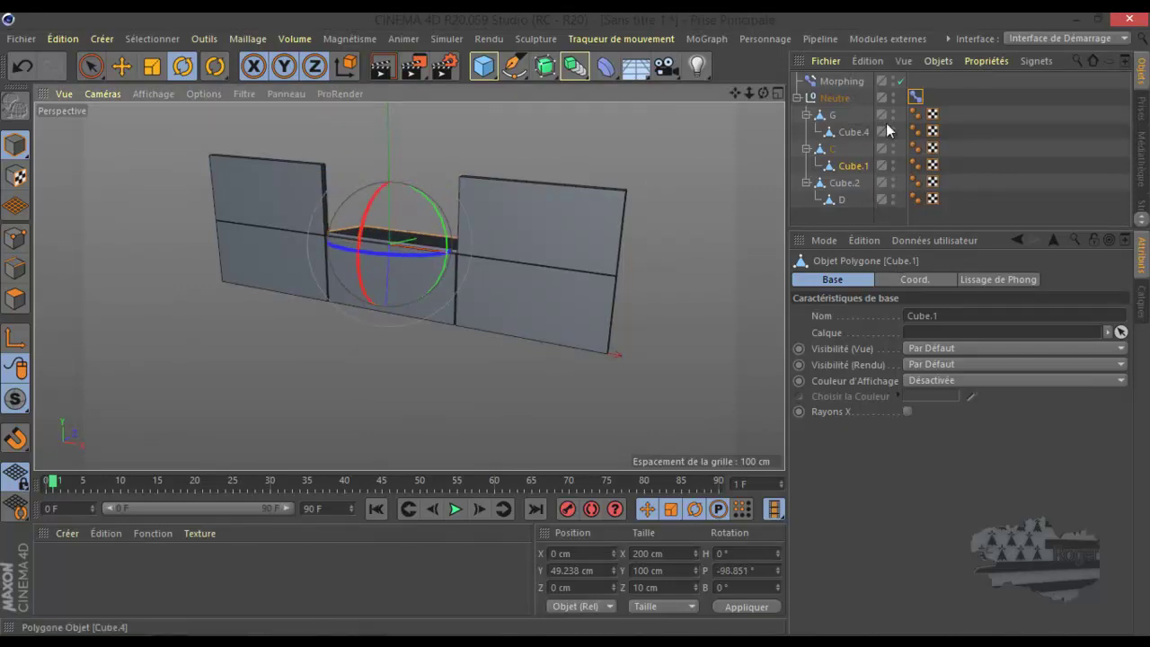
# Review each recorded pose from Pose.5 down to Pose.0, varying the intensity of Pose.5 and Pose.4
pyautogui.click(915, 96)
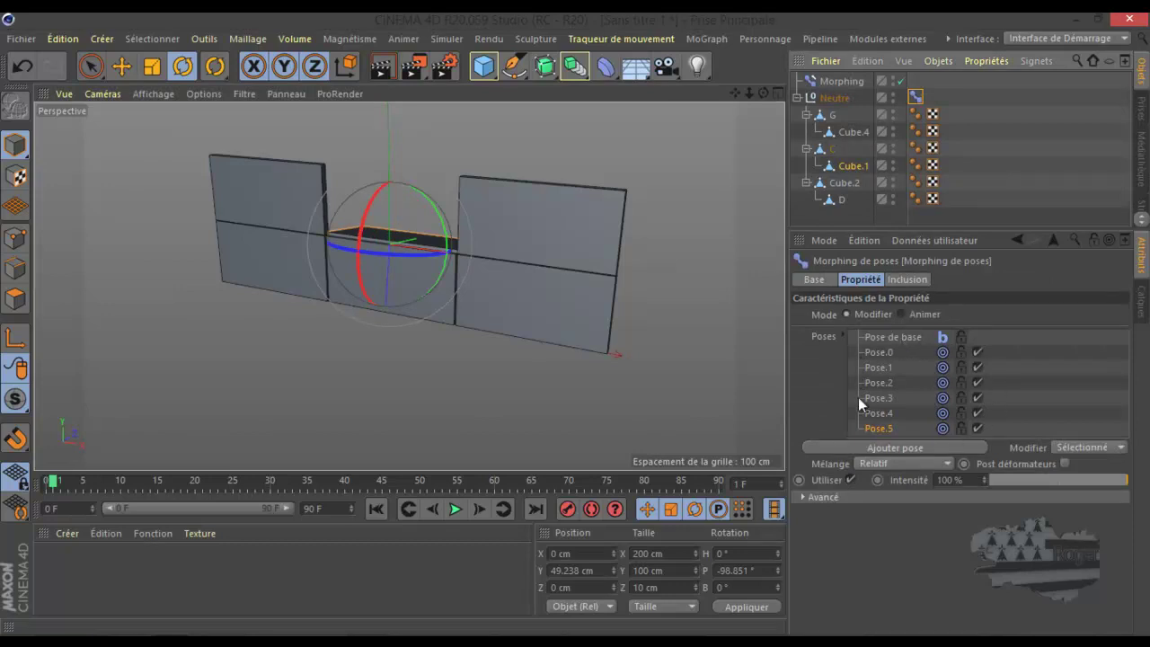
pyautogui.moveTo(1088, 479); pyautogui.dragTo(1049, 495)
pyautogui.moveTo(1043, 499); pyautogui.dragTo(974, 492)
pyautogui.click(876, 413)
pyautogui.moveTo(1113, 480)
pyautogui.mouseDown()
pyautogui.moveTo(1008, 481)
pyautogui.moveTo(1133, 488)
pyautogui.mouseUp()
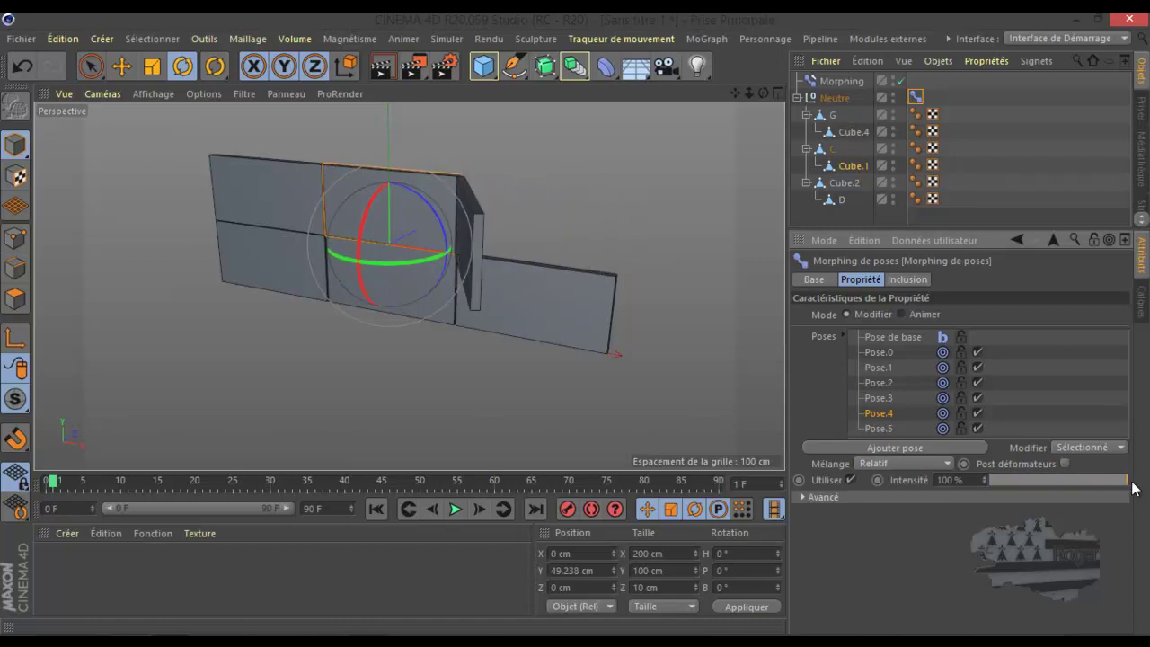
pyautogui.click(888, 398)
pyautogui.click(881, 383)
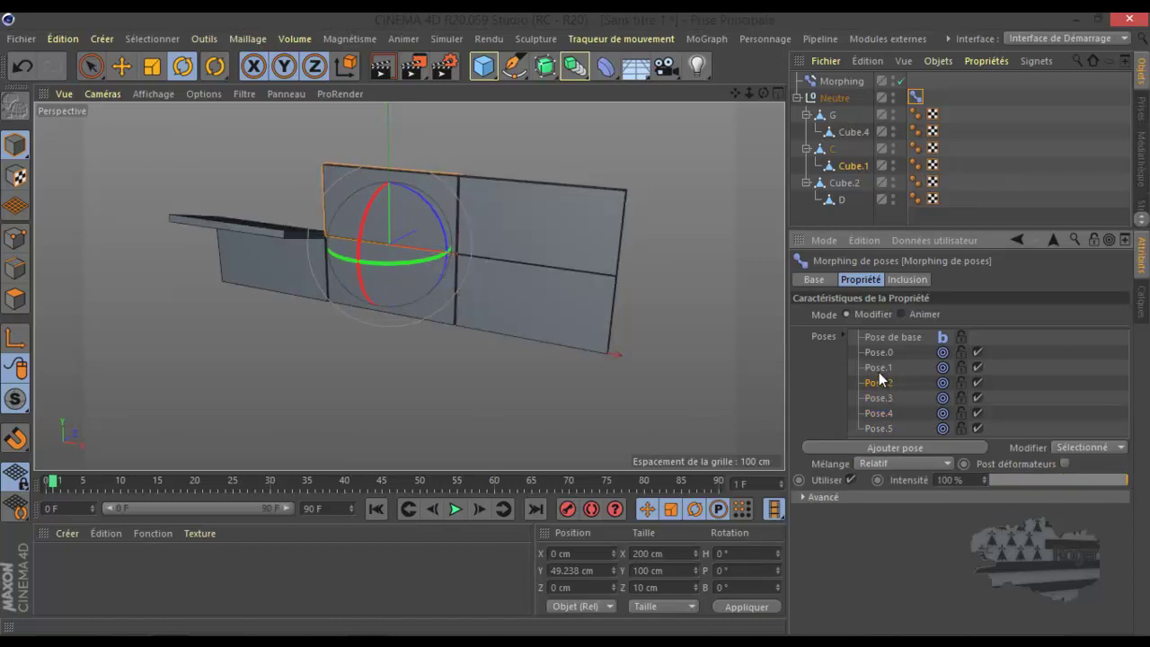
pyautogui.click(879, 367)
pyautogui.click(878, 354)
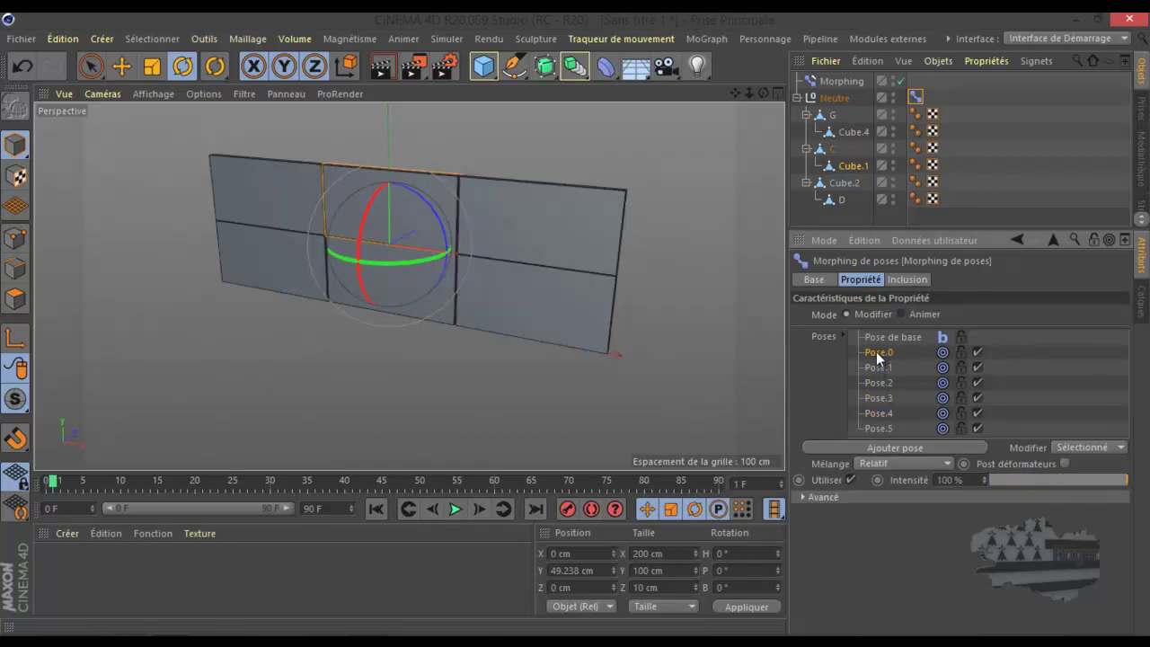
# Switch the pose morph tag to Animer mode and reset all pose sliders to 0%
pyautogui.click(900, 314)
pyautogui.scroll(-2, 651, 385)
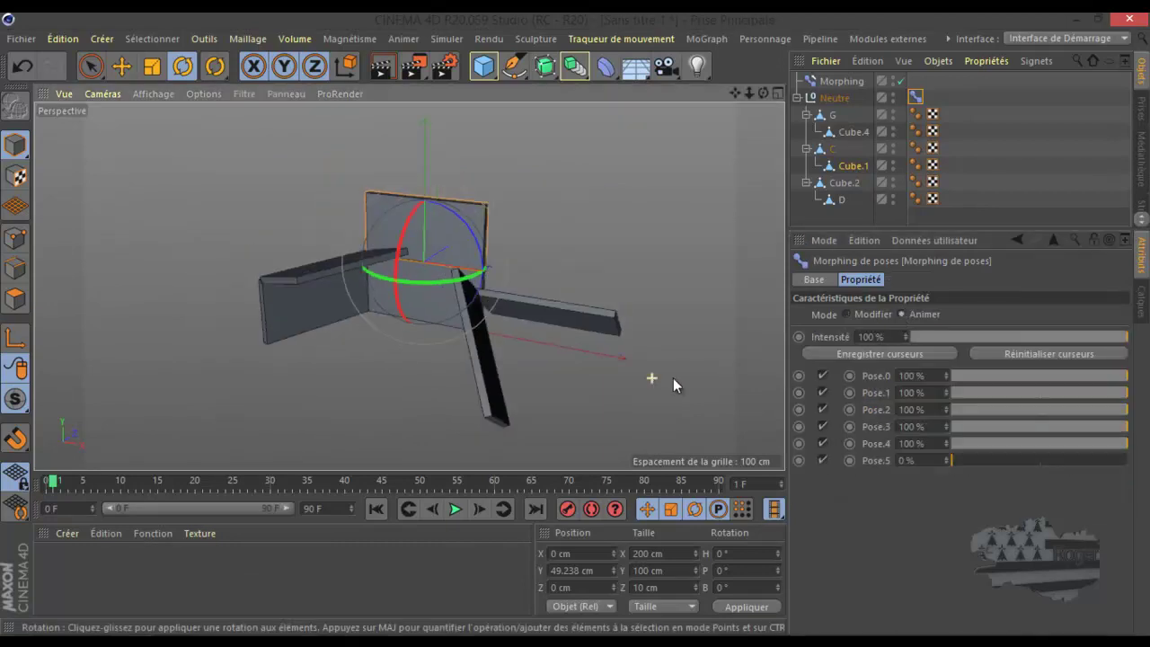
pyautogui.click(1037, 352)
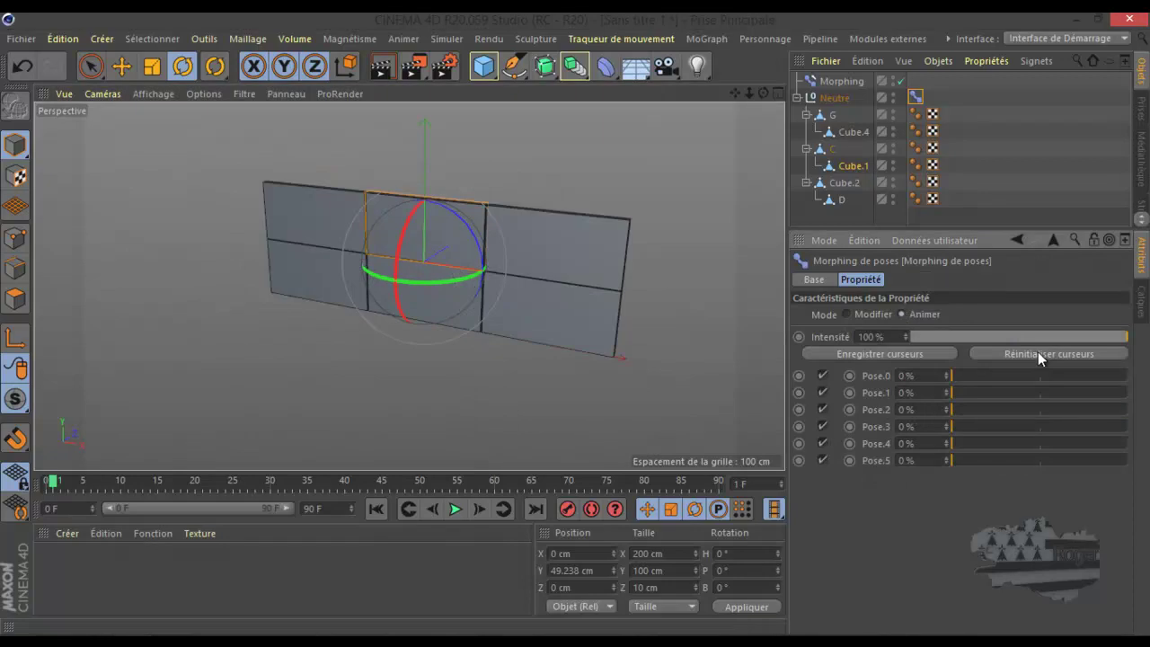
# Test the poses with Pose.1 at 66%, Pose.2 at 57%, Pose.3 at 68%, Pose.4 at 48% and Pose.5 at 51%, and reset all sliders
pyautogui.moveTo(953, 376); pyautogui.dragTo(1034, 394)
pyautogui.moveTo(971, 414); pyautogui.dragTo(1052, 417)
pyautogui.moveTo(964, 424); pyautogui.dragTo(1074, 429)
pyautogui.moveTo(969, 444); pyautogui.dragTo(1038, 443)
pyautogui.moveTo(960, 459); pyautogui.dragTo(1035, 460)
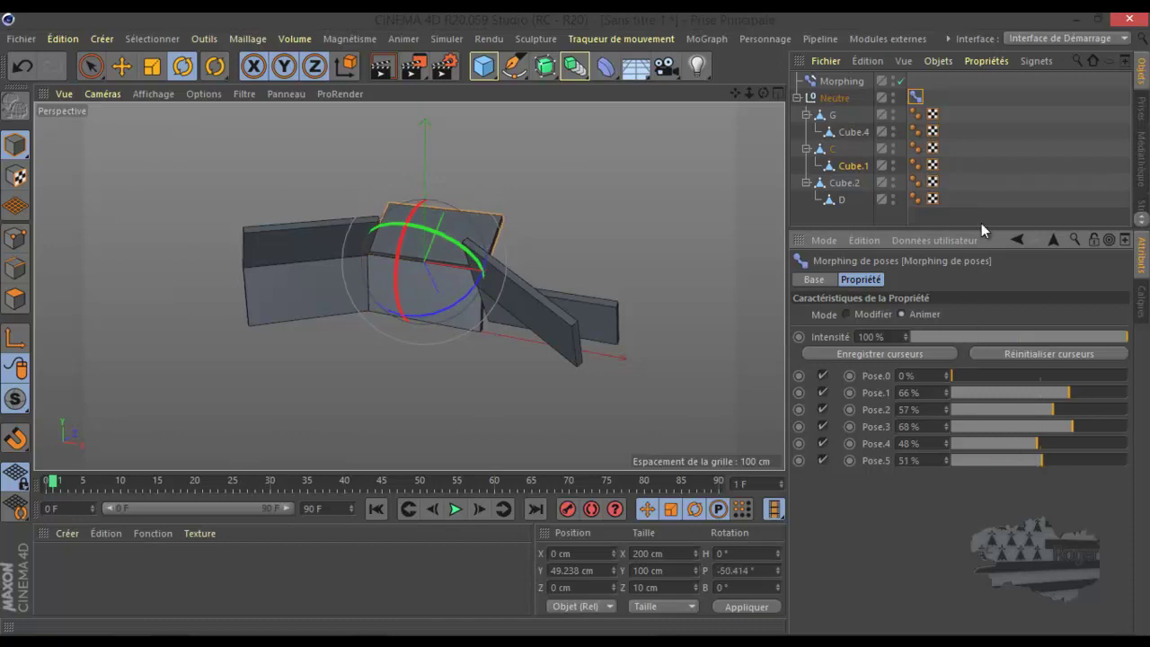
pyautogui.click(831, 83)
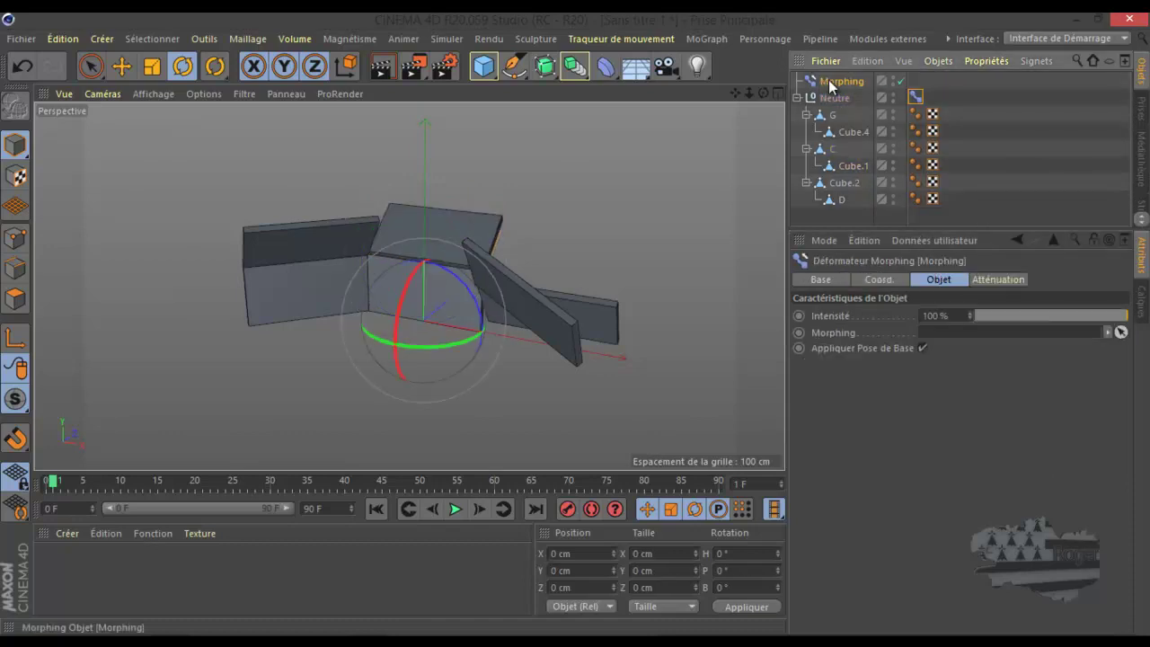
pyautogui.click(915, 96)
pyautogui.click(1048, 354)
# Nest the Morphing deformer under Neutre and link the pose morph tag to it with Appliquer Pose de Base turned off
pyautogui.moveTo(841, 83); pyautogui.dragTo(834, 109)
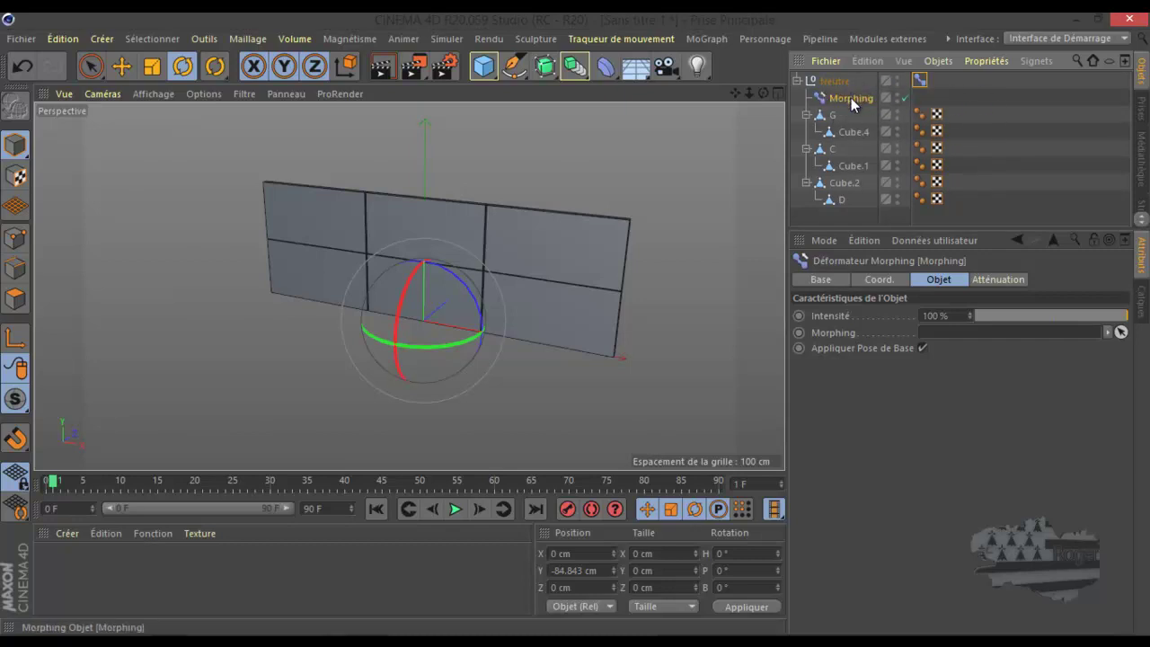
pyautogui.moveTo(919, 80); pyautogui.dragTo(960, 329)
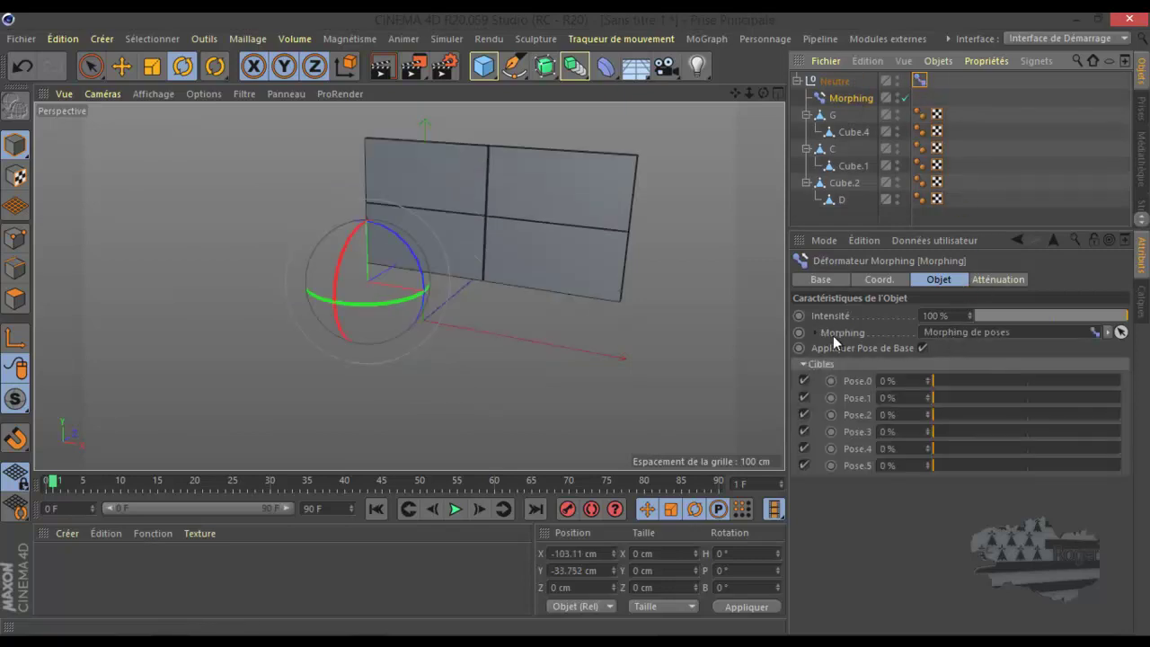
pyautogui.click(923, 348)
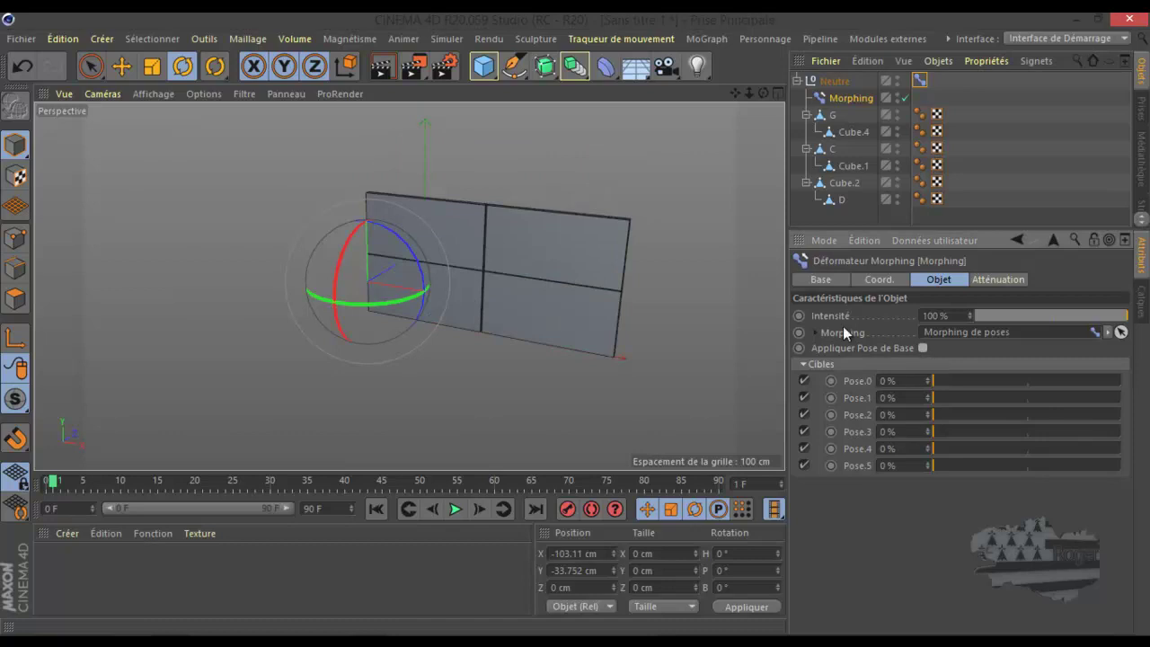
# Try the Morphing deformer with Pose.0 at 76%, Pose.1 at 52%, Pose.2 at 81%, Pose.3 at 87%, Pose.4 at 92% and Pose.5 at 100%
pyautogui.moveTo(763, 92); pyautogui.dragTo(578, 329)
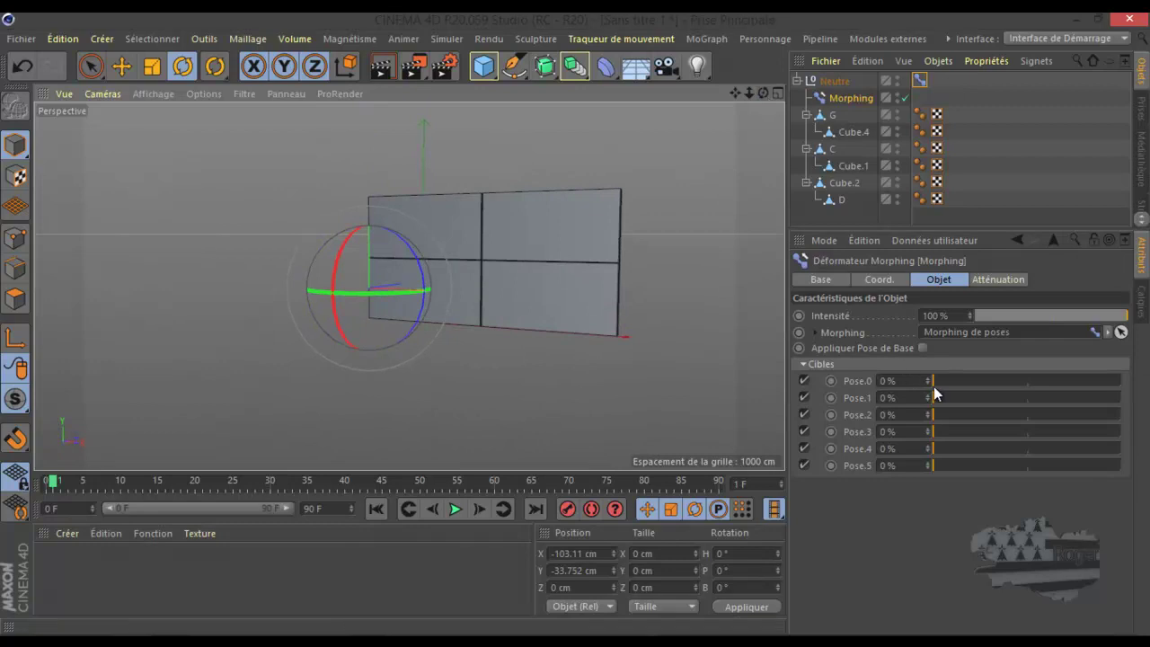
pyautogui.moveTo(935, 399); pyautogui.dragTo(1085, 415)
pyautogui.click(1096, 431)
pyautogui.click(1070, 449)
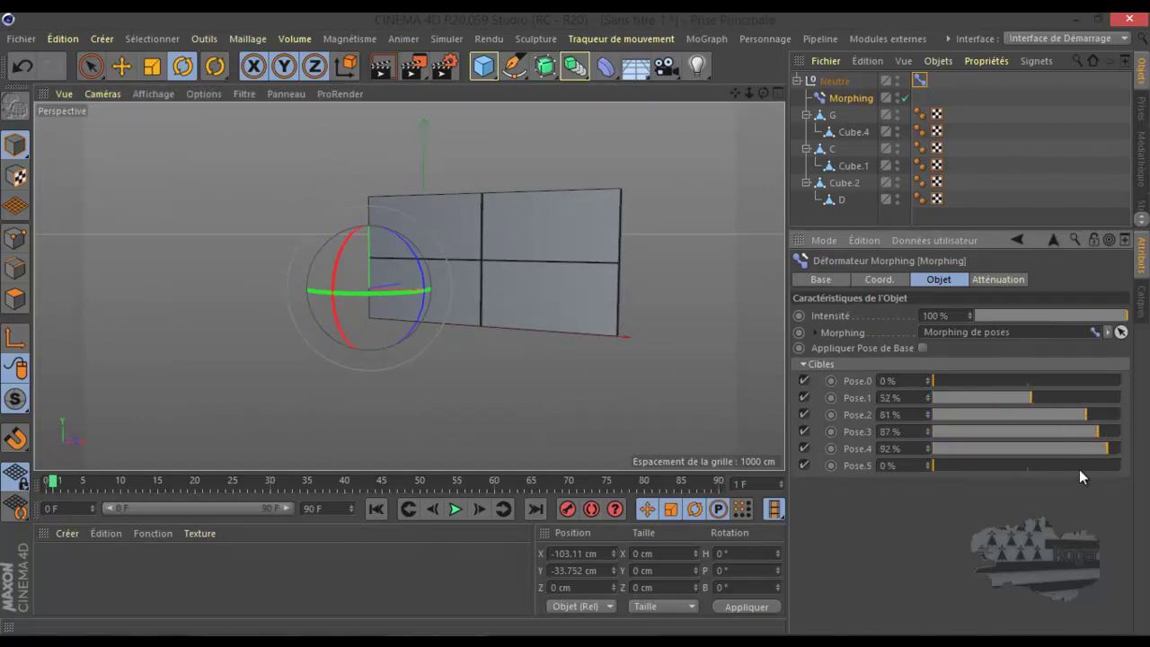
pyautogui.moveTo(1081, 467); pyautogui.dragTo(1121, 467)
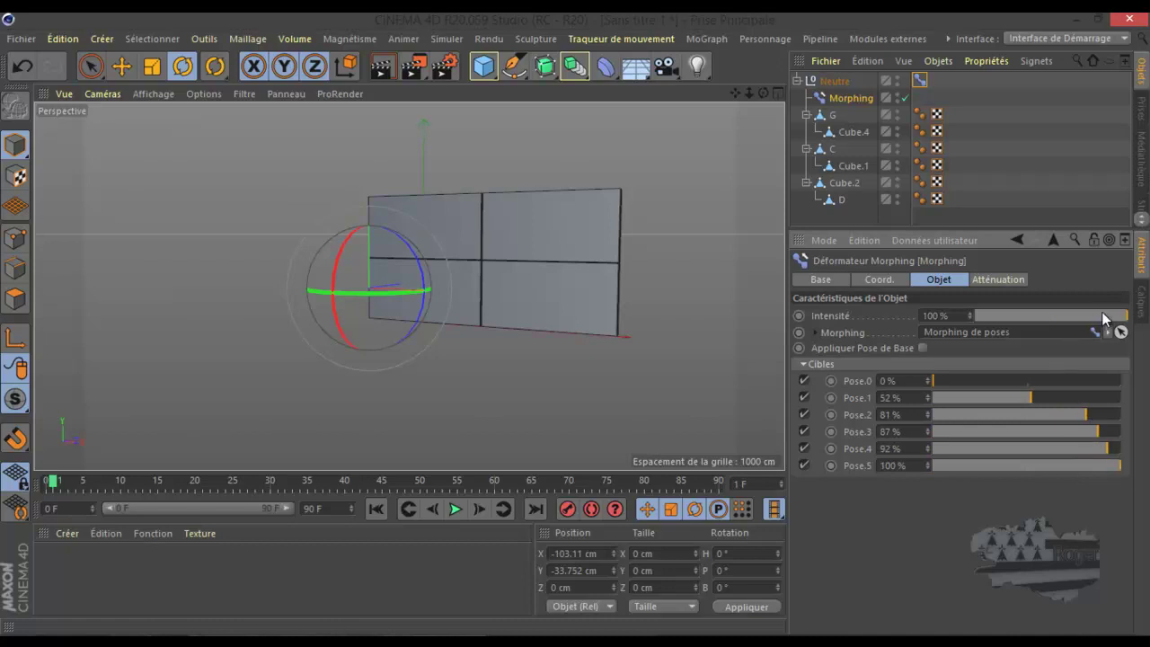
pyautogui.moveTo(981, 379); pyautogui.dragTo(1073, 380)
pyautogui.moveTo(1117, 315)
pyautogui.mouseDown()
pyautogui.moveTo(1037, 316)
pyautogui.moveTo(1128, 315)
pyautogui.mouseUp()
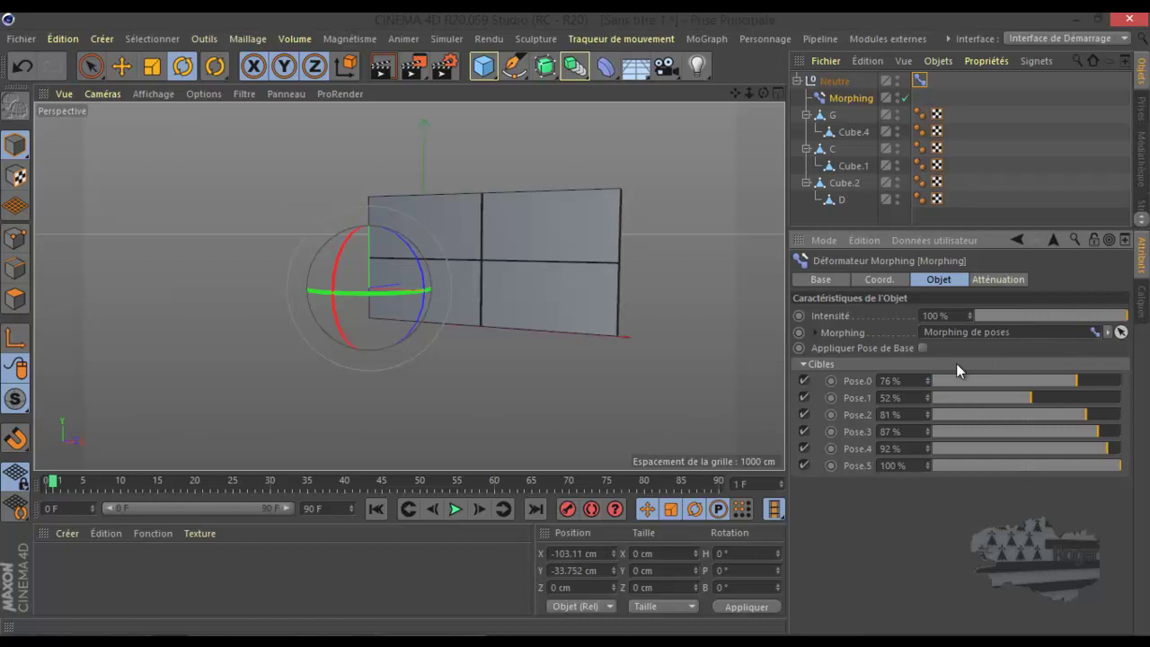
# Reset all sliders of the pose morph tag and switch it to Modifier mode with the edit option set to En place
pyautogui.click(919, 81)
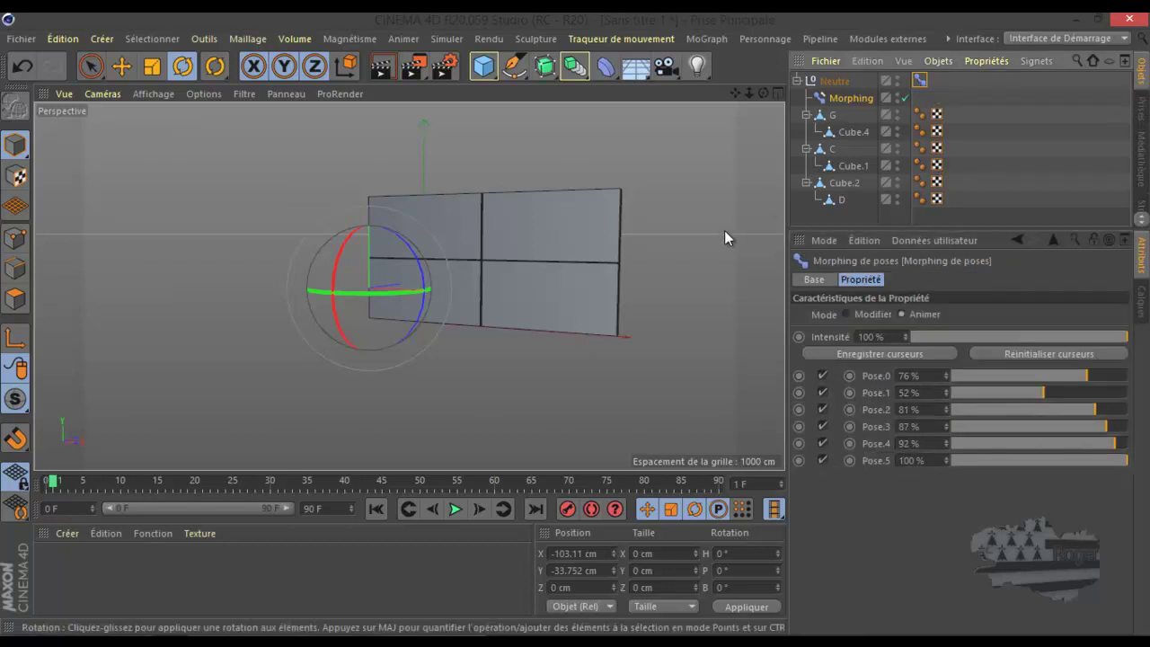
pyautogui.moveTo(1085, 374); pyautogui.dragTo(1112, 383)
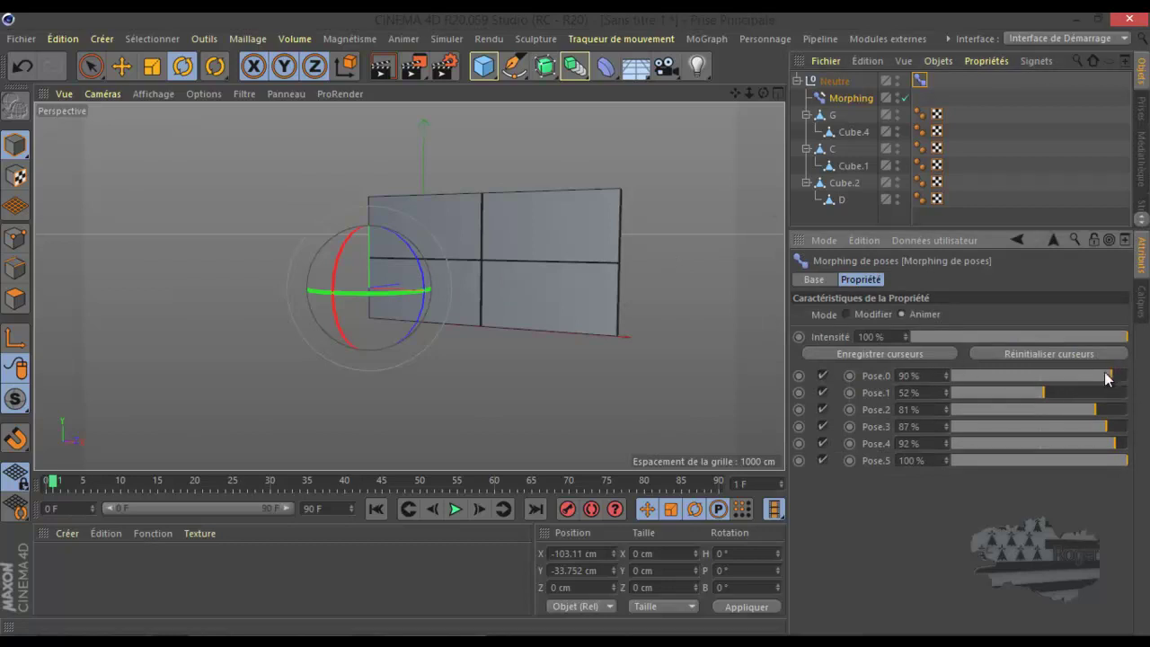
pyautogui.click(1057, 353)
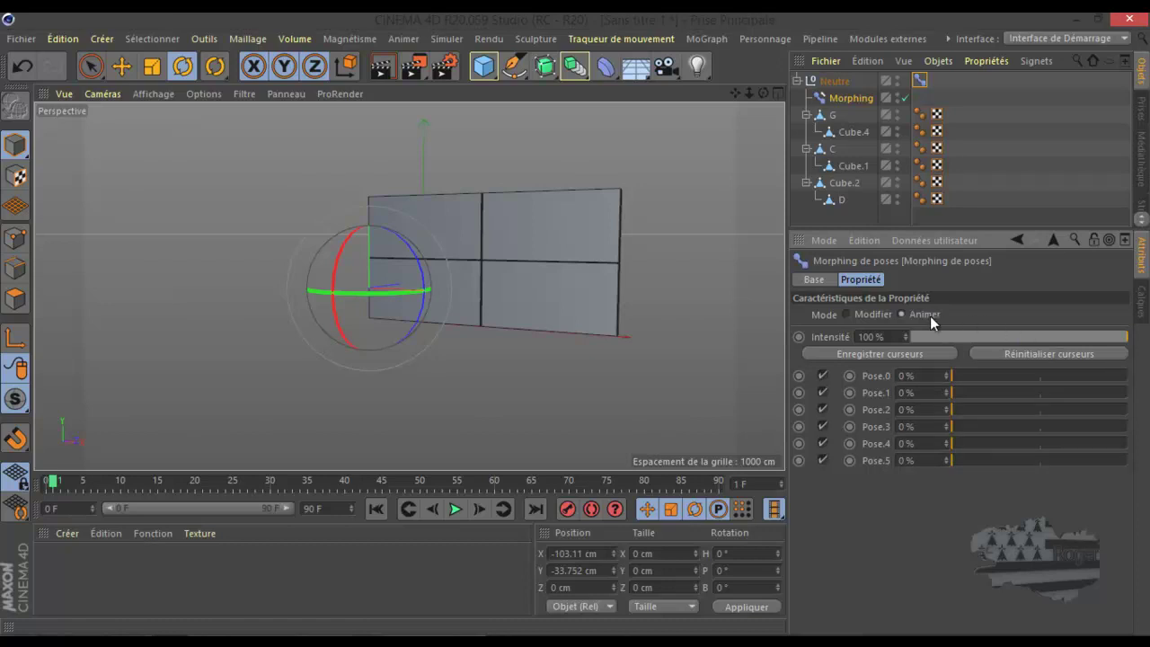
pyautogui.click(847, 315)
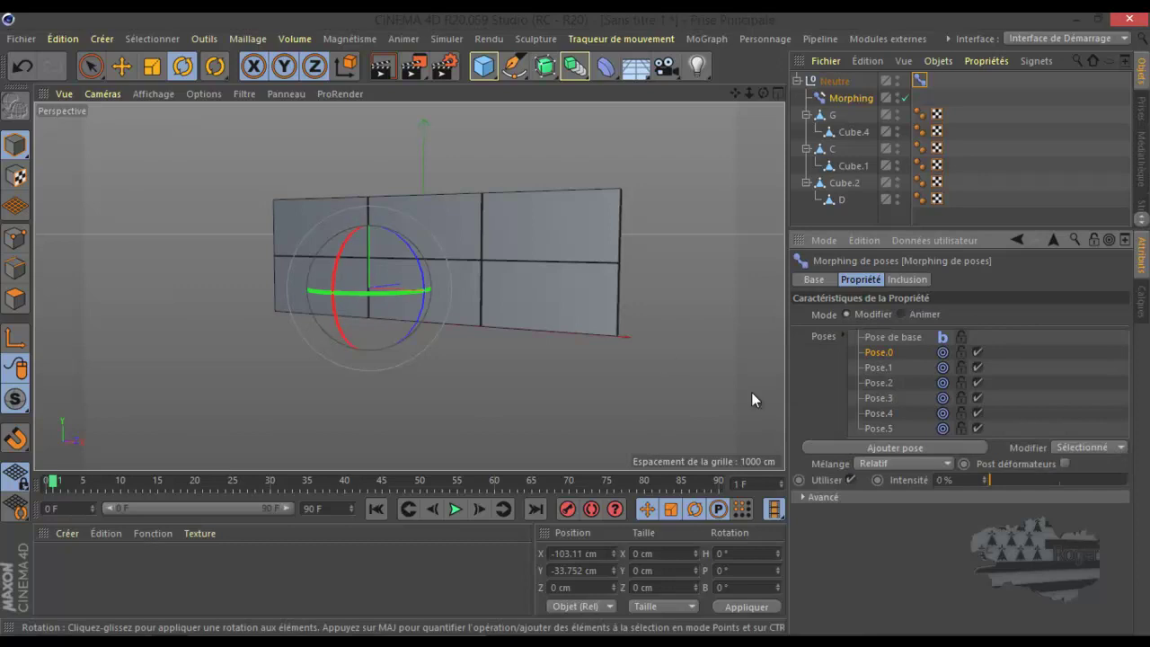
pyautogui.click(1086, 445)
pyautogui.click(1087, 498)
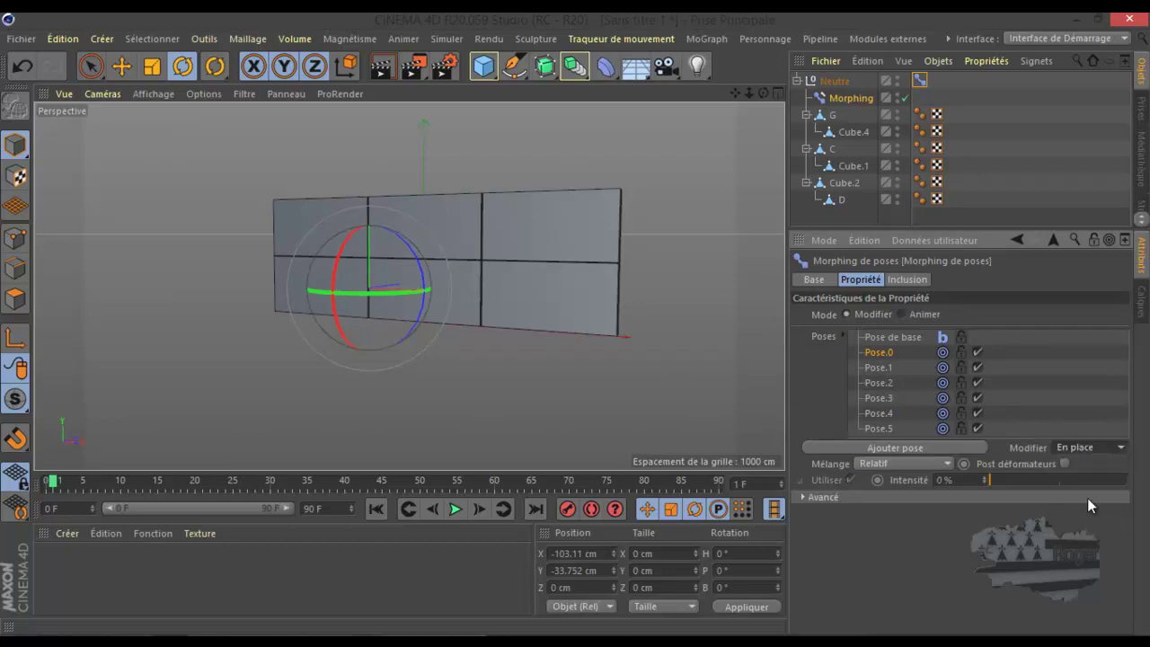
# Test the Morphing deformer with Pose.1 at 44%, Pose.2 at 68%, Pose.3 at 48%, Pose.4 at 72% and Pose.5 at 69%
pyautogui.click(844, 100)
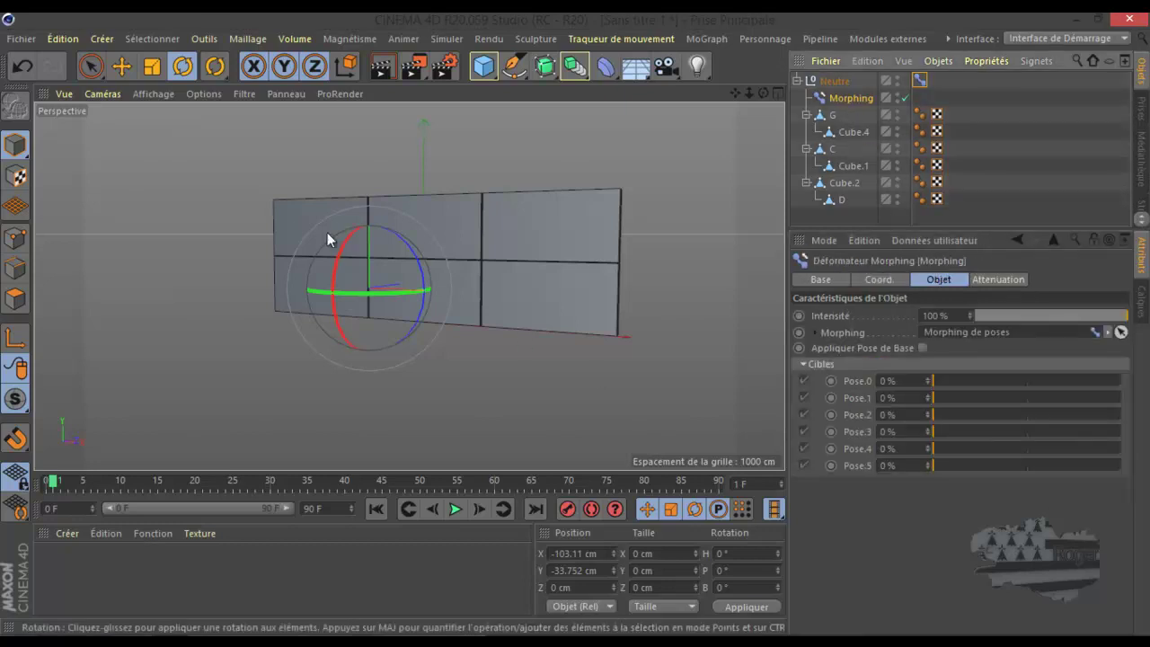
pyautogui.moveTo(942, 397); pyautogui.dragTo(1062, 418)
pyautogui.moveTo(982, 433); pyautogui.dragTo(1065, 468)
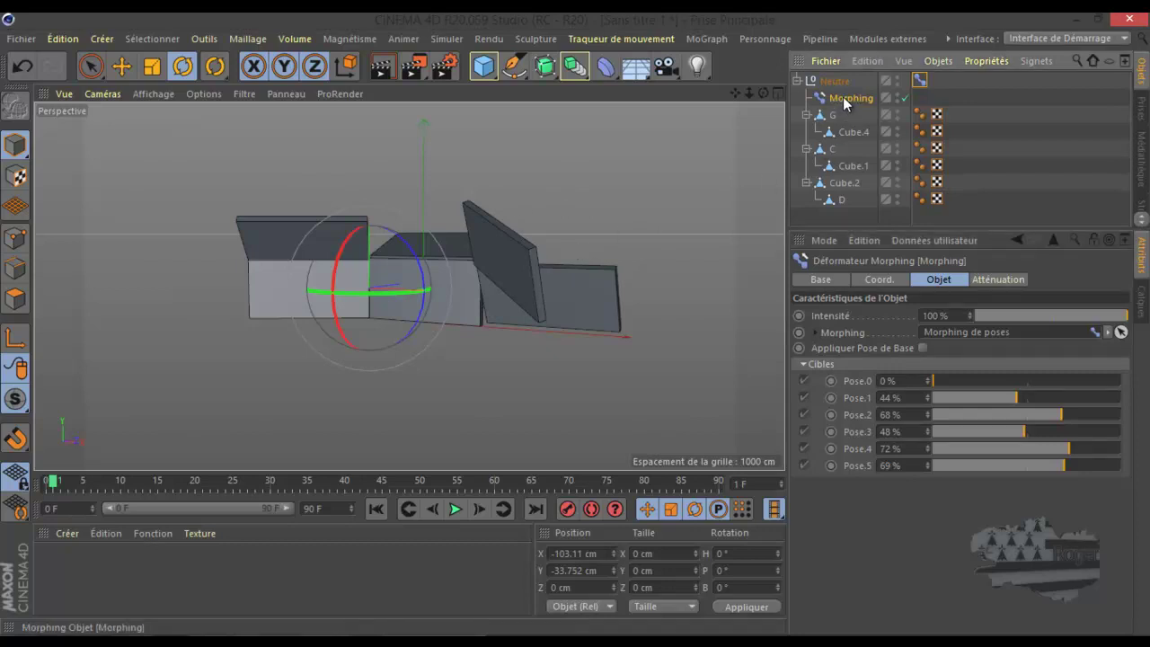
# Switch the pose morph tag to Animer mode and take the Morphing deformer out of Neutre, placing it above the group
pyautogui.click(920, 80)
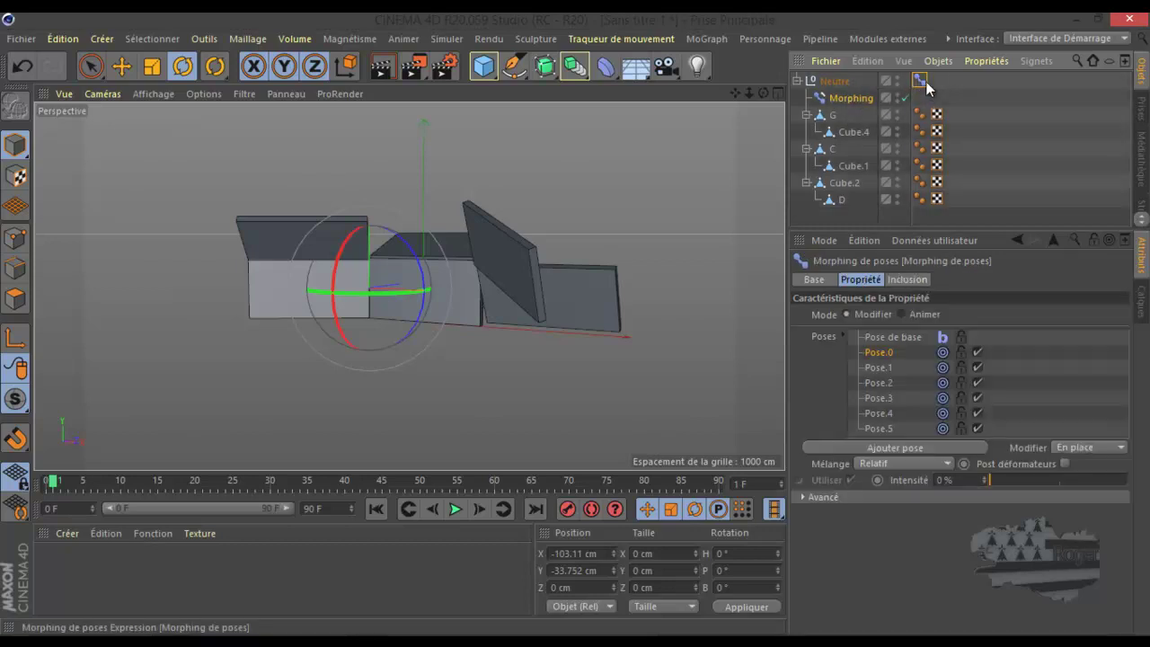
pyautogui.click(902, 314)
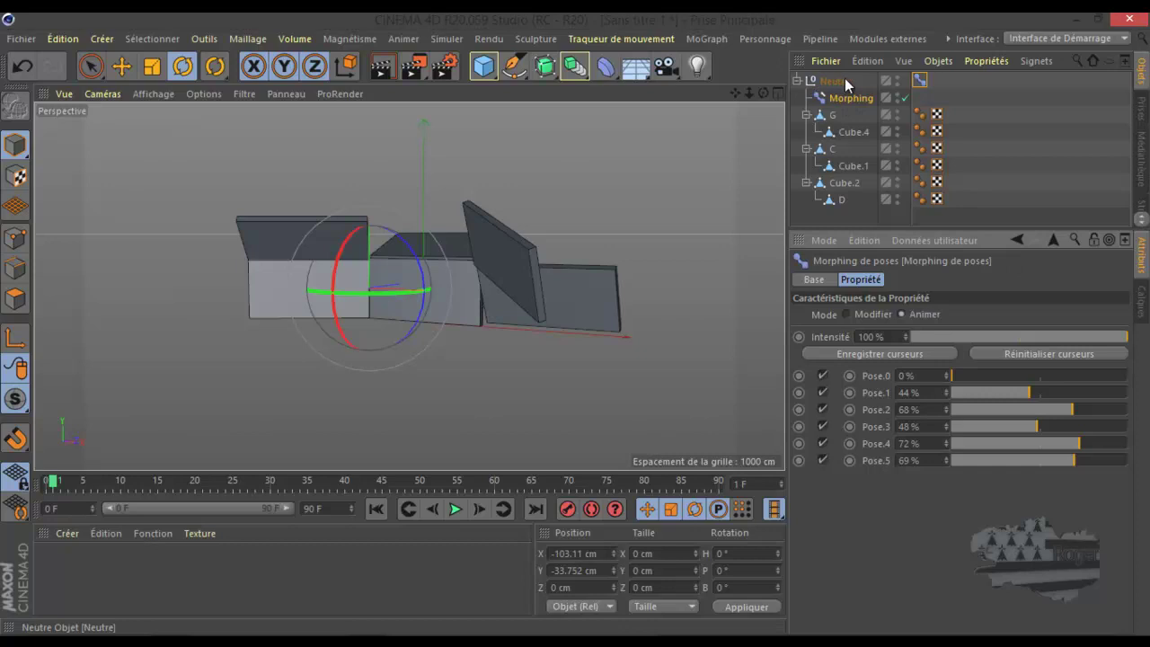
pyautogui.moveTo(841, 102); pyautogui.dragTo(834, 82)
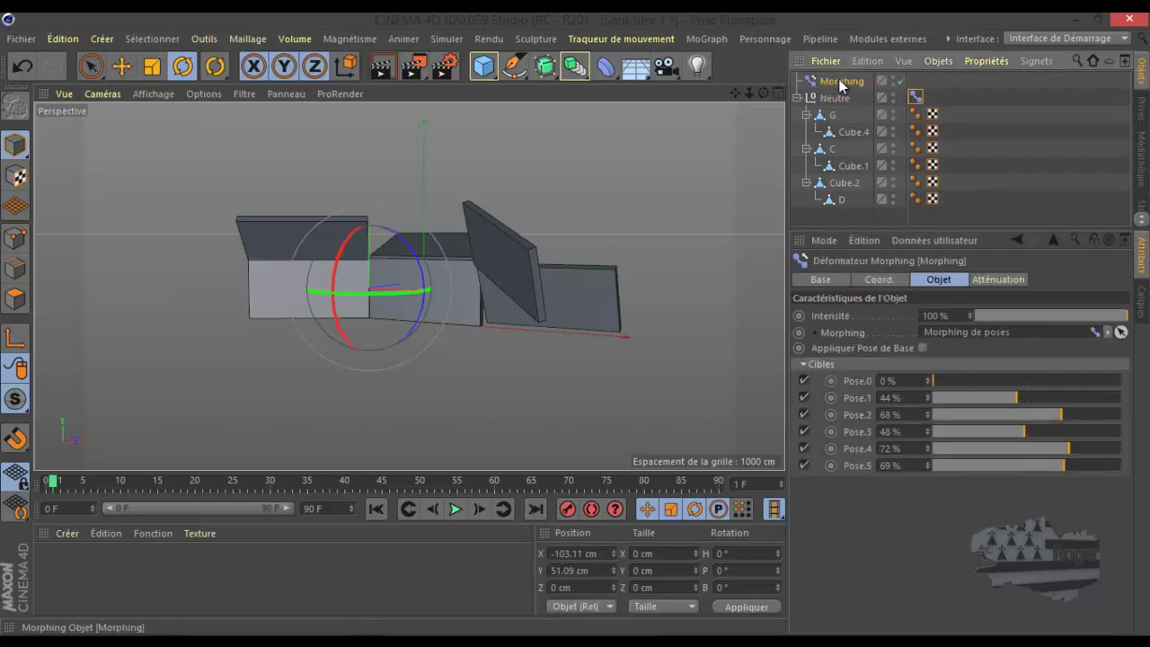
# Try the un-nested Morphing deformer with Pose.2 at 69%, Pose.3 at 56%, and Pose.1 at 64% and at 20%
pyautogui.moveTo(1015, 392); pyautogui.dragTo(1040, 435)
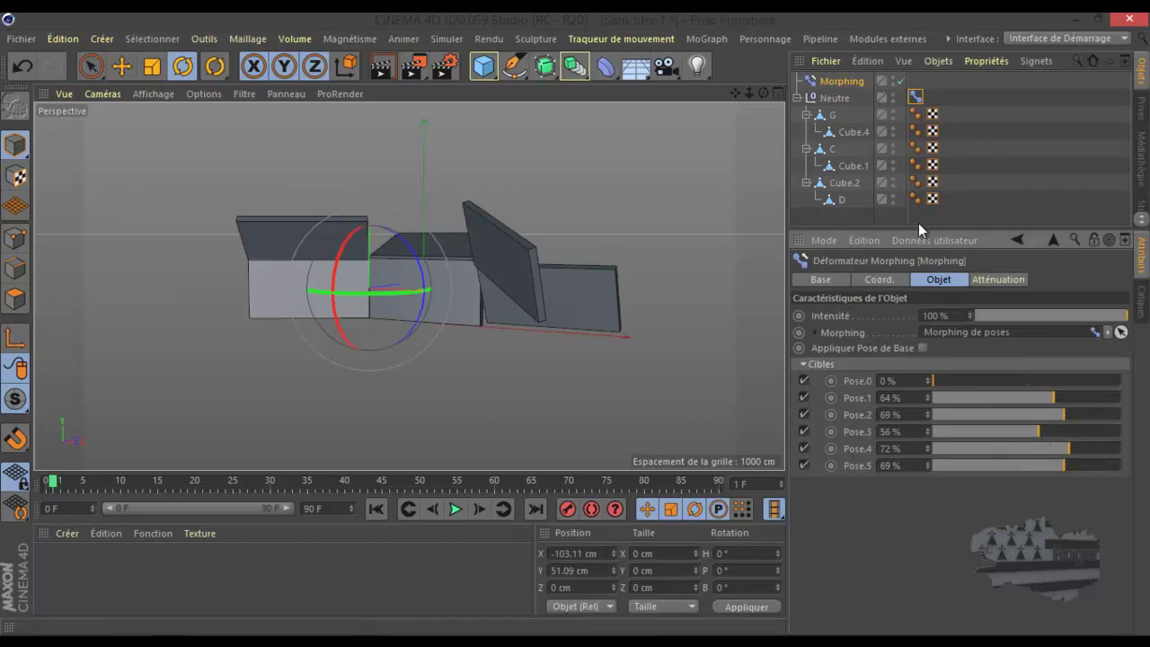
pyautogui.click(866, 223)
pyautogui.click(834, 82)
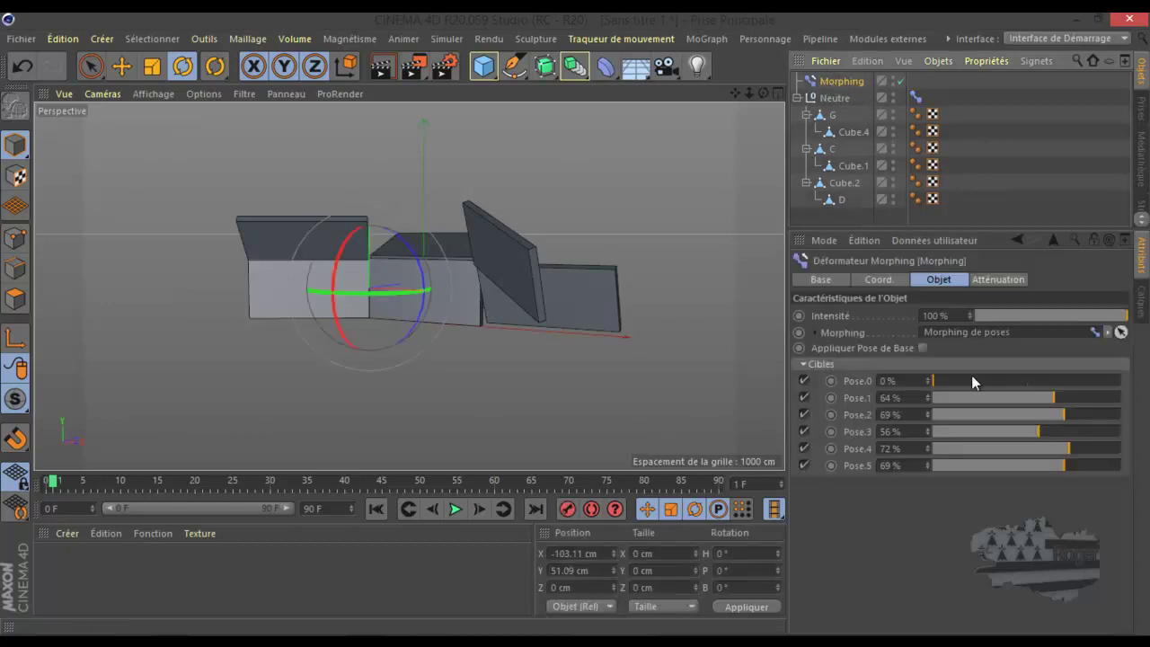
pyautogui.moveTo(1048, 401); pyautogui.dragTo(974, 395)
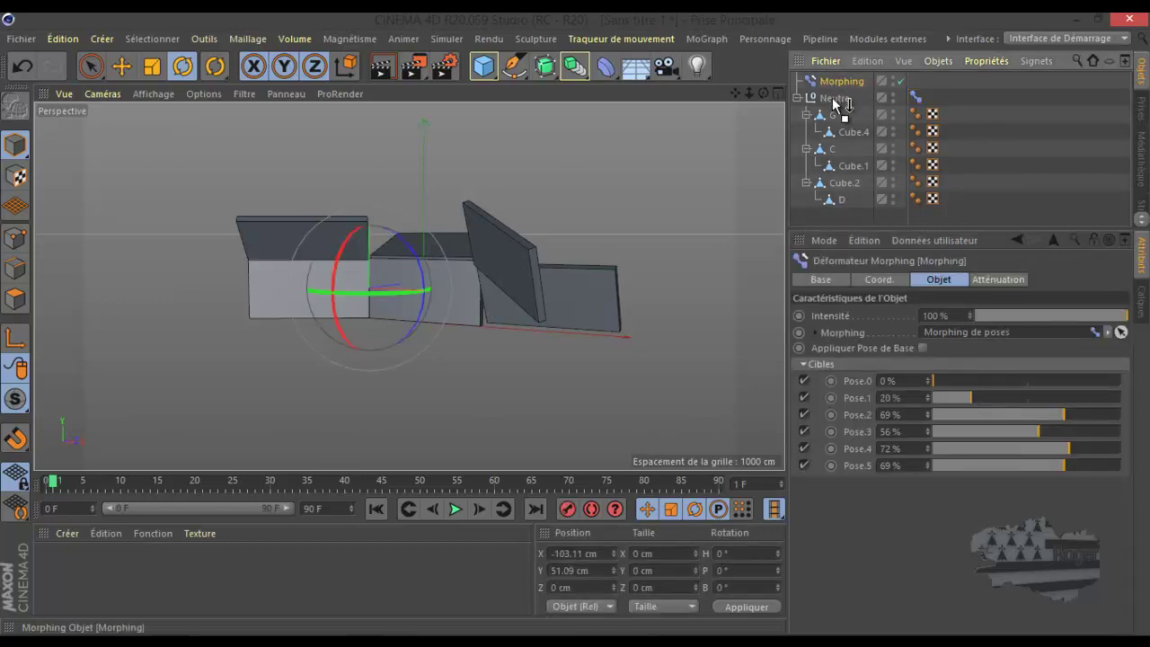
# Nest Morphing back under Neutre and try Pose.1 at 45% and at 56%, checking the values in the pose morph tag
pyautogui.moveTo(836, 82); pyautogui.dragTo(832, 107)
pyautogui.moveTo(982, 400); pyautogui.dragTo(1019, 401)
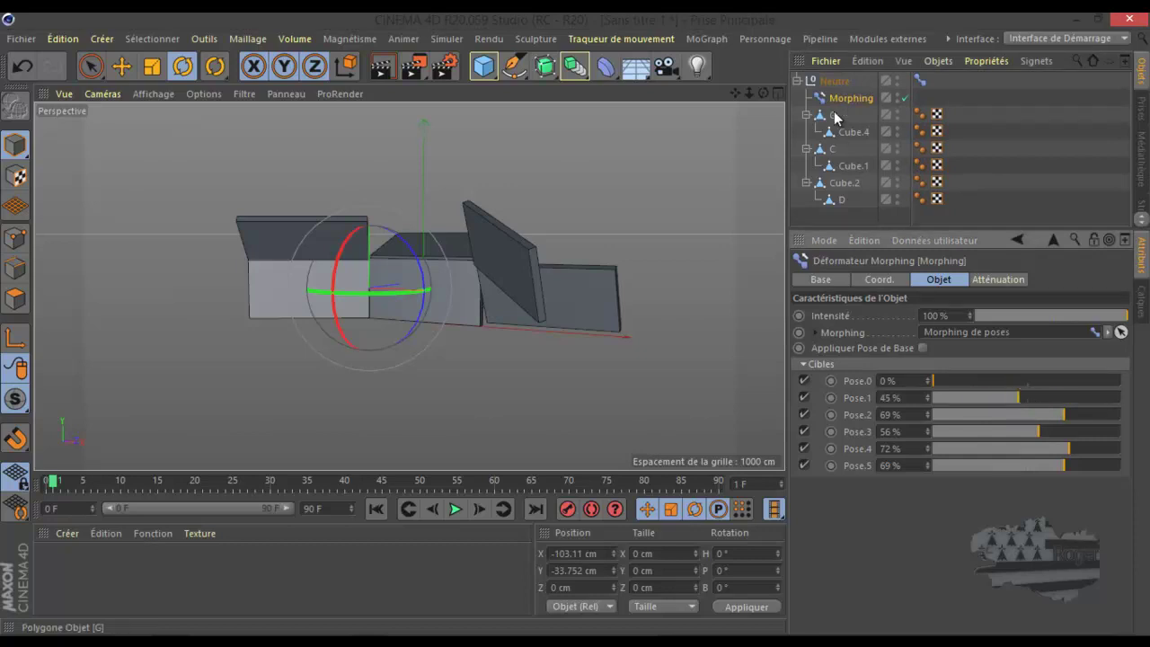
pyautogui.click(921, 81)
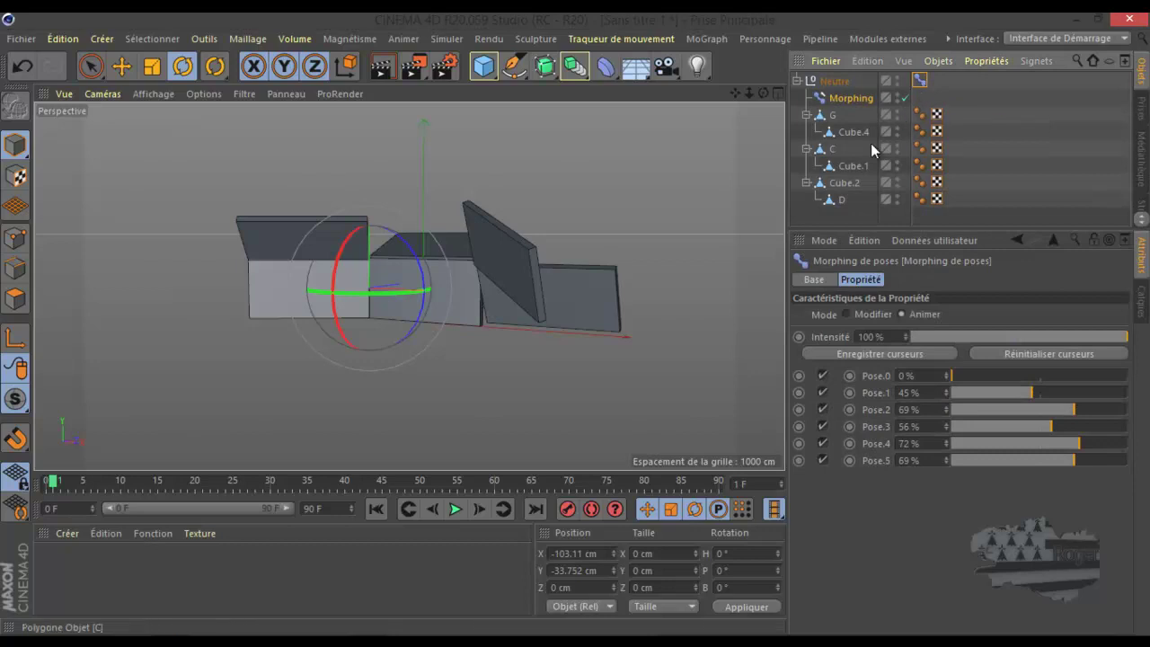
pyautogui.click(852, 98)
pyautogui.moveTo(1018, 396); pyautogui.dragTo(1030, 397)
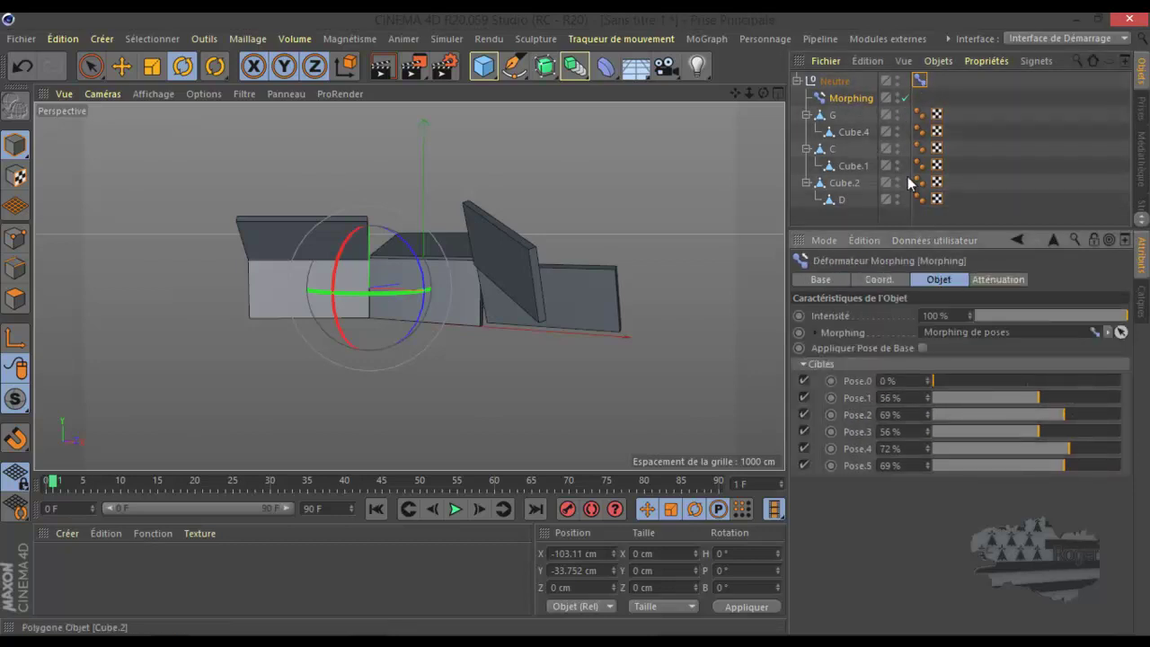
# Return the pose morph tag to Modifier mode and move the Morphing deformer out of Neutre, directly above it
pyautogui.click(919, 80)
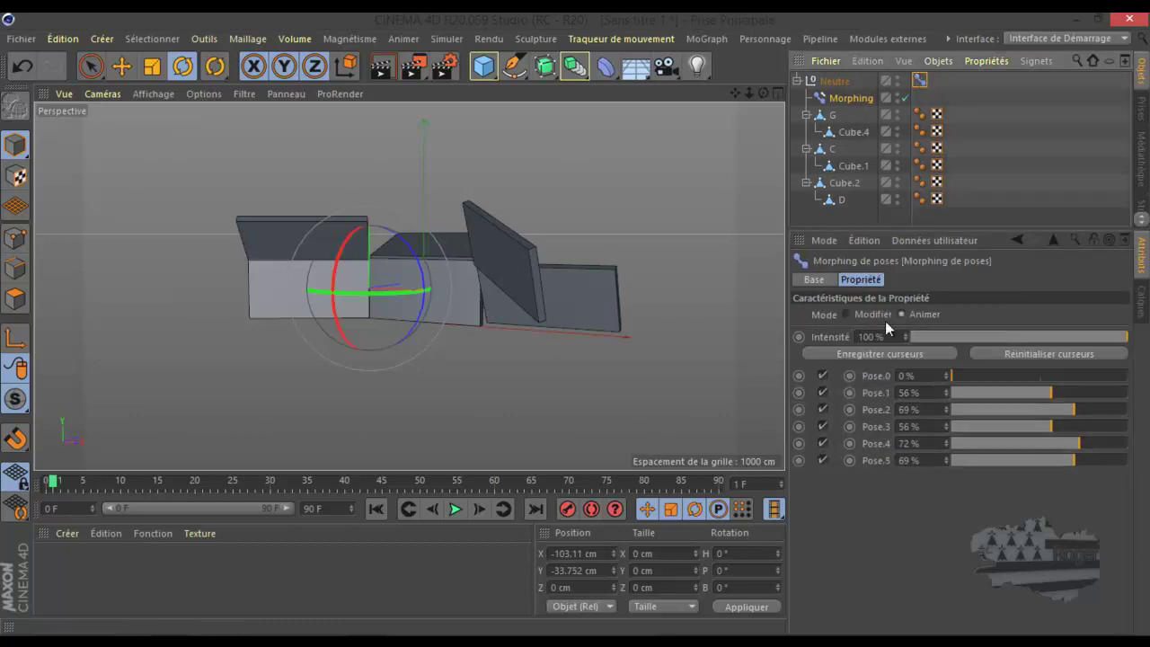
pyautogui.click(847, 313)
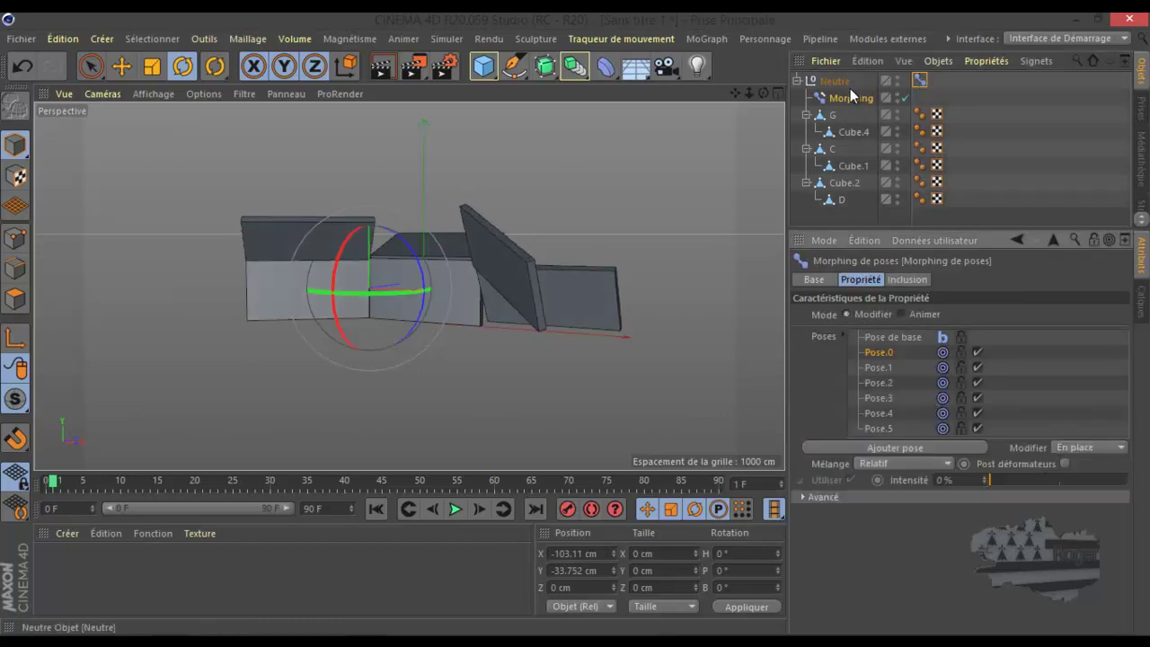
pyautogui.moveTo(845, 98); pyautogui.dragTo(850, 84)
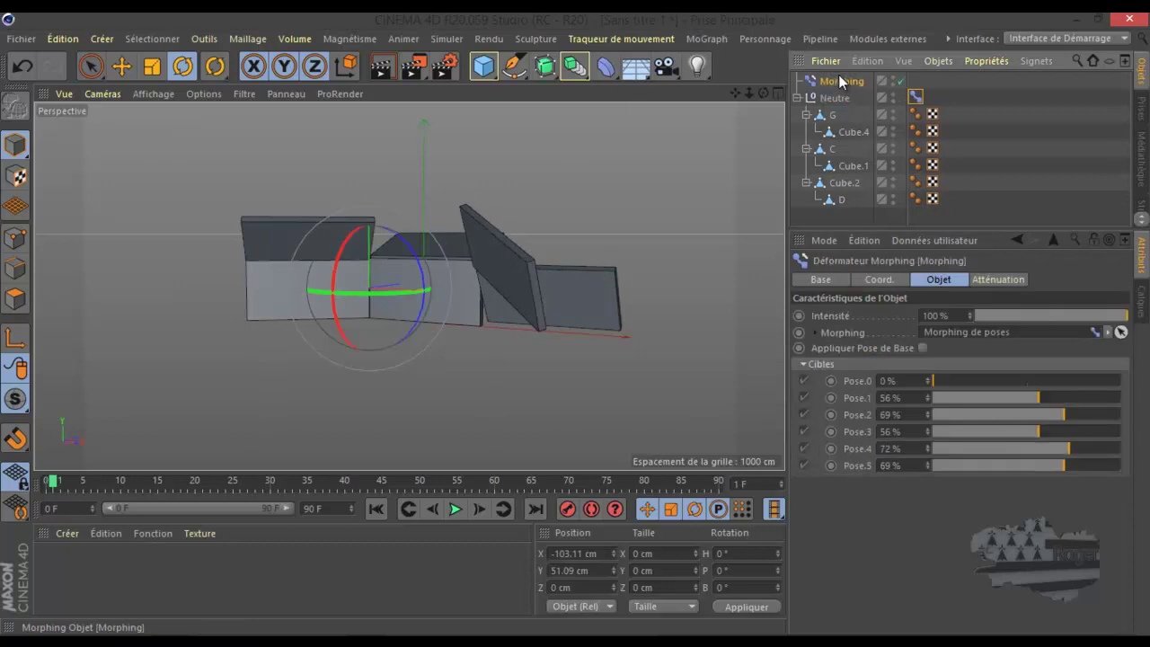
# Set the Morphing deformer to Pose.1 24%, Pose.2 38%, Pose.3 88%, Pose.4 30% and Pose.5 89%, and check the pose morph tag's settings
pyautogui.moveTo(1061, 414); pyautogui.dragTo(1102, 467)
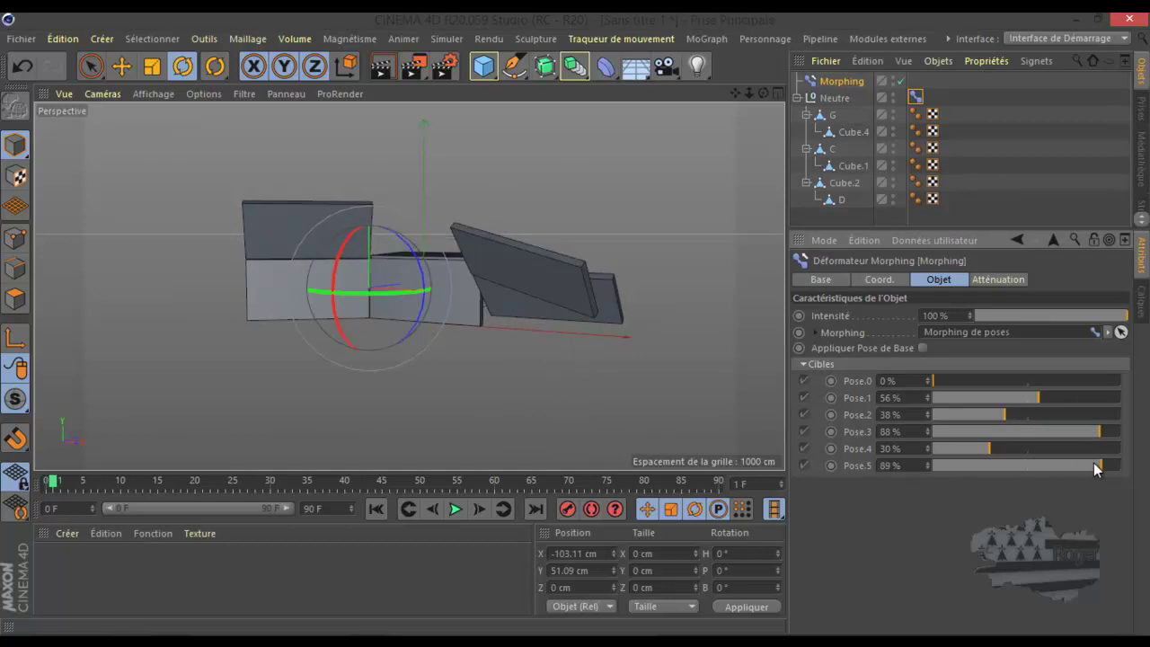
pyautogui.moveTo(1040, 398); pyautogui.dragTo(1002, 403)
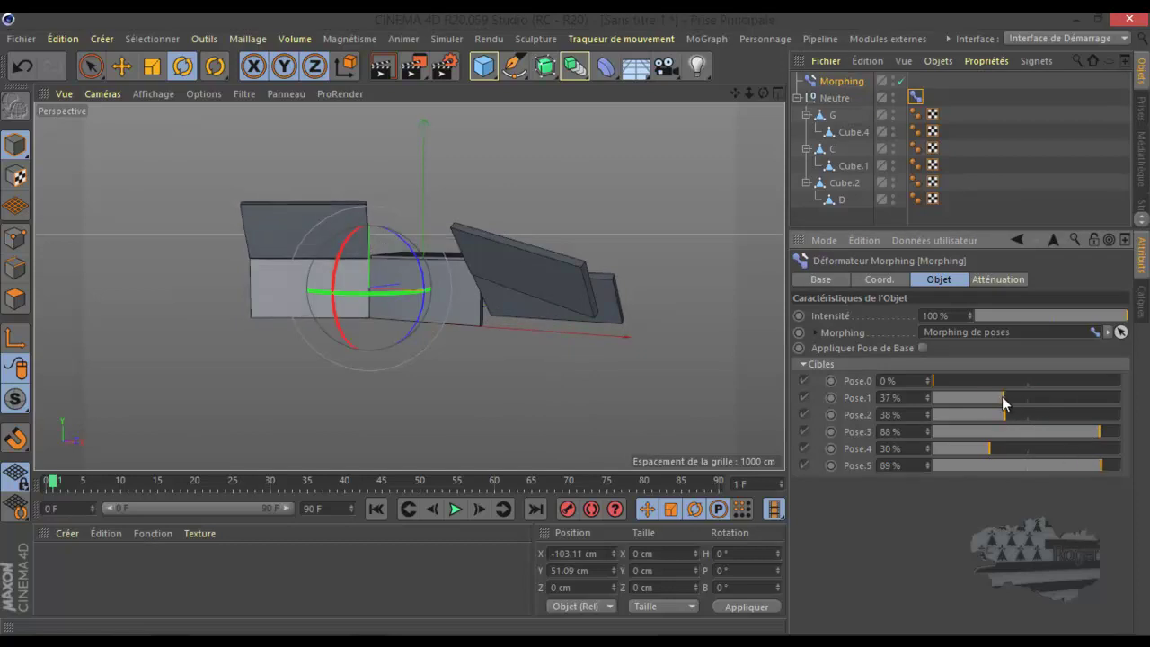
pyautogui.click(914, 96)
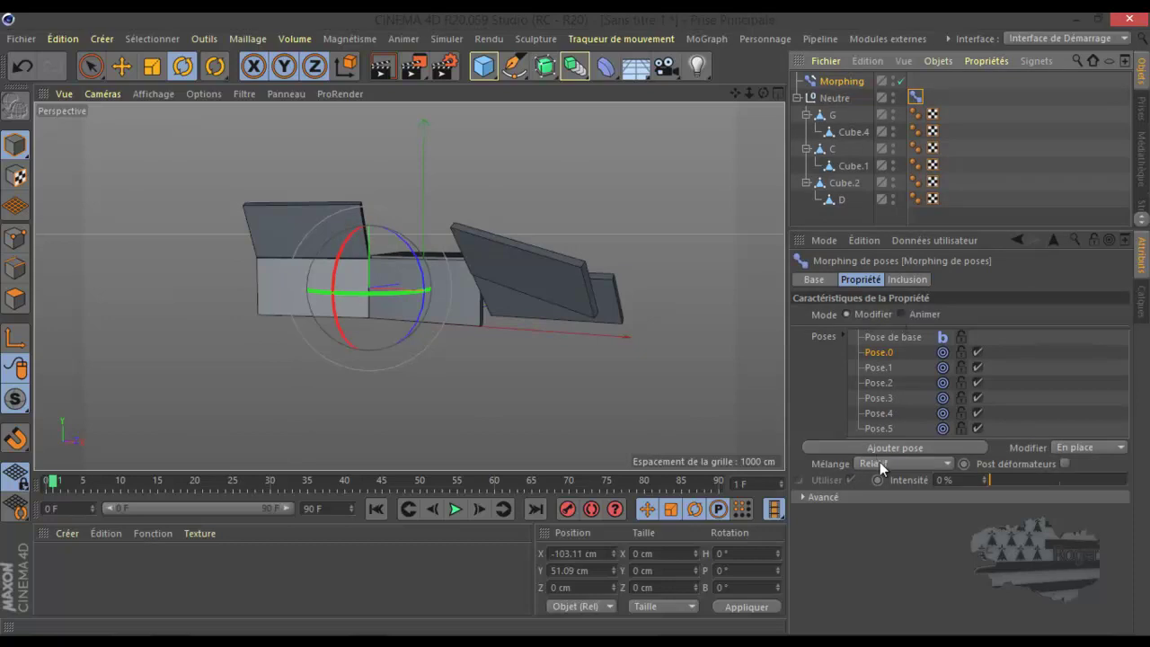
pyautogui.click(839, 82)
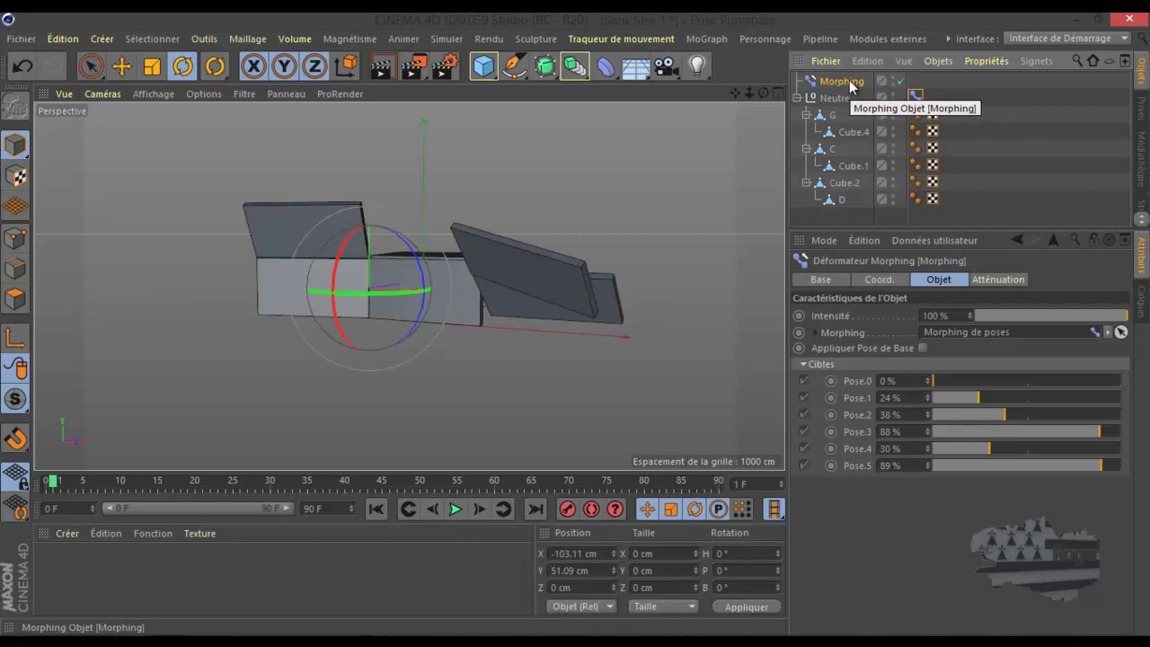
# Collapse the Neutre hierarchy and place the Morphing deformer in the viewport as a HUD label
pyautogui.click(797, 98)
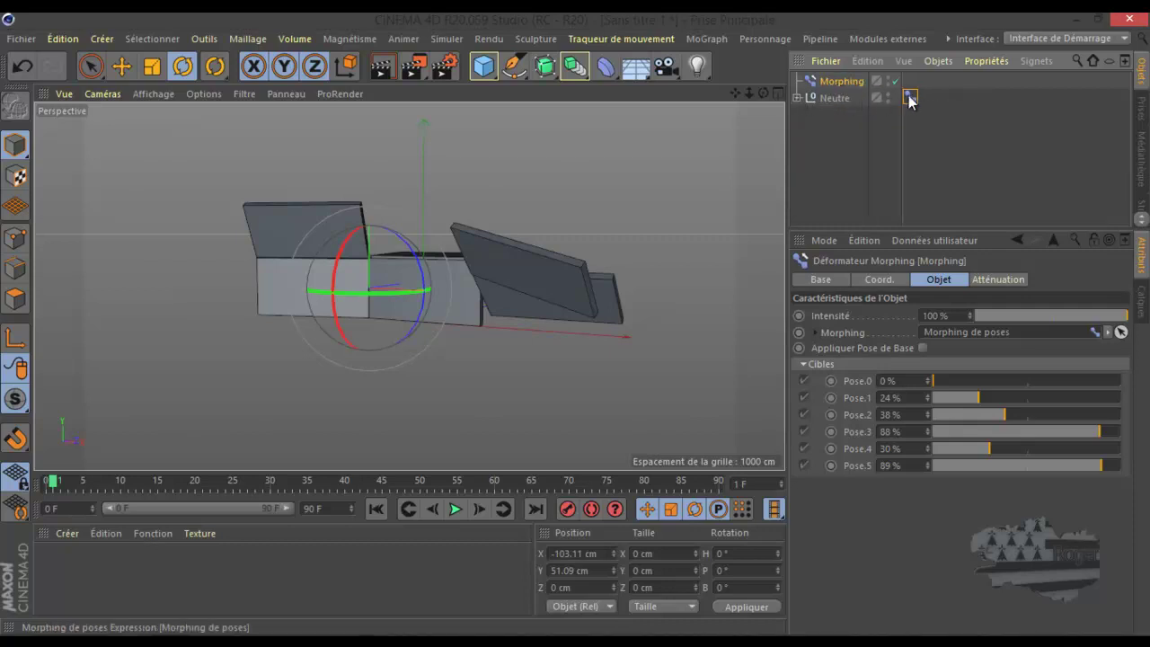
pyautogui.click(833, 99)
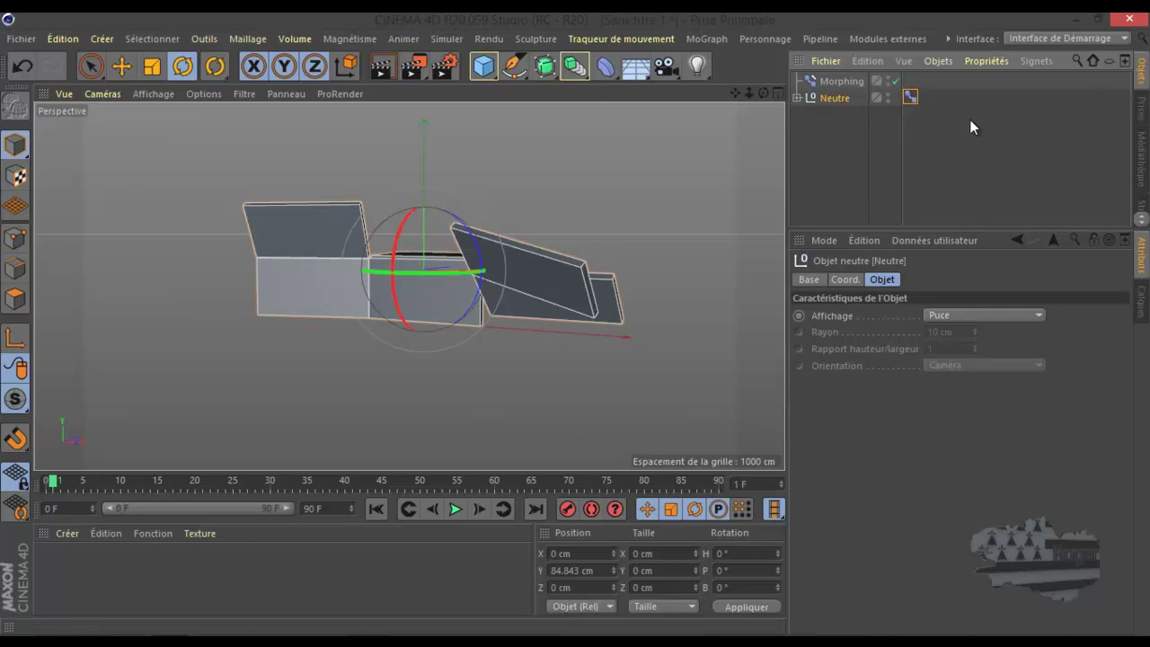
pyautogui.click(835, 82)
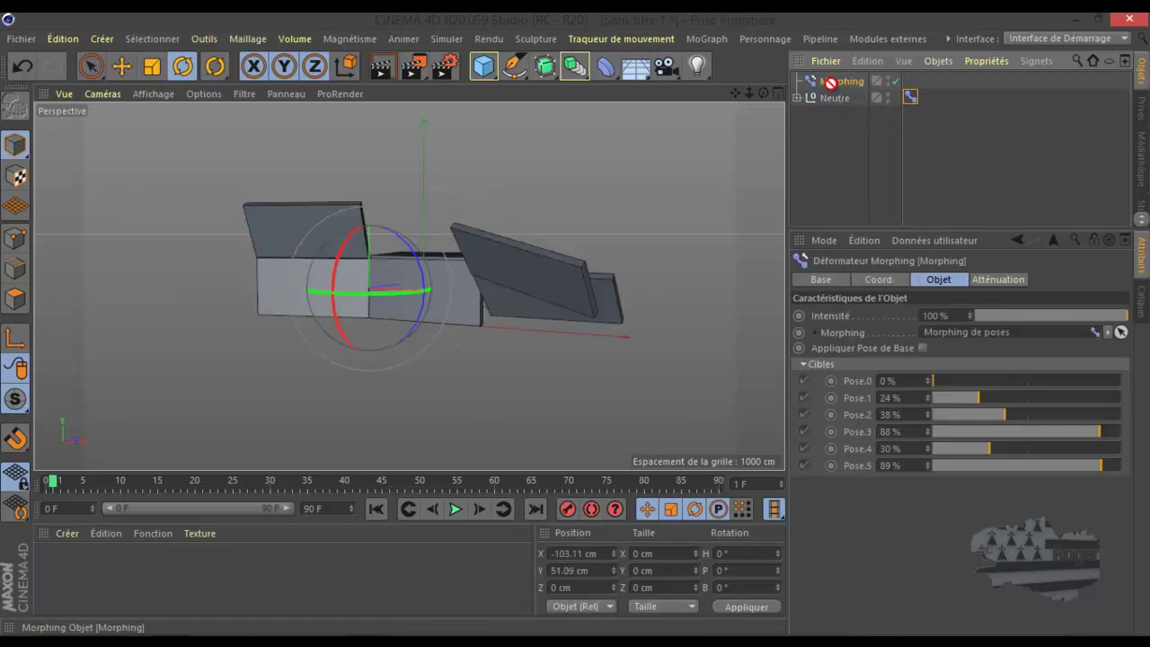
pyautogui.moveTo(610, 165); pyautogui.dragTo(610, 166)
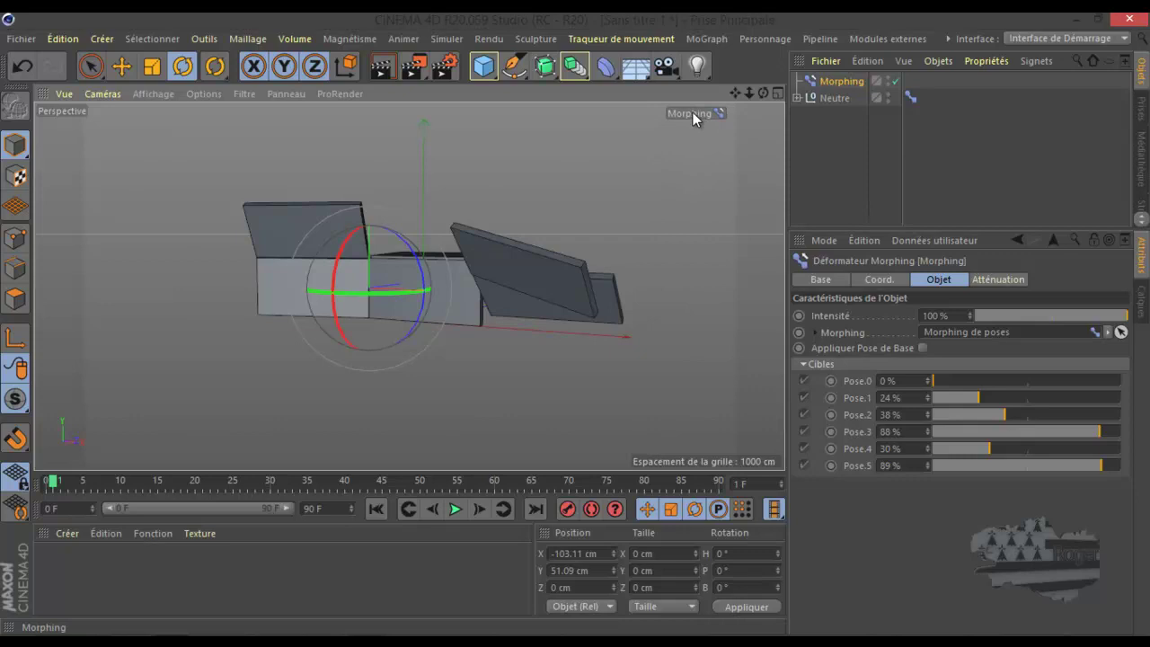
# Using the Morphing HUD label, set Pose.2 to 18%, Pose.3 to 77%, Pose.4 to 53% and Pose.5 to 38%, and move the label to the viewport's lower-left corner
pyautogui.click(836, 97)
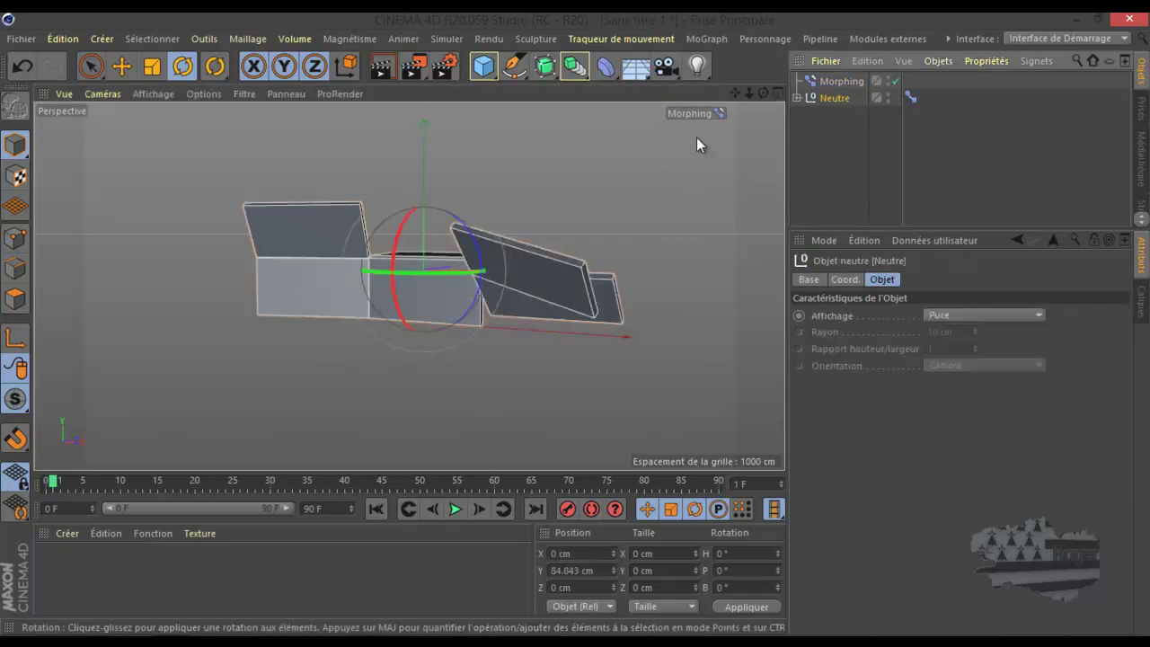
pyautogui.click(696, 112)
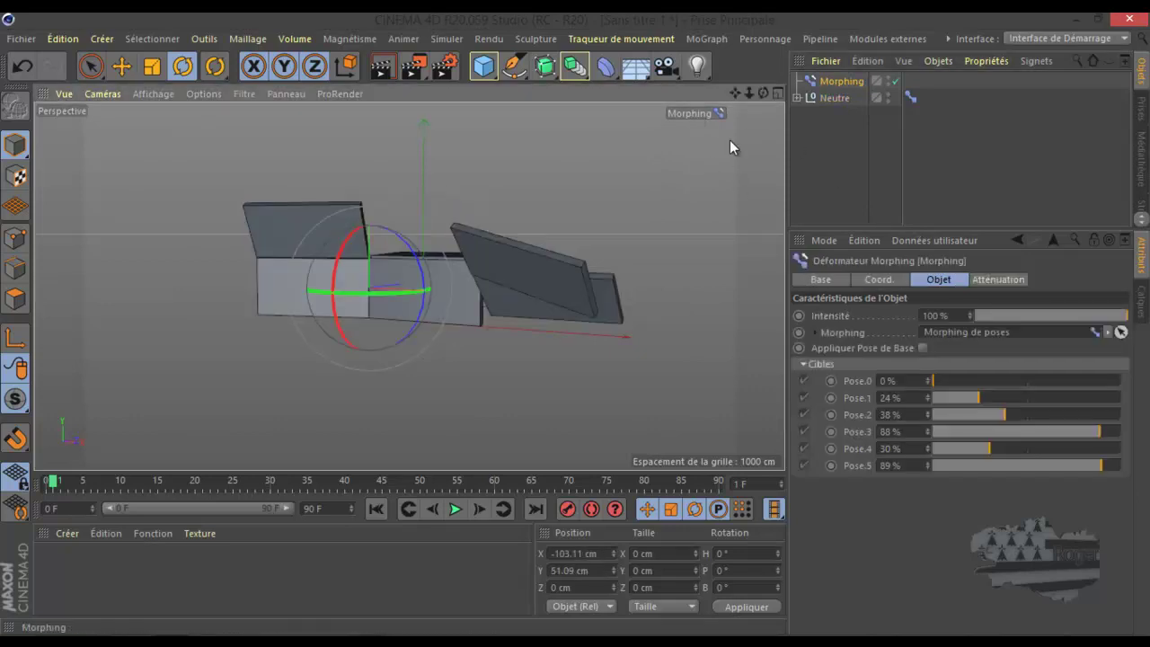
pyautogui.moveTo(1003, 416); pyautogui.dragTo(966, 414)
pyautogui.moveTo(1089, 433); pyautogui.dragTo(1035, 448)
pyautogui.click(1054, 450)
pyautogui.moveTo(1105, 464); pyautogui.dragTo(1004, 464)
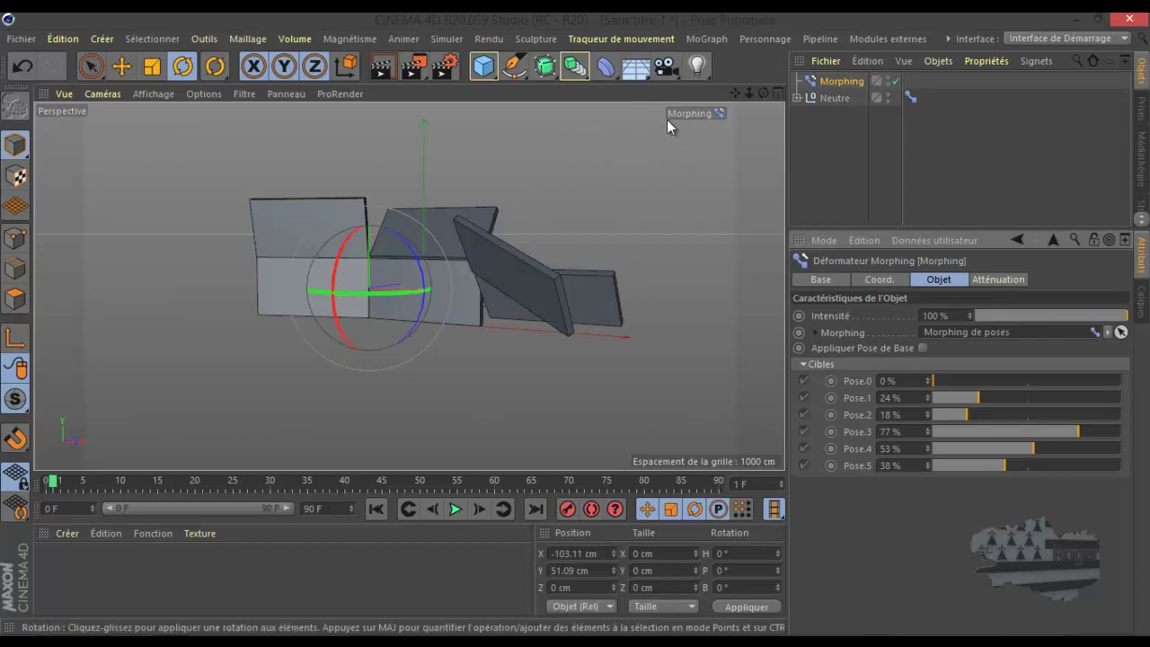
pyautogui.moveTo(694, 113); pyautogui.dragTo(65, 461)
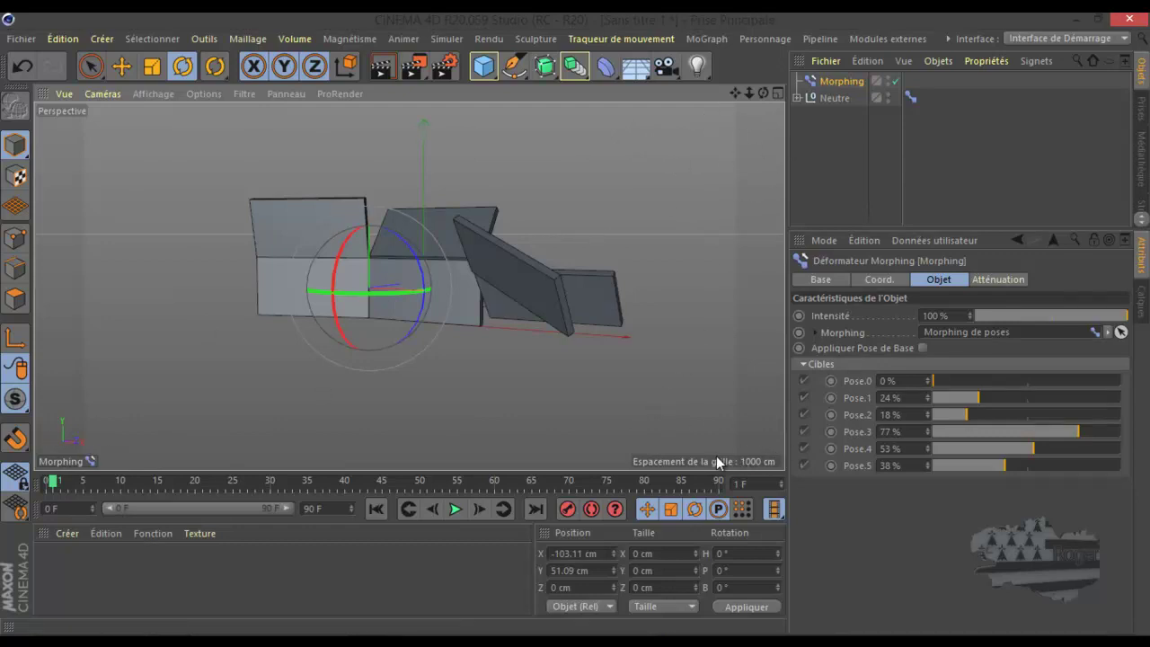
# Expand the Neutre hierarchy and inspect its polygon objects one by one, from G down to D
pyautogui.click(798, 98)
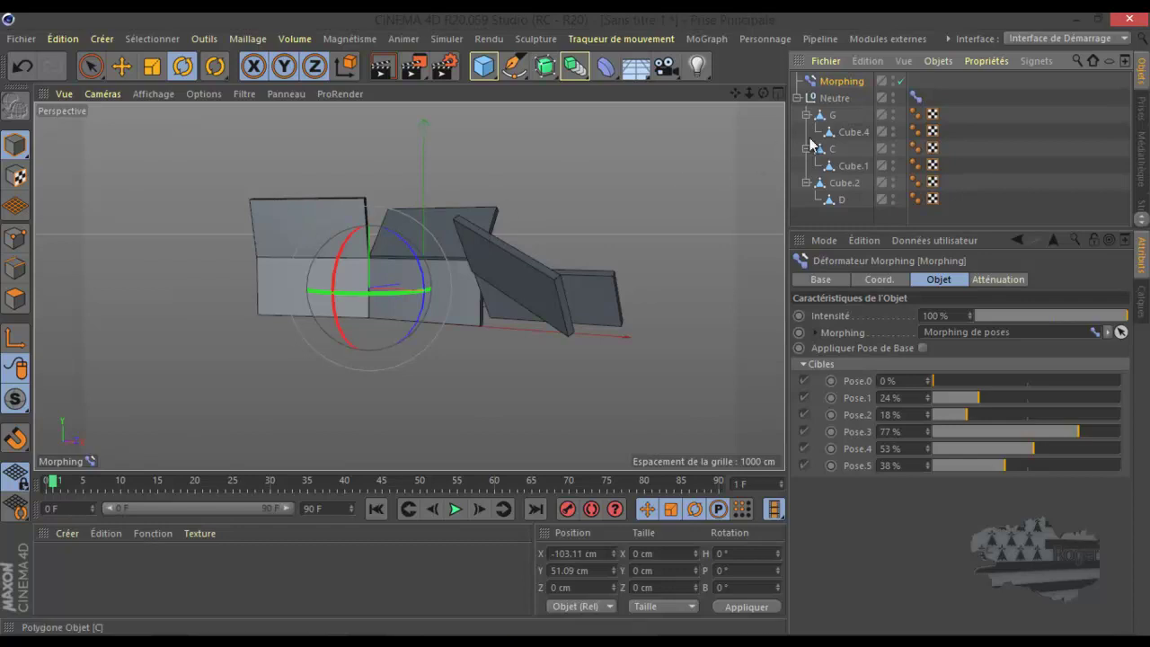
pyautogui.click(833, 115)
pyautogui.click(843, 134)
pyautogui.click(849, 166)
pyautogui.click(845, 184)
pyautogui.click(843, 198)
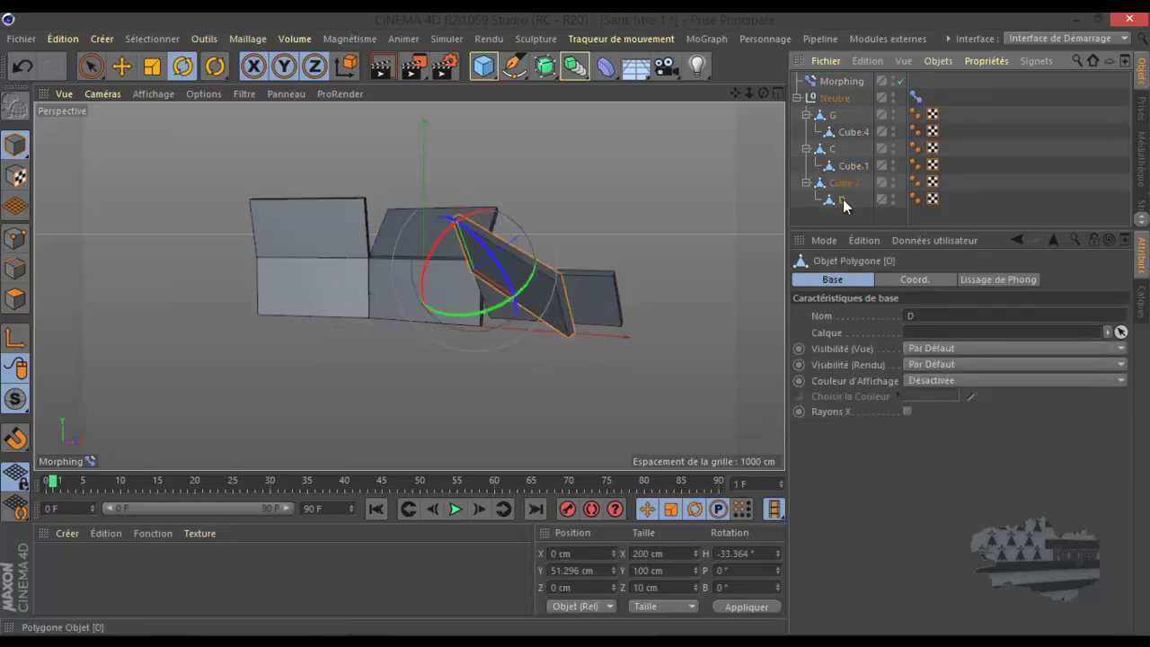
pyautogui.click(832, 116)
pyautogui.click(852, 133)
pyautogui.click(836, 149)
pyautogui.click(853, 166)
pyautogui.click(845, 183)
pyautogui.click(842, 198)
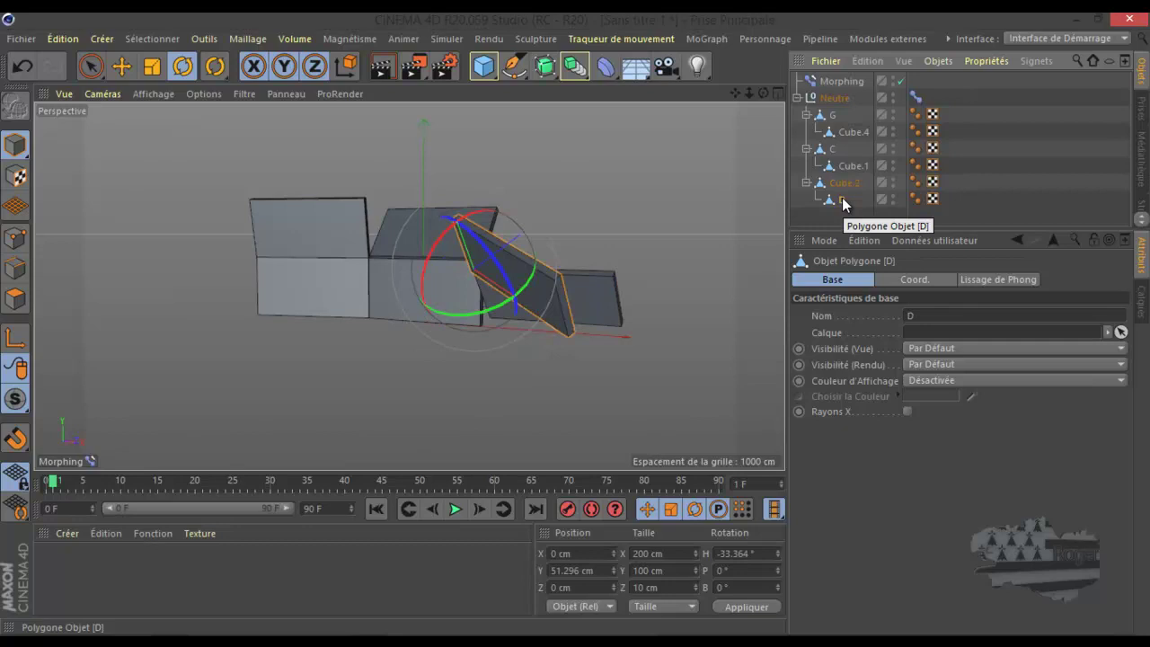
# Review the pose list in Neutre's pose morph tag and look through the character tags available for Neutre
pyautogui.click(917, 97)
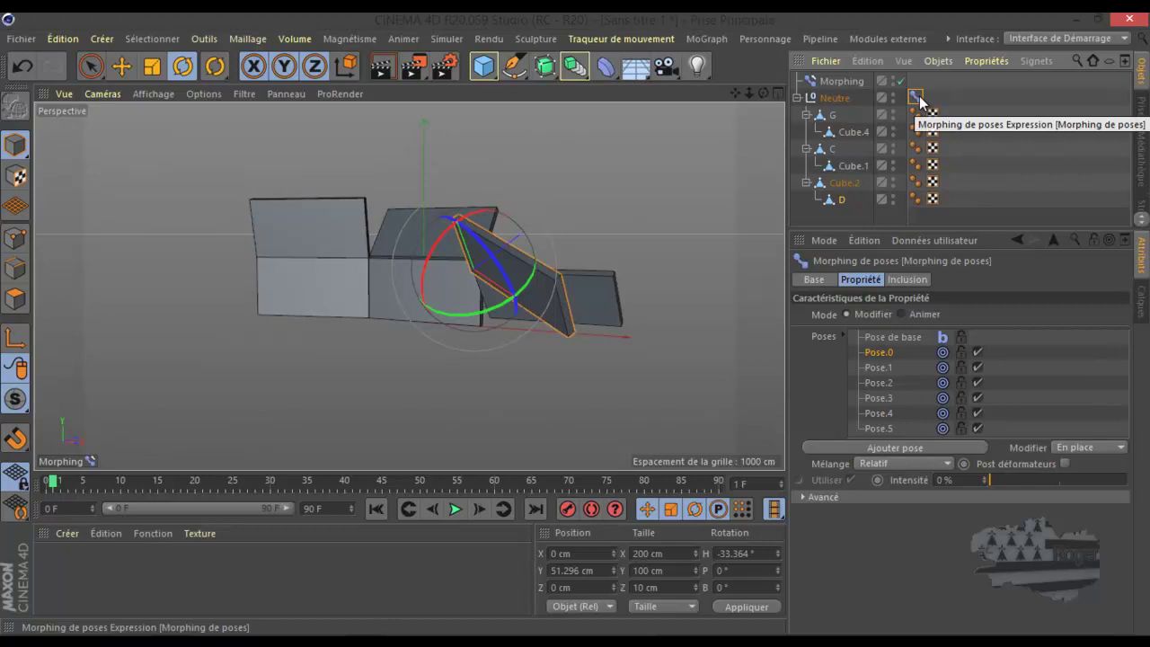
pyautogui.rightClick(860, 96)
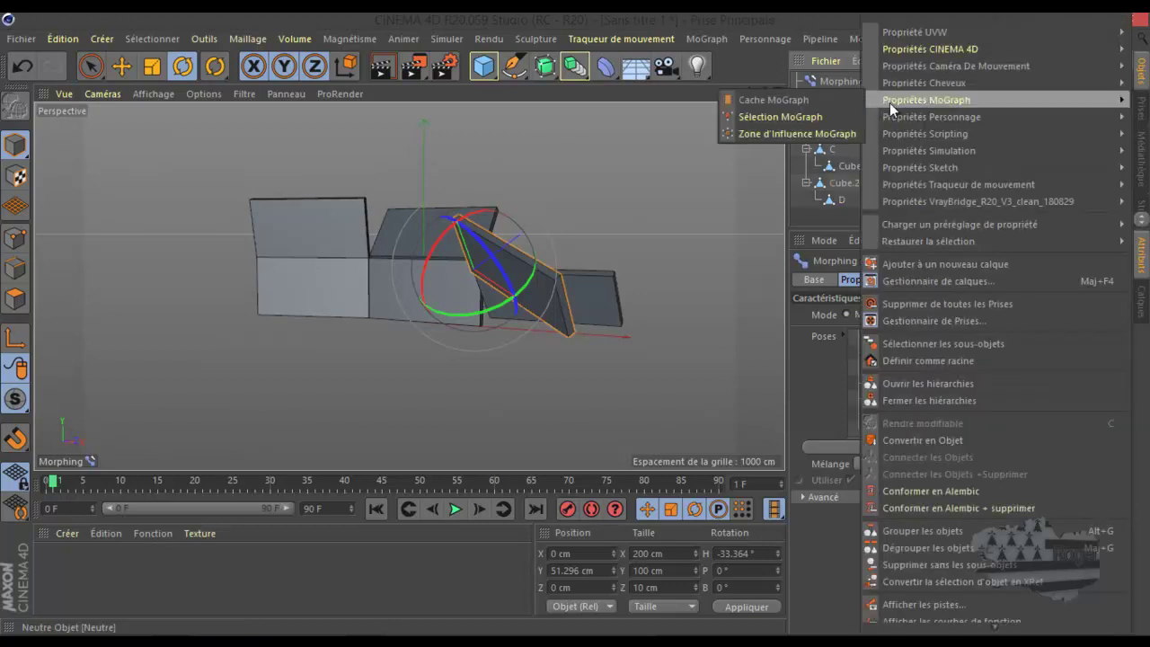
pyautogui.moveTo(906, 115)
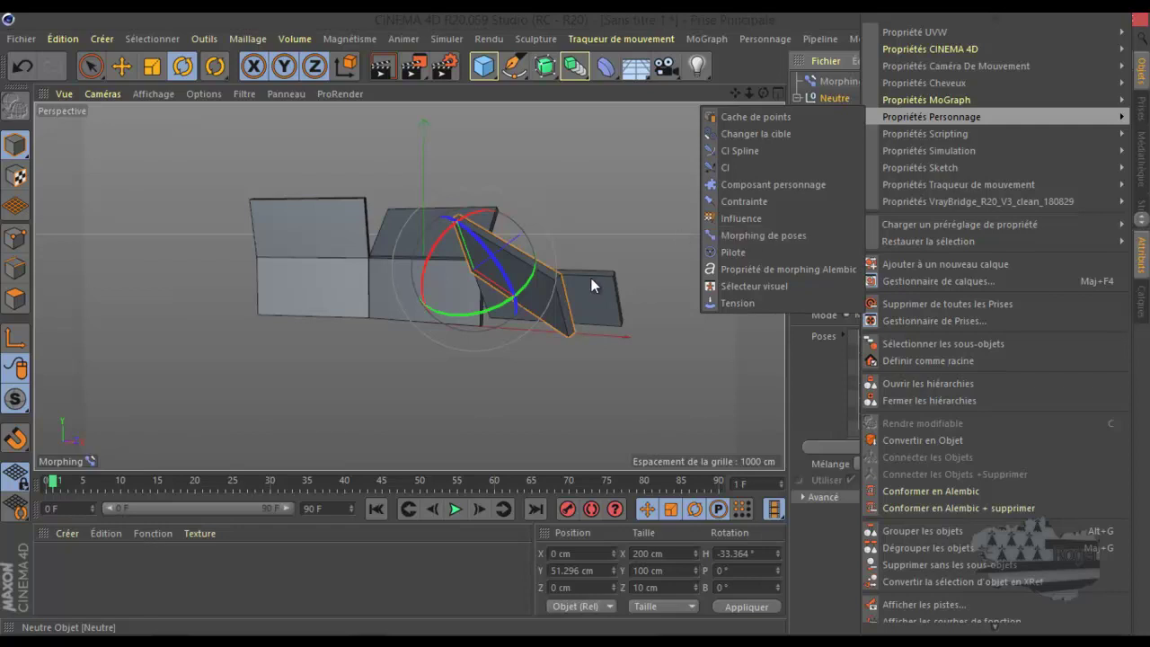
pyautogui.click(736, 55)
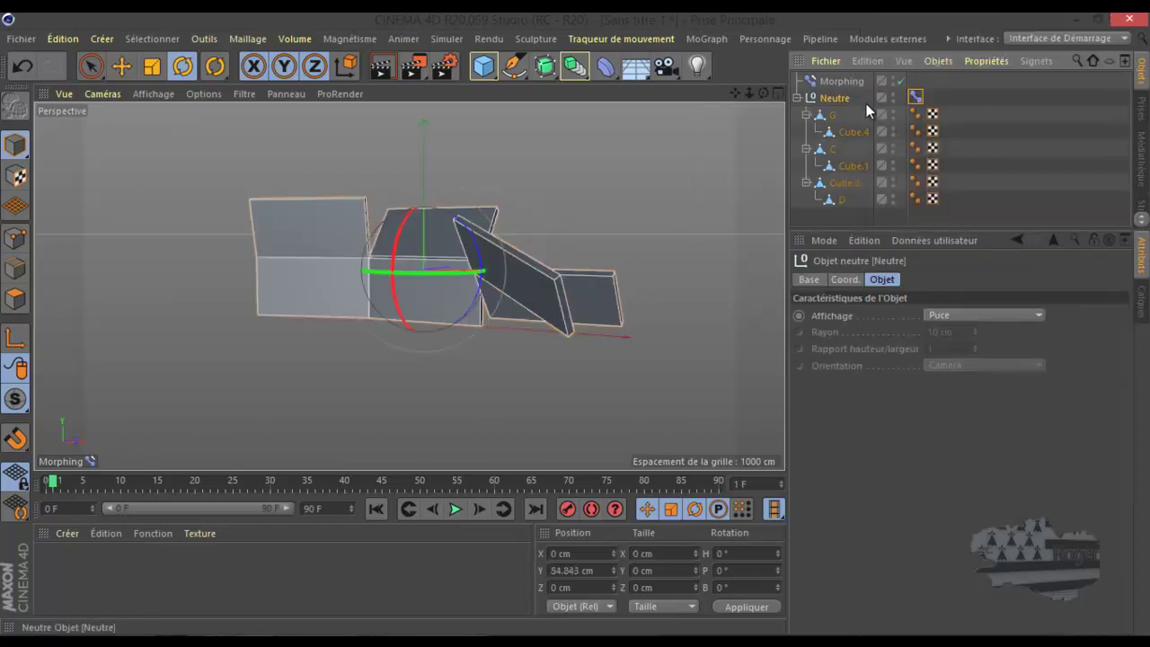
pyautogui.click(916, 96)
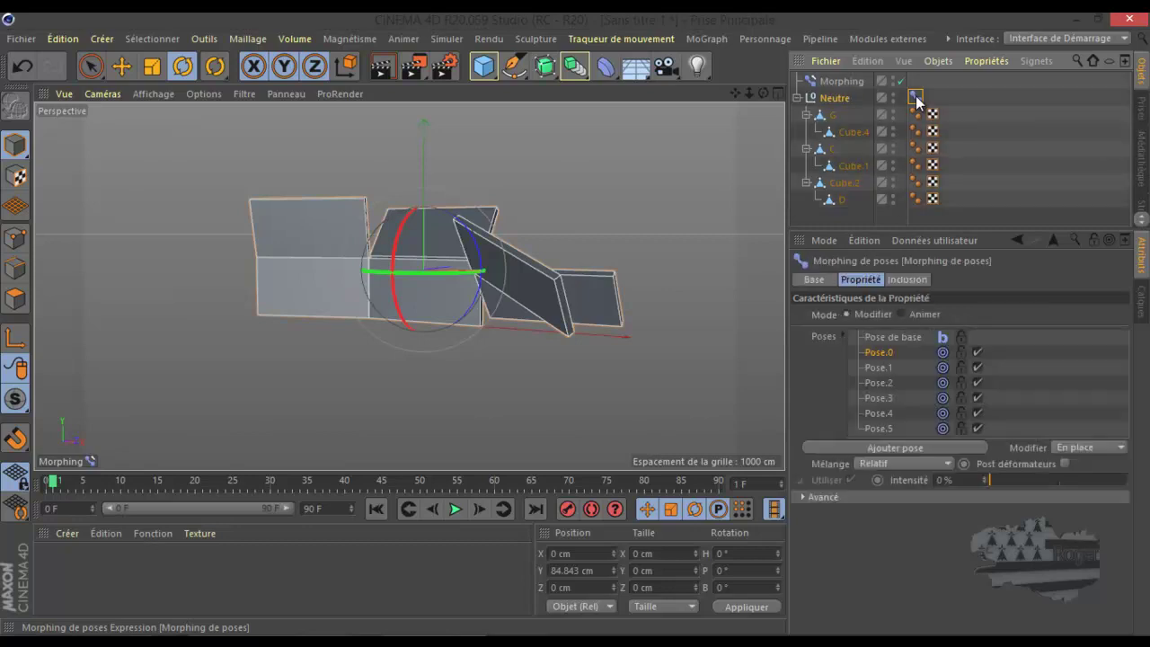